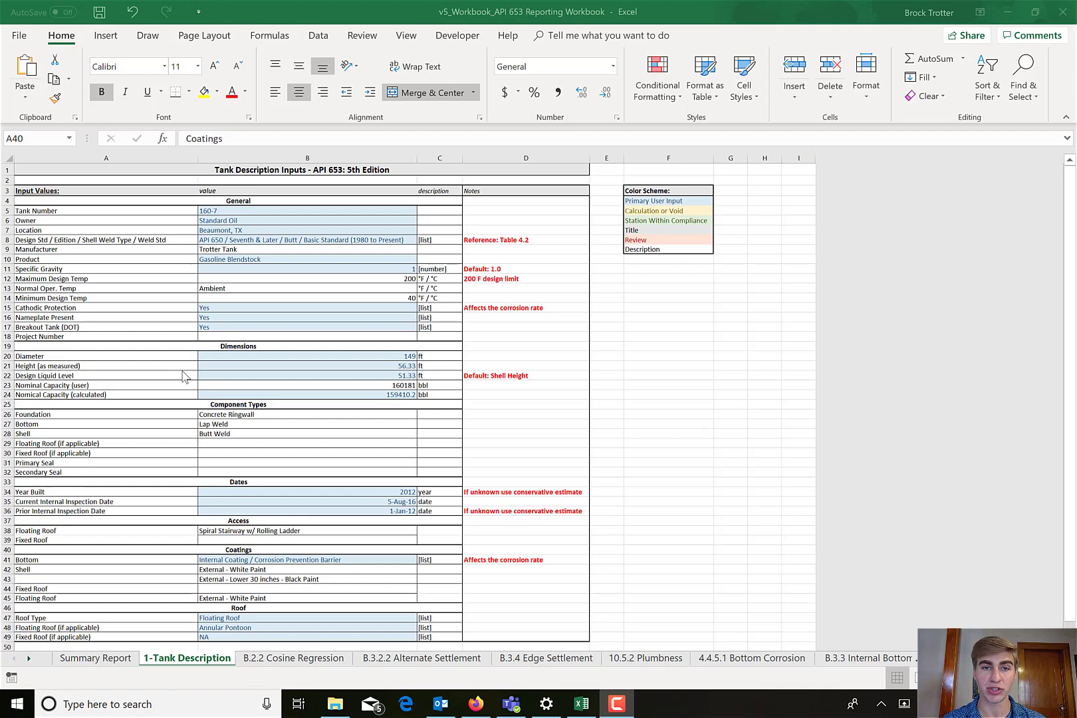
# Inspect the Dates and Coatings section headers on the Tank Description sheet.
pyautogui.click(238, 482)
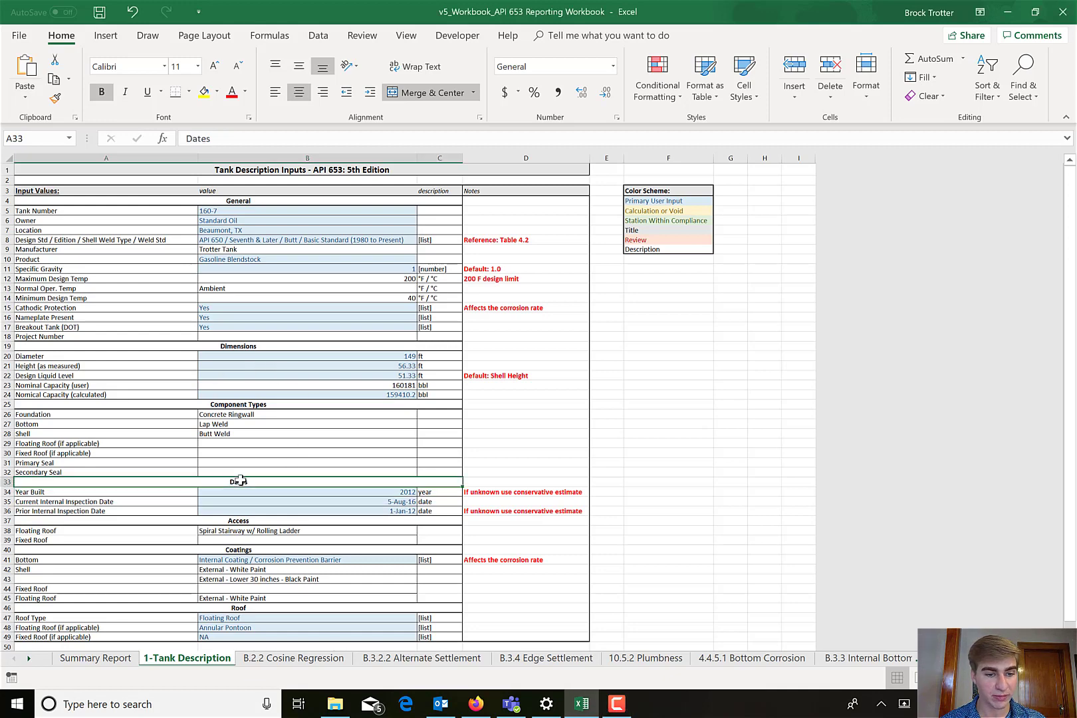
pyautogui.click(245, 550)
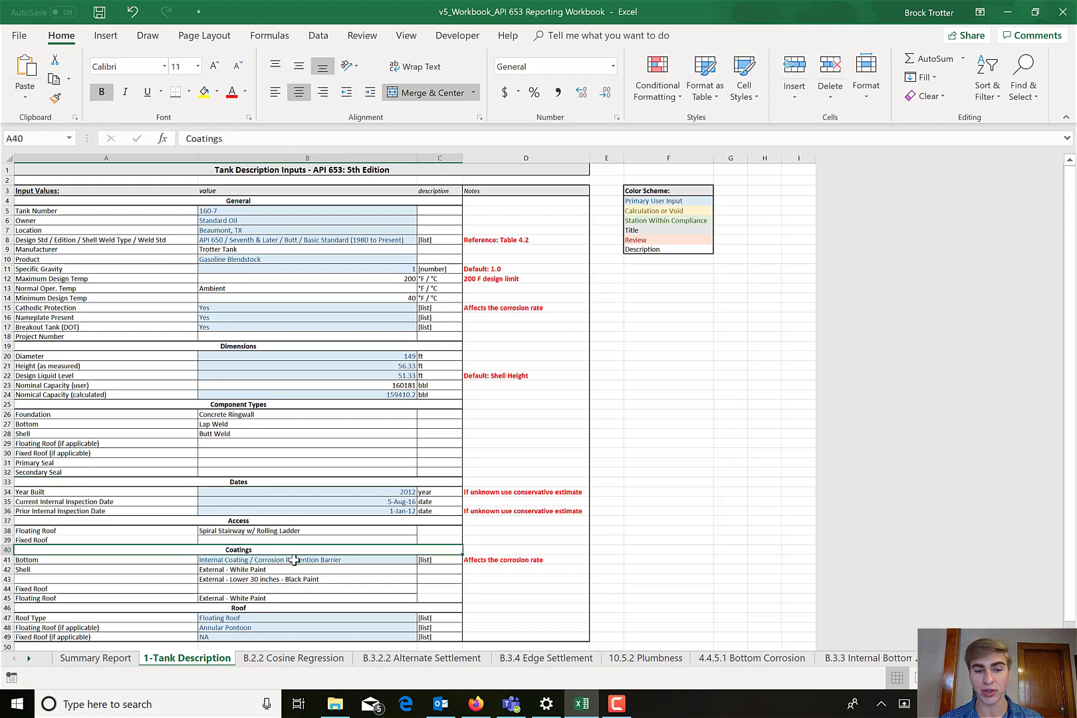
pyautogui.scroll(-2, 295, 560)
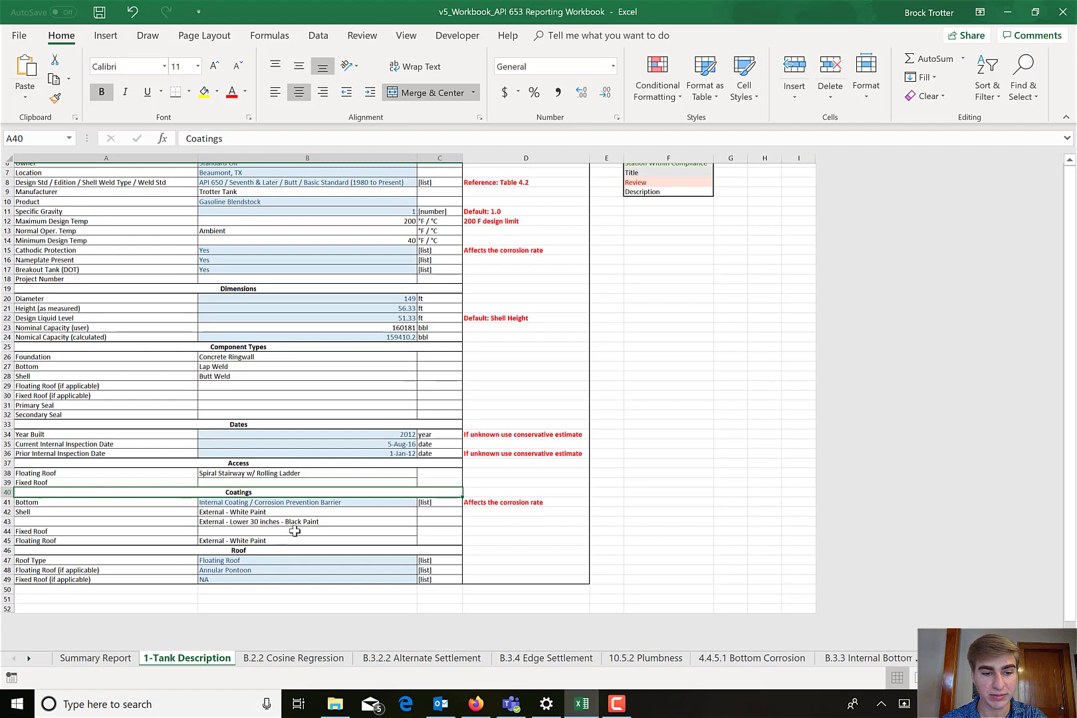
pyautogui.scroll(2, 305, 522)
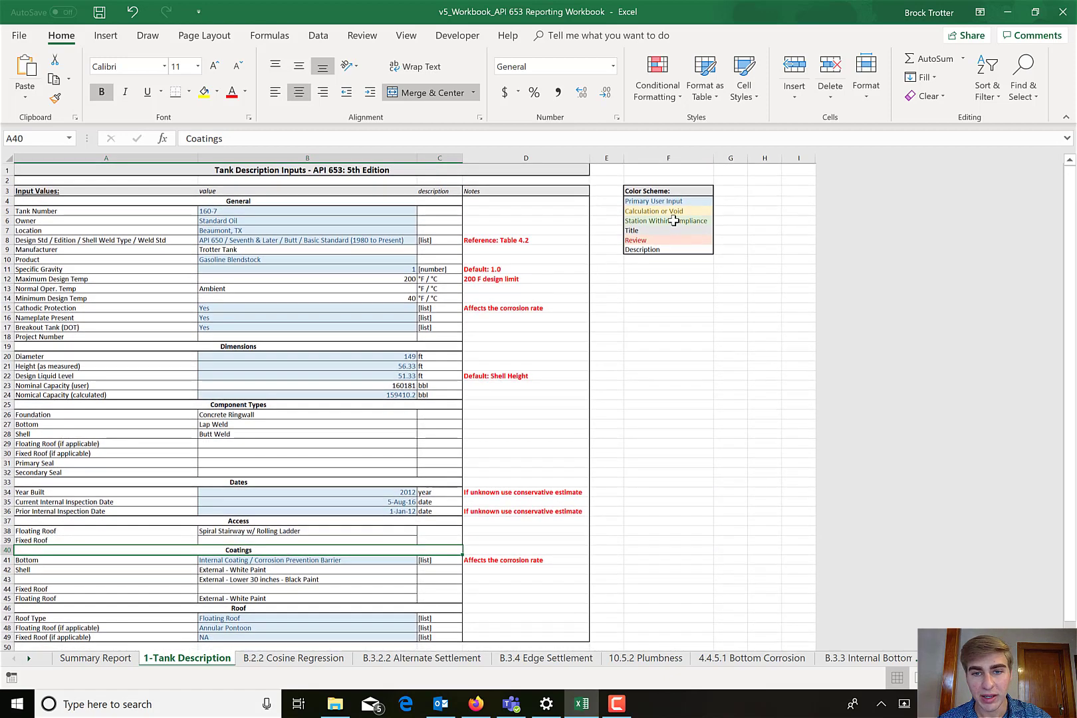
# Select the Color Scheme legend and match Primary User Input to the tank number and owner cells.
pyautogui.click(654, 192)
pyautogui.moveTo(653, 192); pyautogui.dragTo(661, 250)
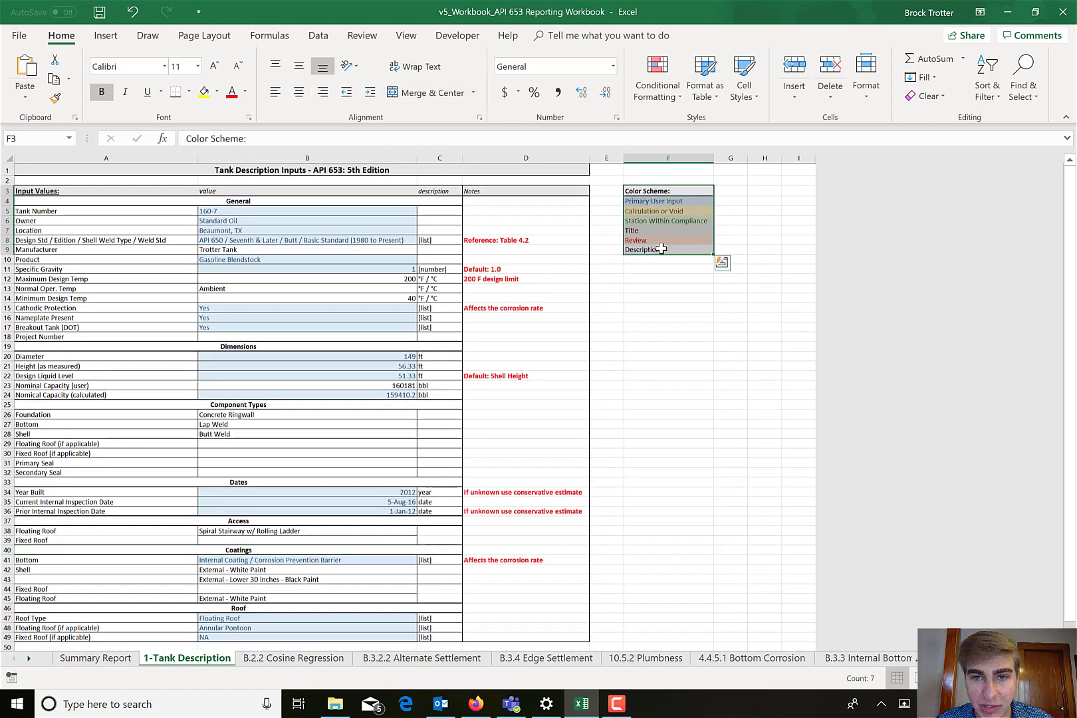
pyautogui.click(650, 289)
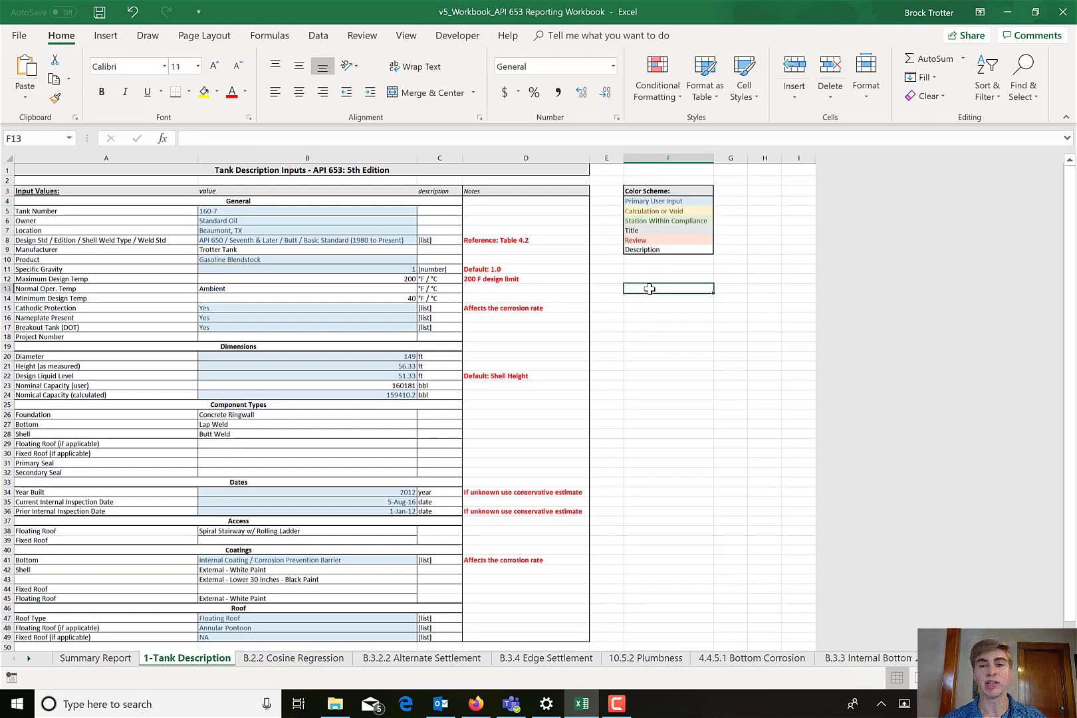
pyautogui.click(677, 202)
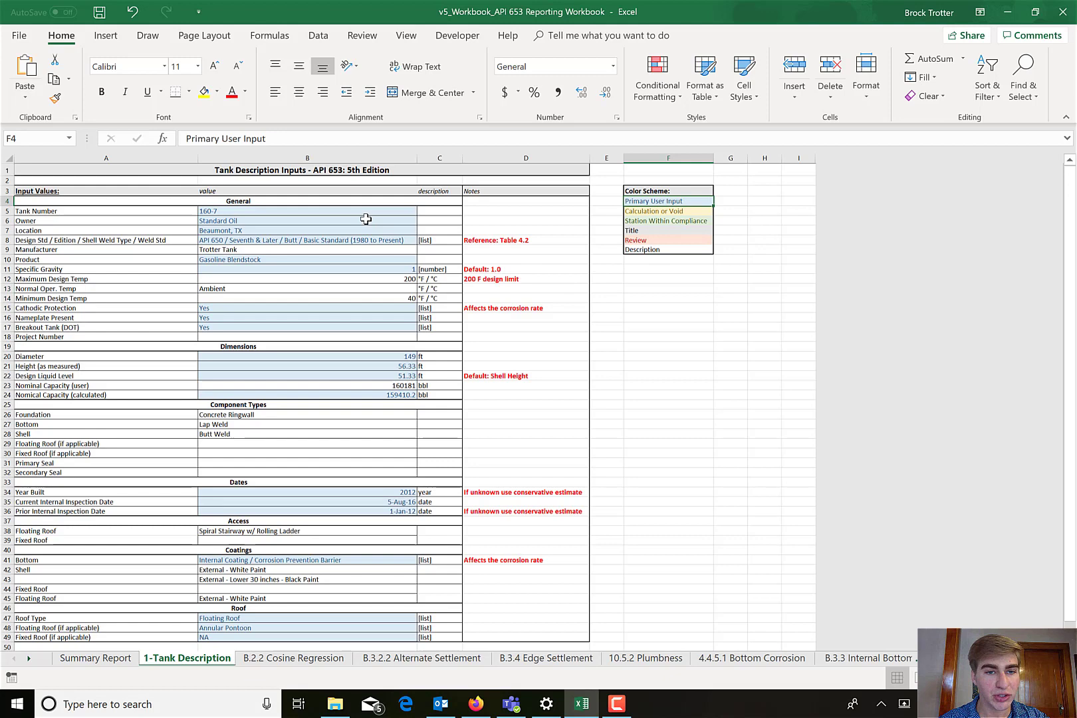
pyautogui.moveTo(361, 212); pyautogui.dragTo(363, 232)
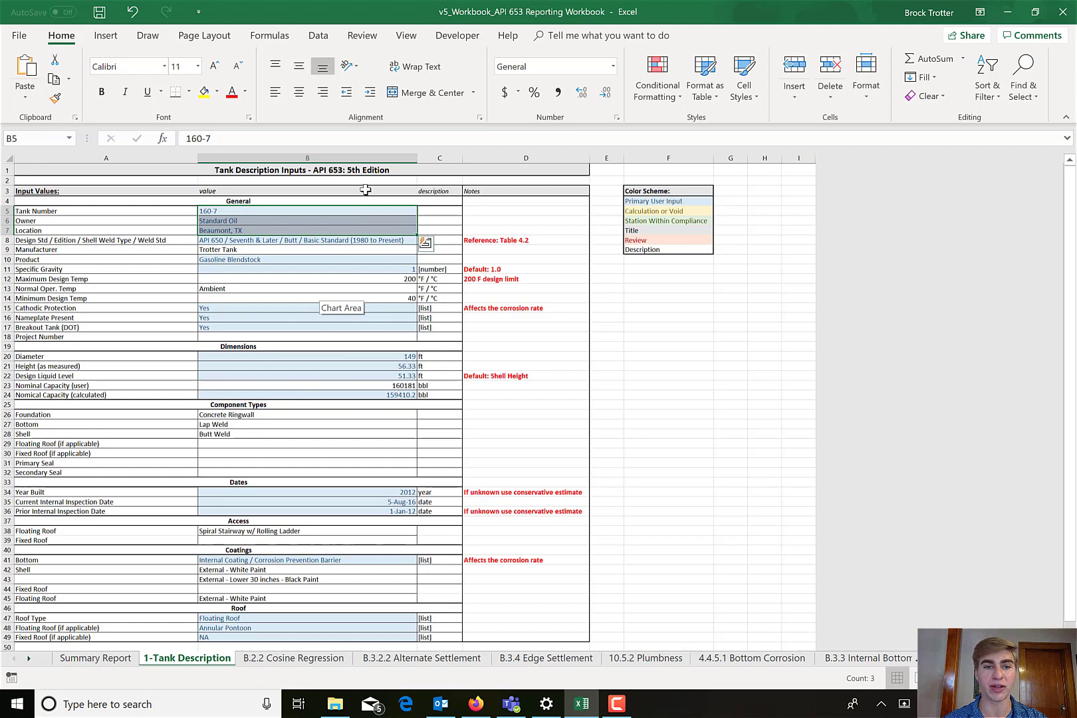
# Point out the Calculation or Void, Station Within Compliance, Title, Review and Description legend entries.
pyautogui.click(646, 211)
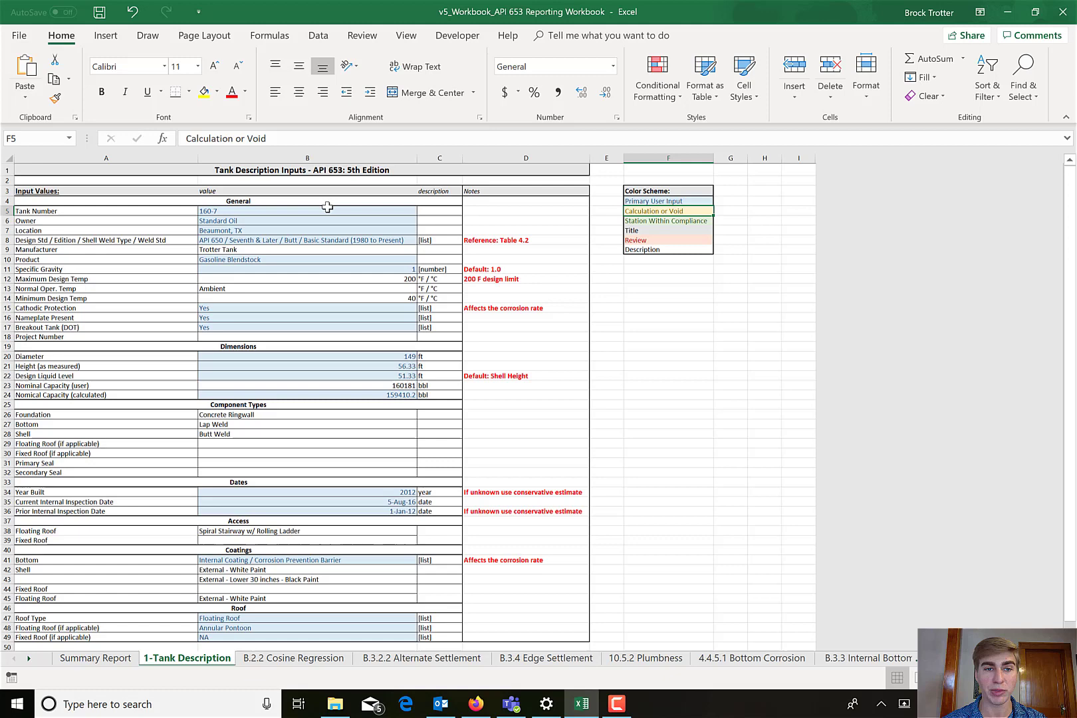
pyautogui.click(332, 211)
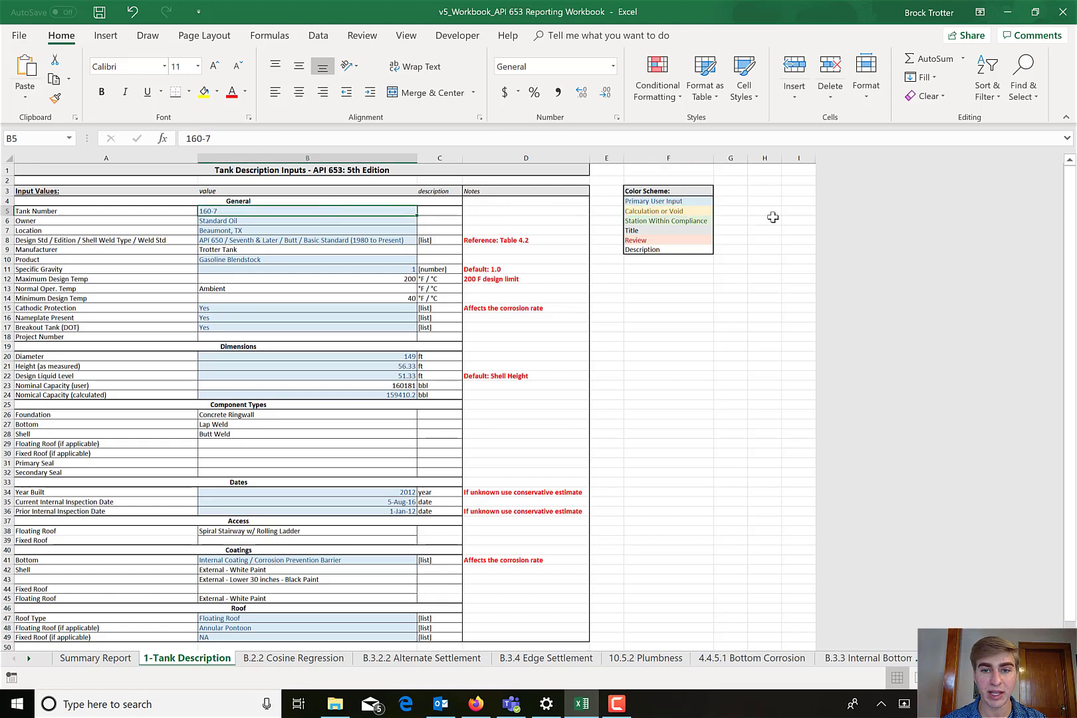
pyautogui.click(700, 222)
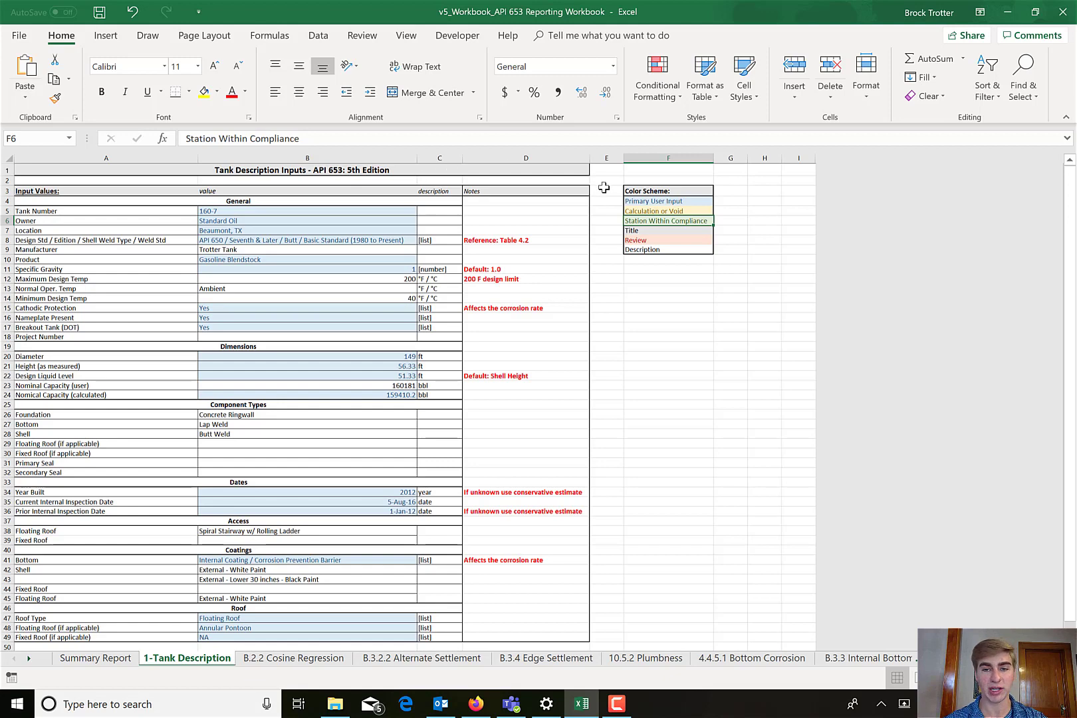
pyautogui.click(638, 230)
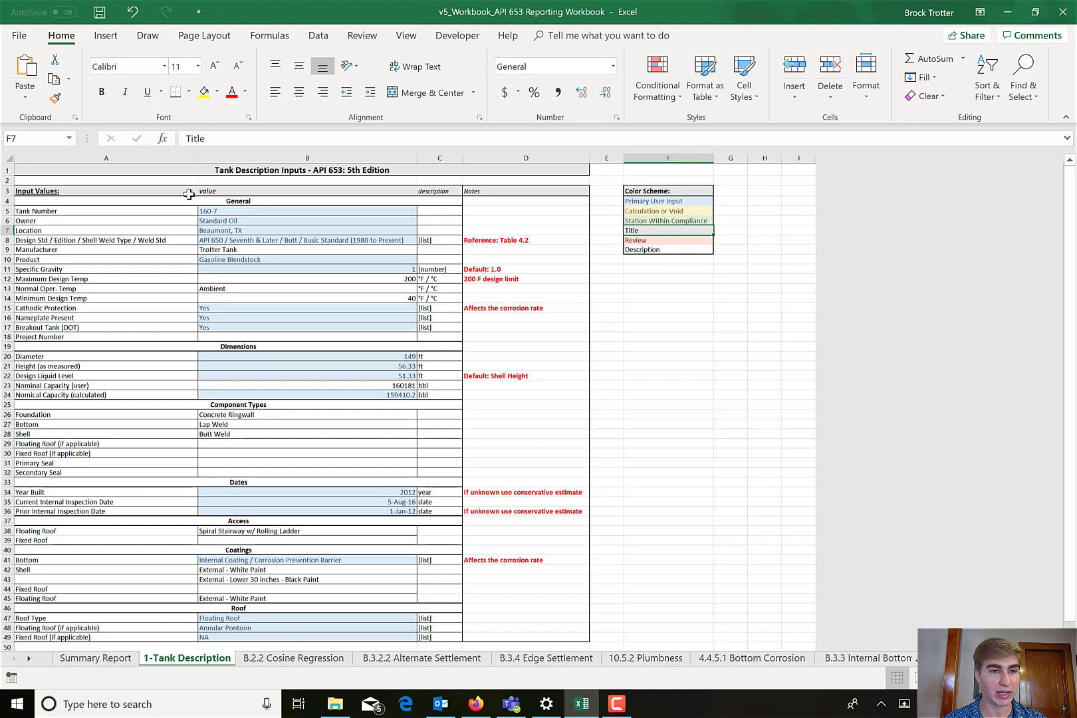
pyautogui.click(643, 240)
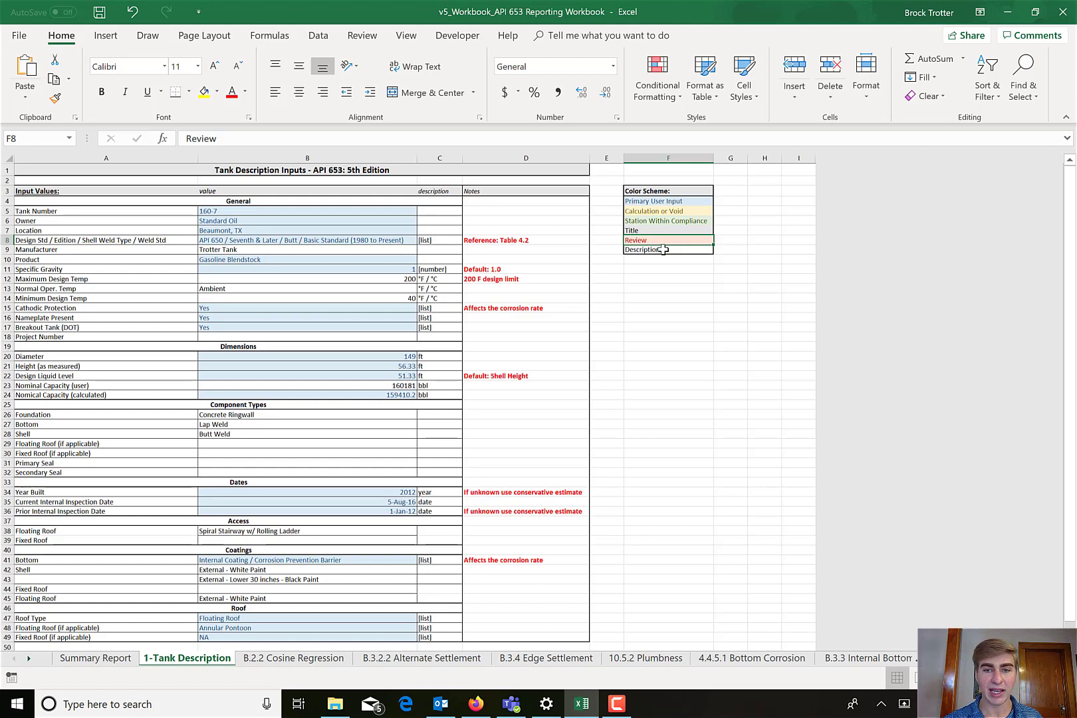
pyautogui.click(663, 251)
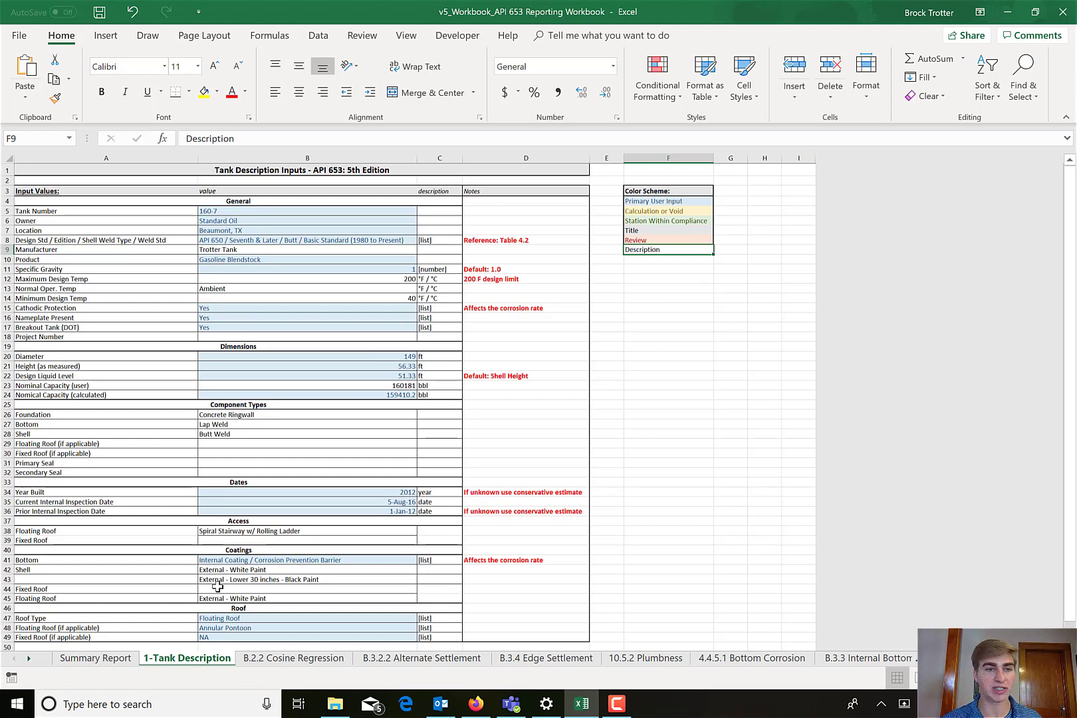
pyautogui.click(269, 658)
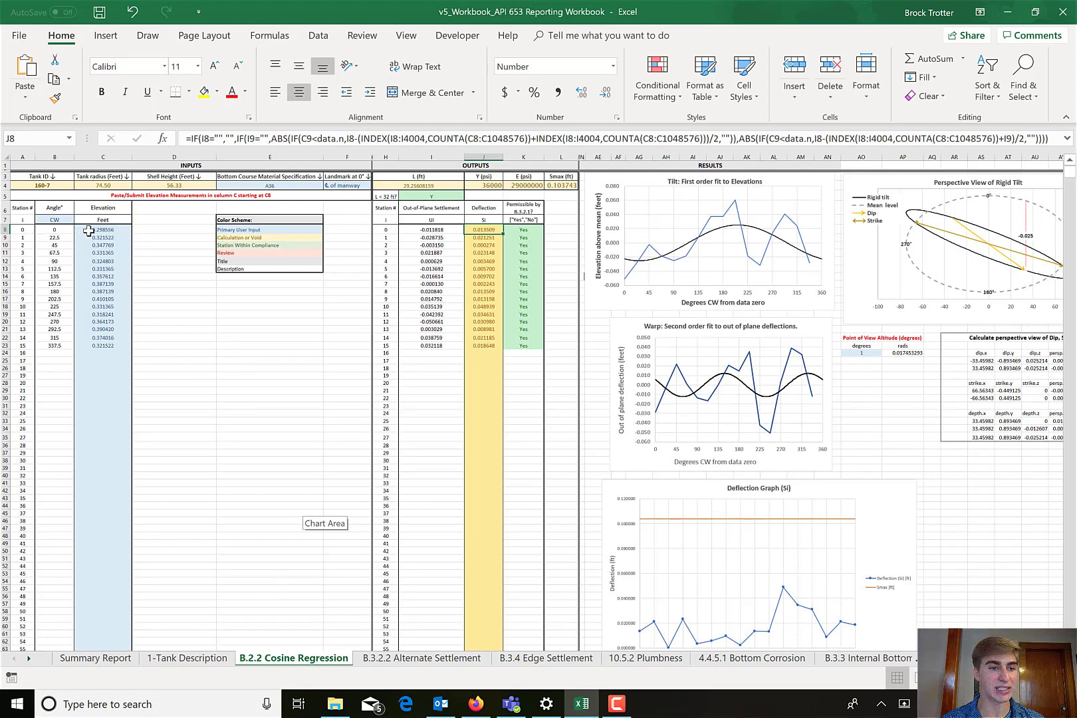
pyautogui.moveTo(89, 230); pyautogui.dragTo(105, 346)
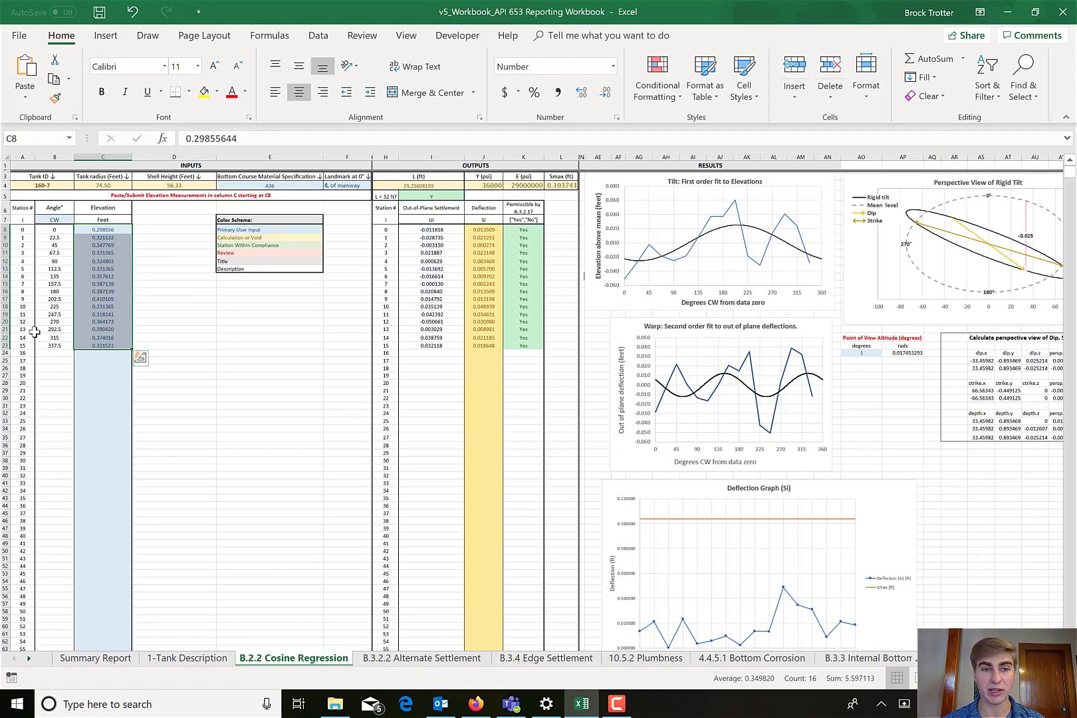
pyautogui.click(18, 231)
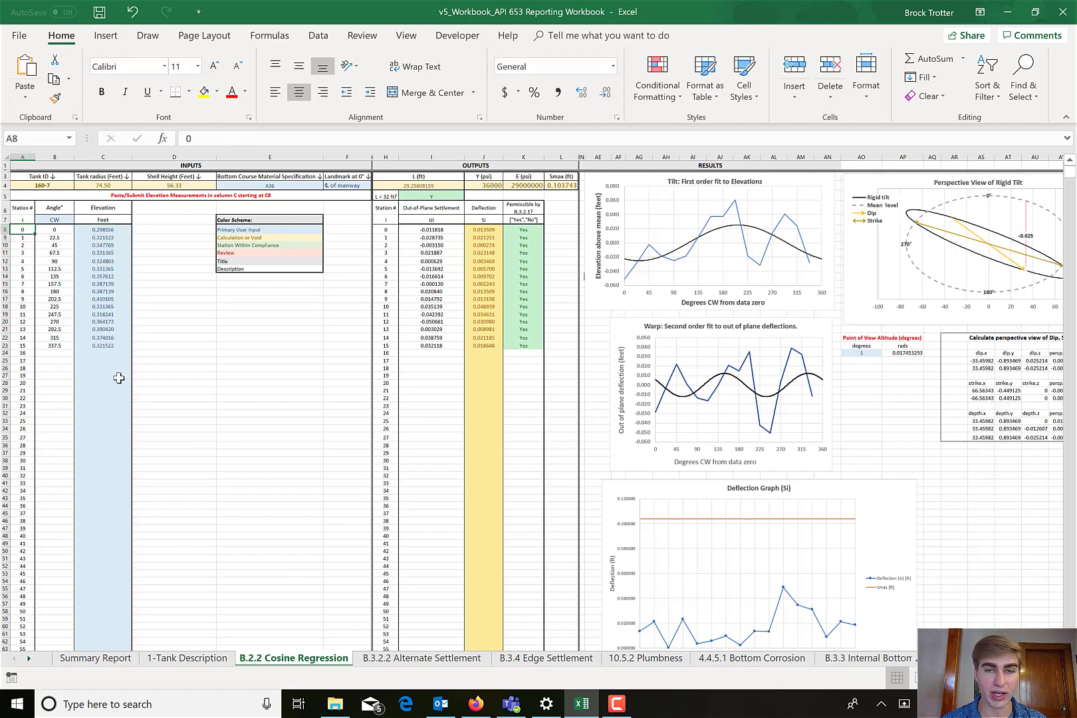
pyautogui.scroll(-20, 118, 378)
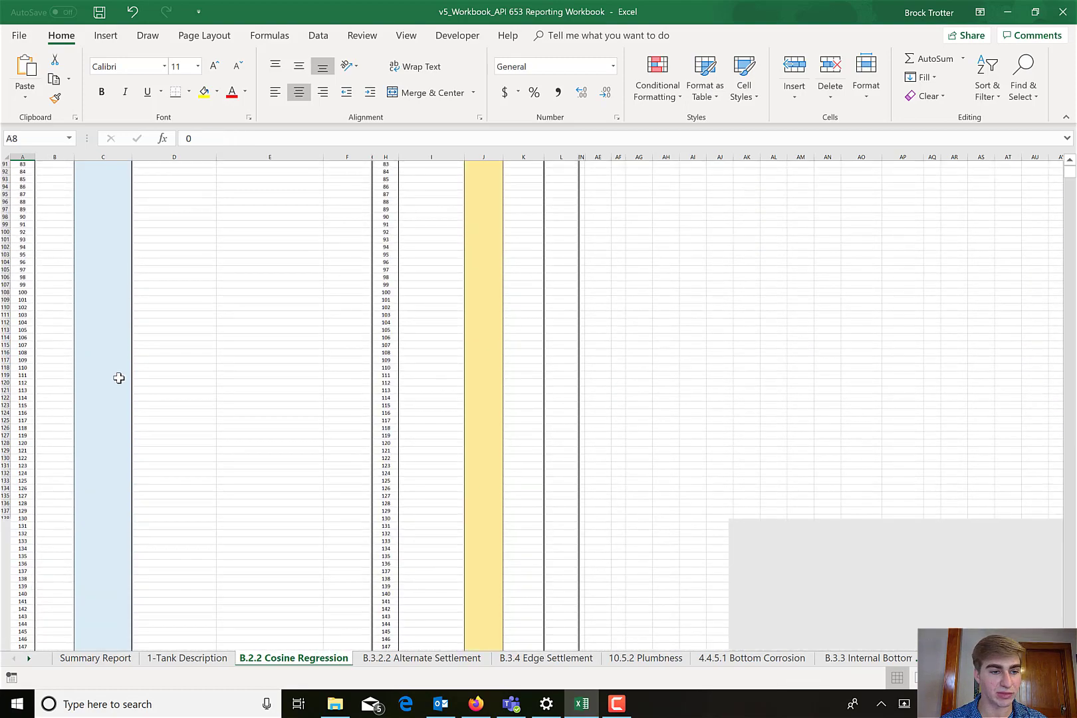
pyautogui.scroll(20, 118, 377)
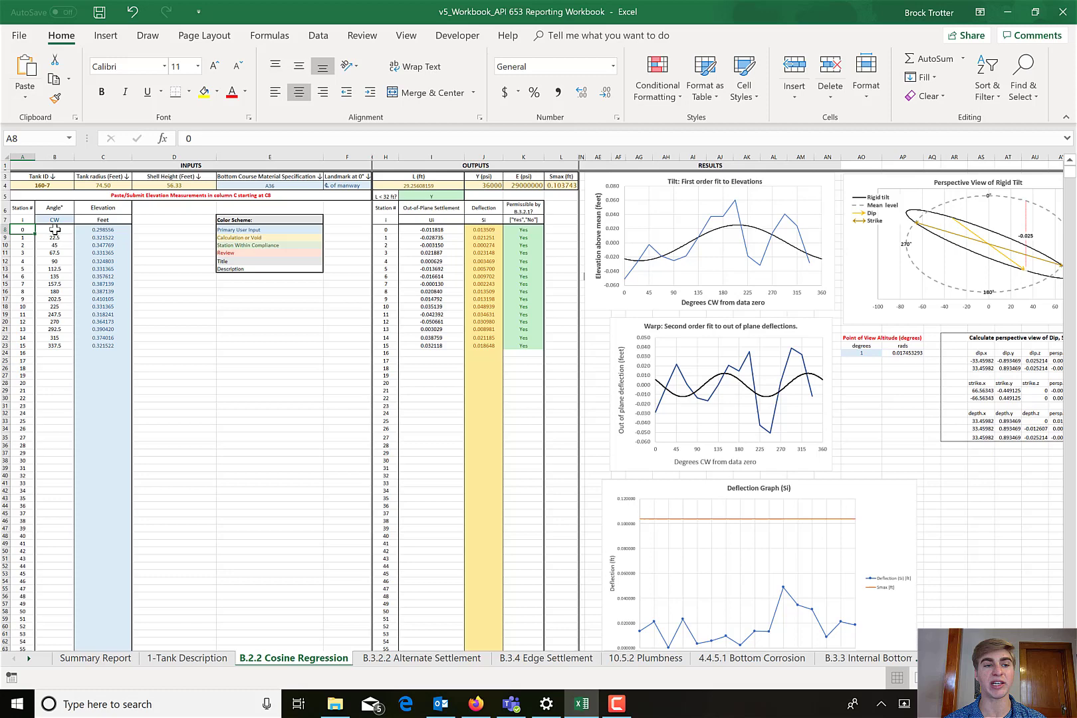
pyautogui.click(54, 229)
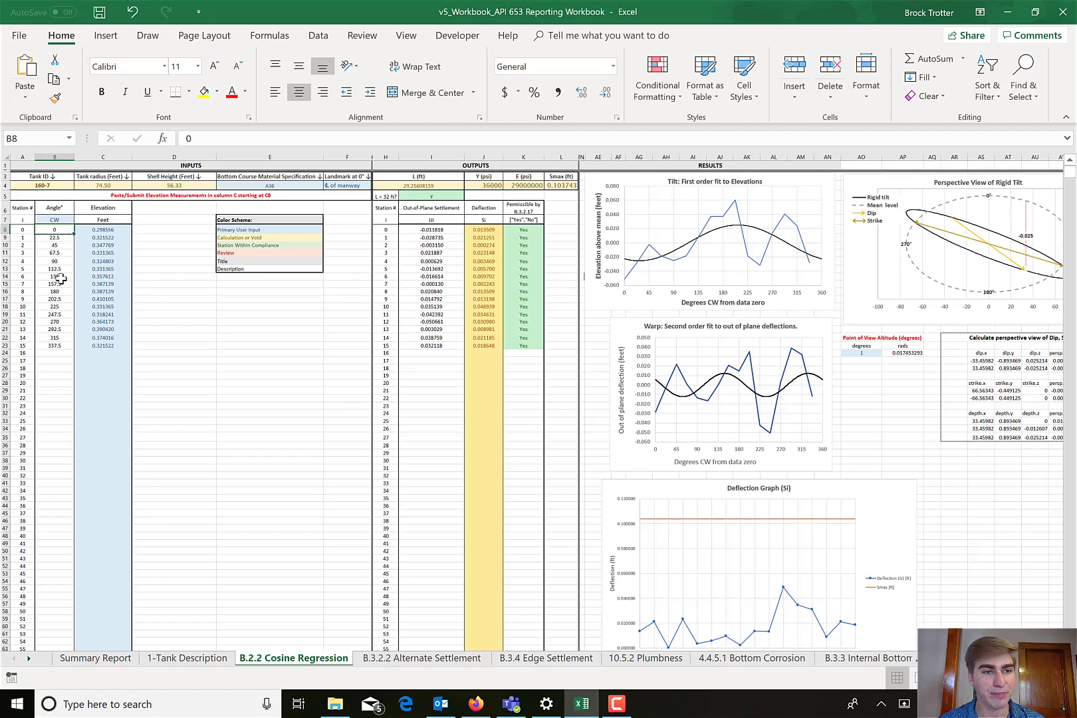
pyautogui.click(106, 186)
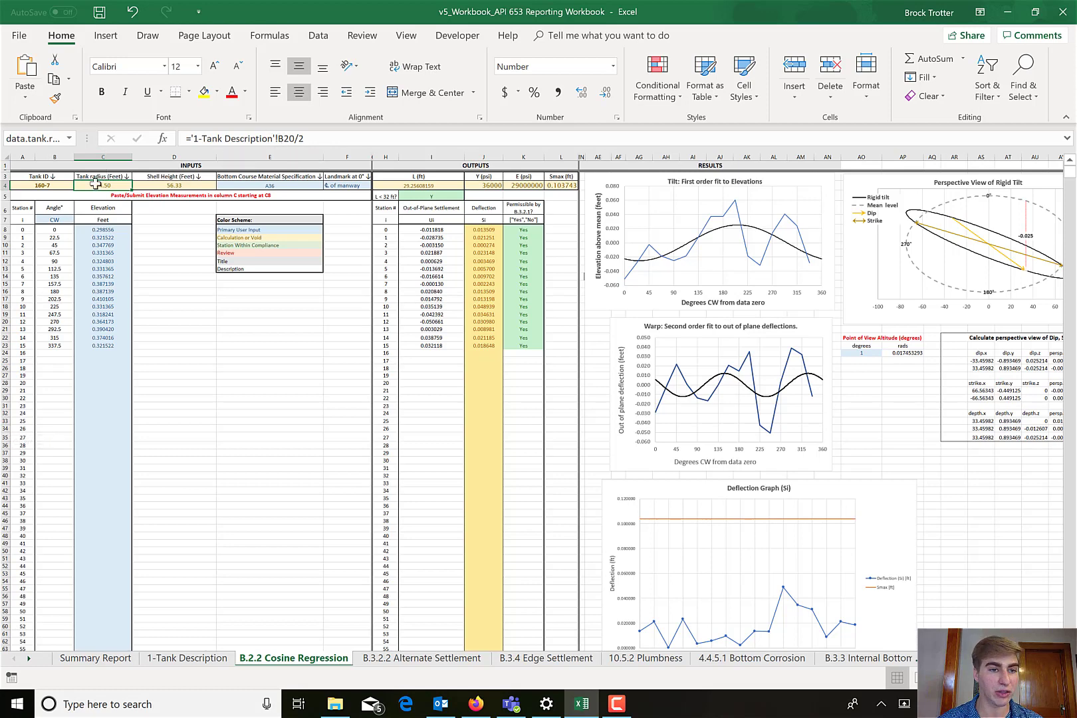
pyautogui.click(177, 184)
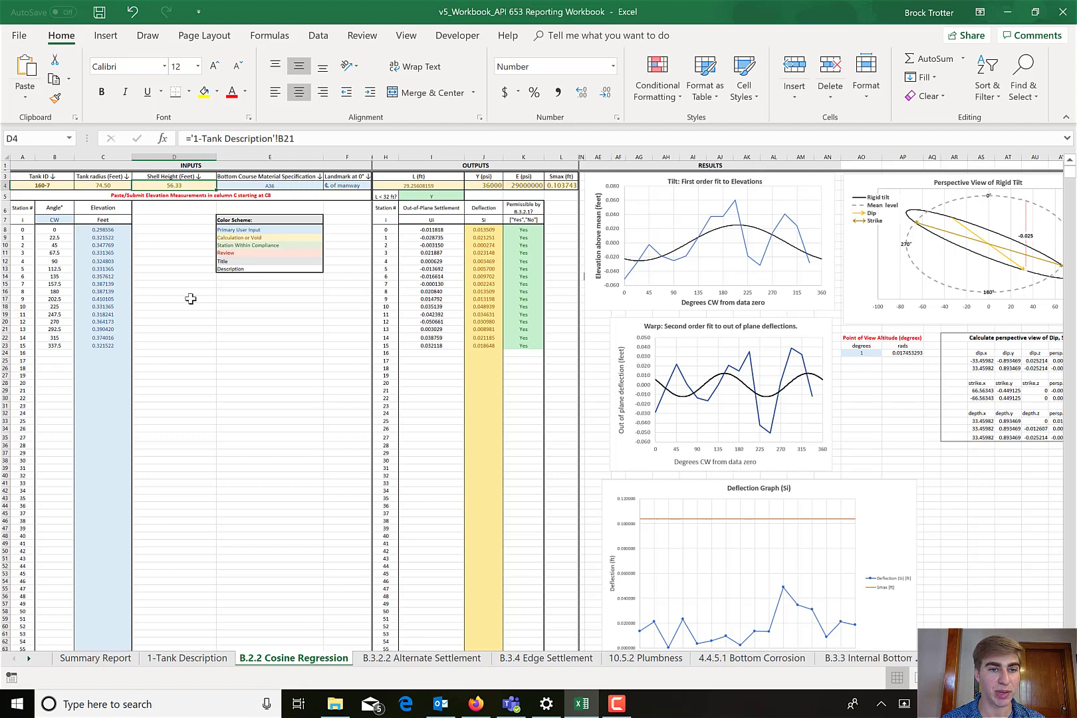
pyautogui.click(313, 185)
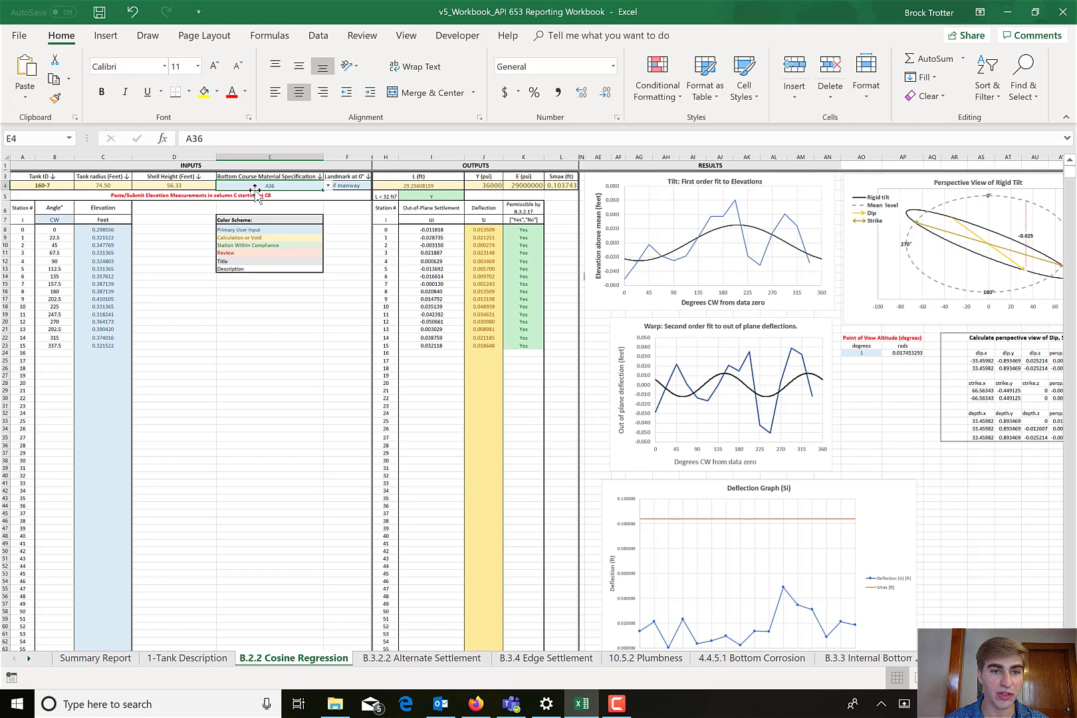
pyautogui.click(348, 229)
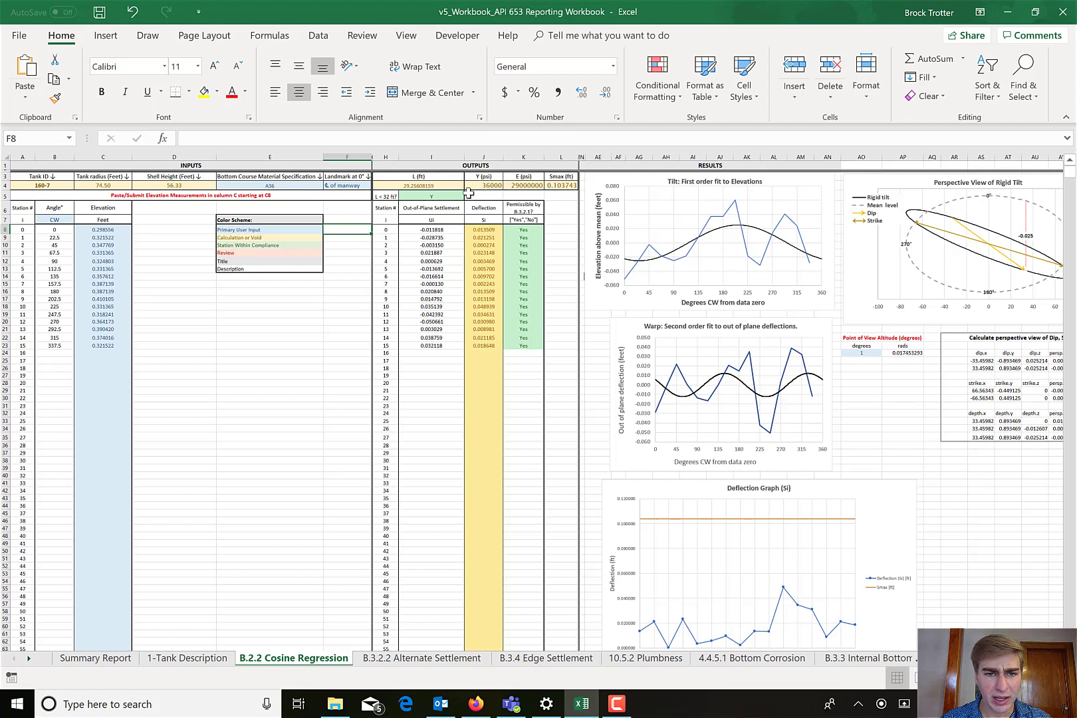
pyautogui.click(449, 186)
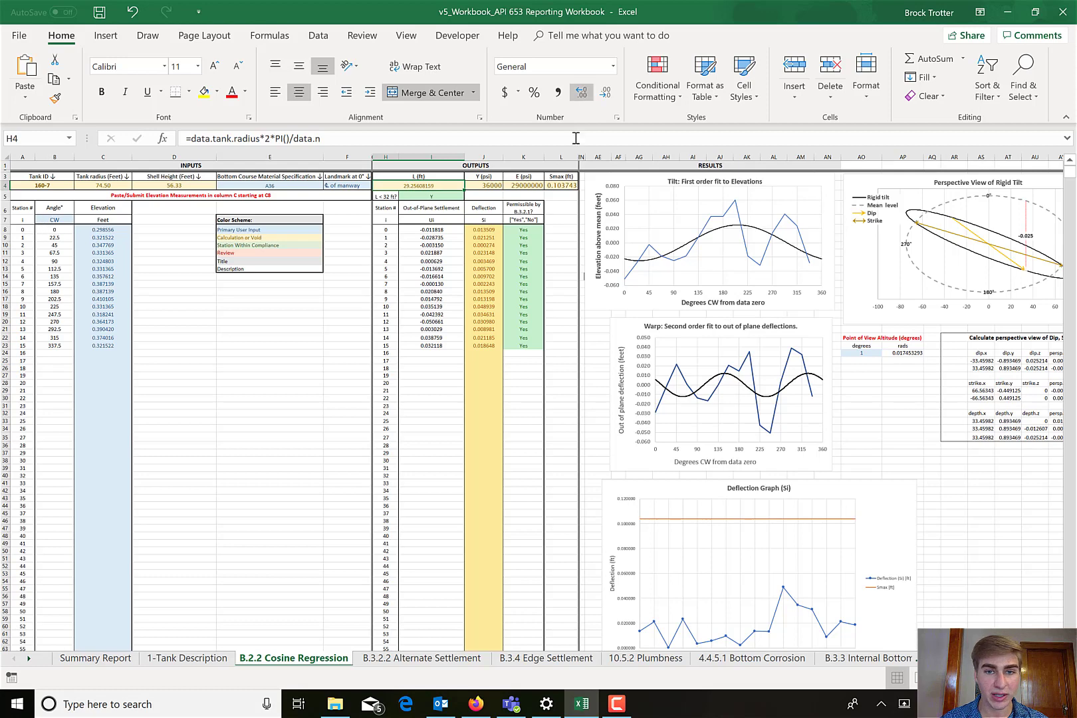
pyautogui.click(553, 185)
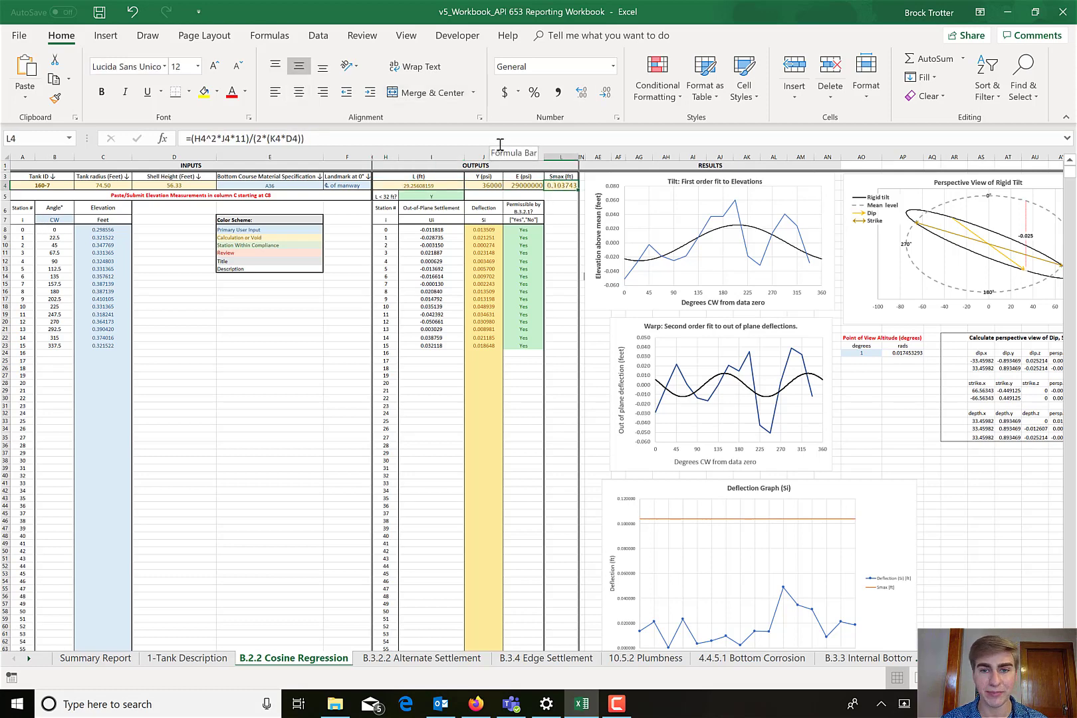
pyautogui.click(735, 265)
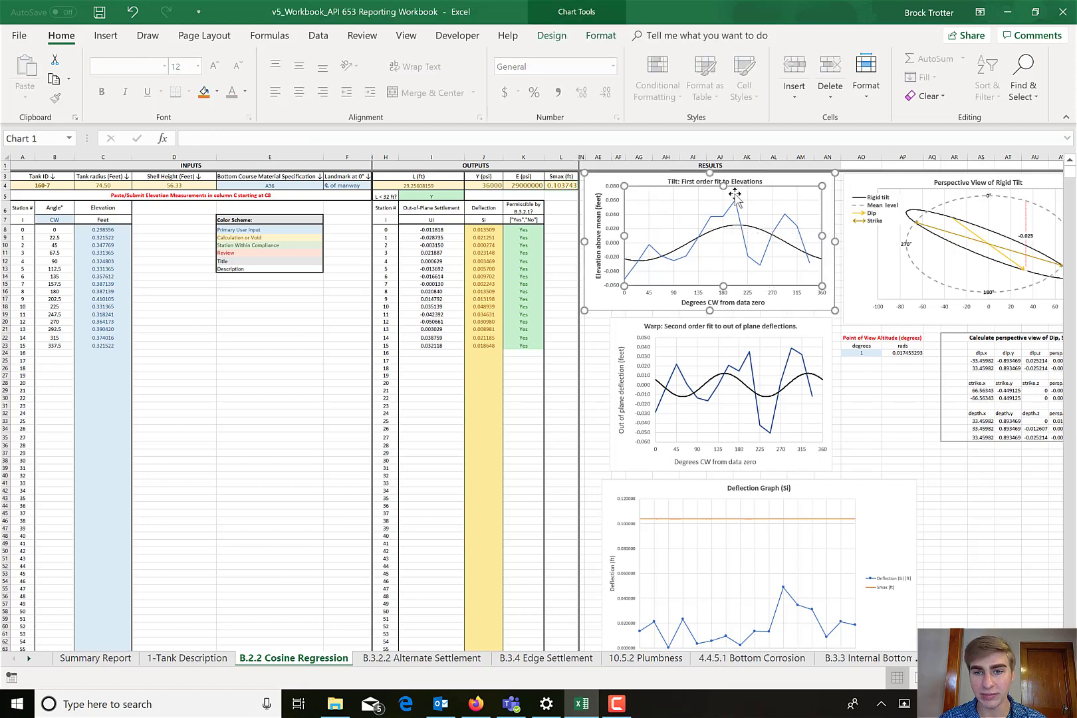
pyautogui.click(717, 354)
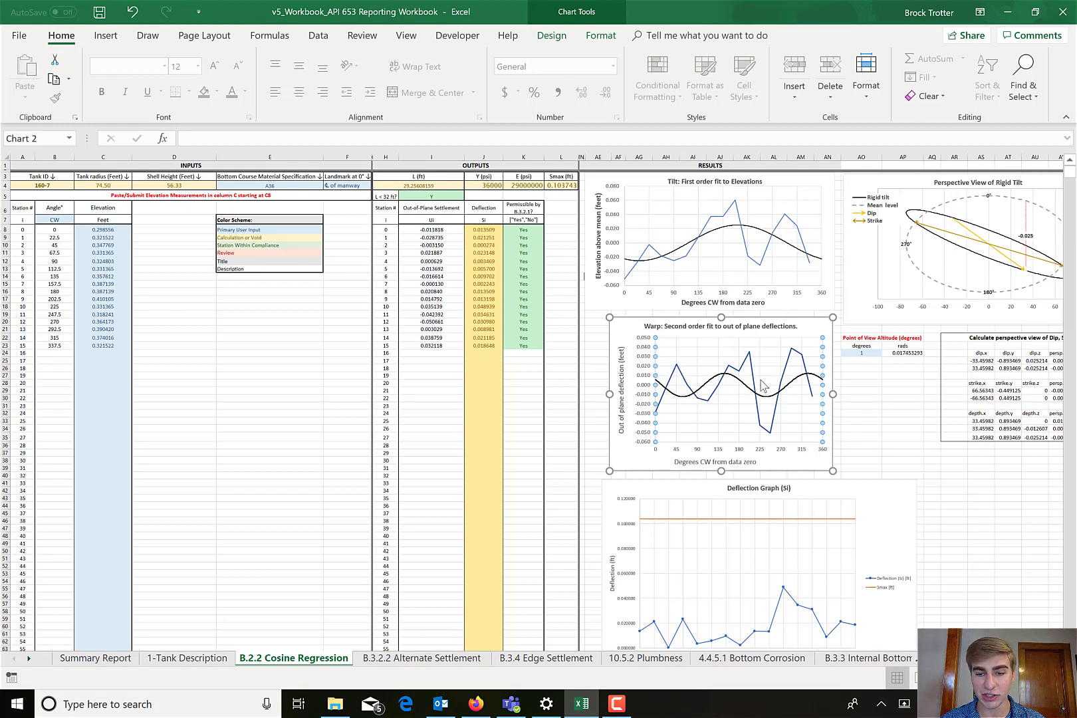
pyautogui.scroll(-3, 763, 386)
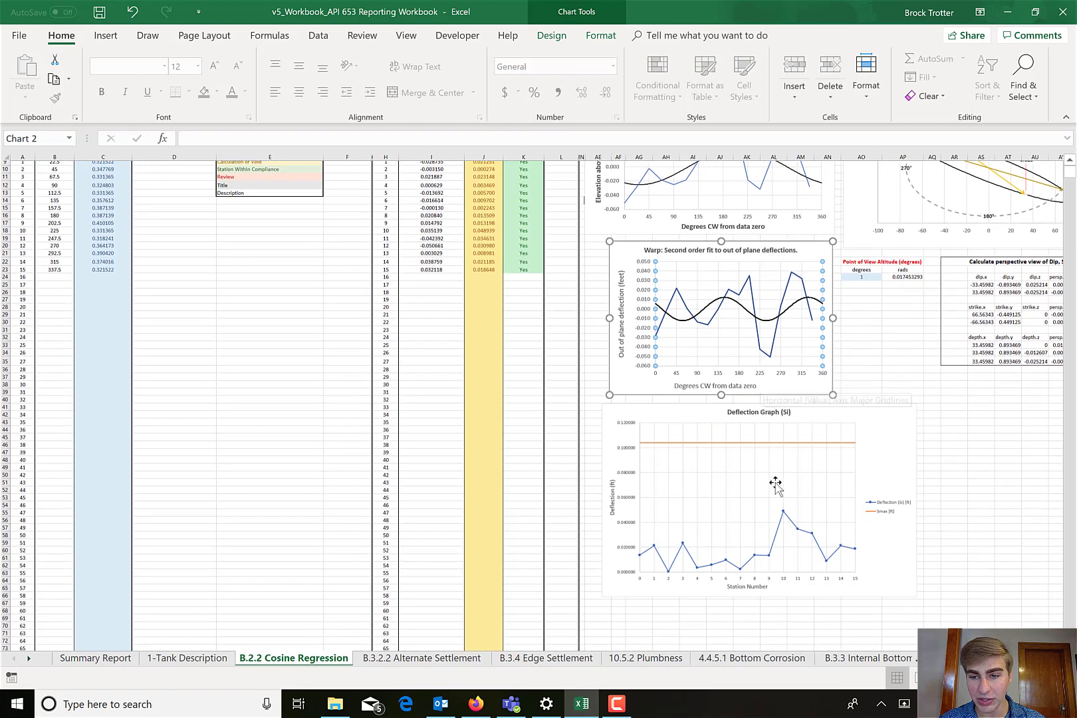
pyautogui.click(774, 483)
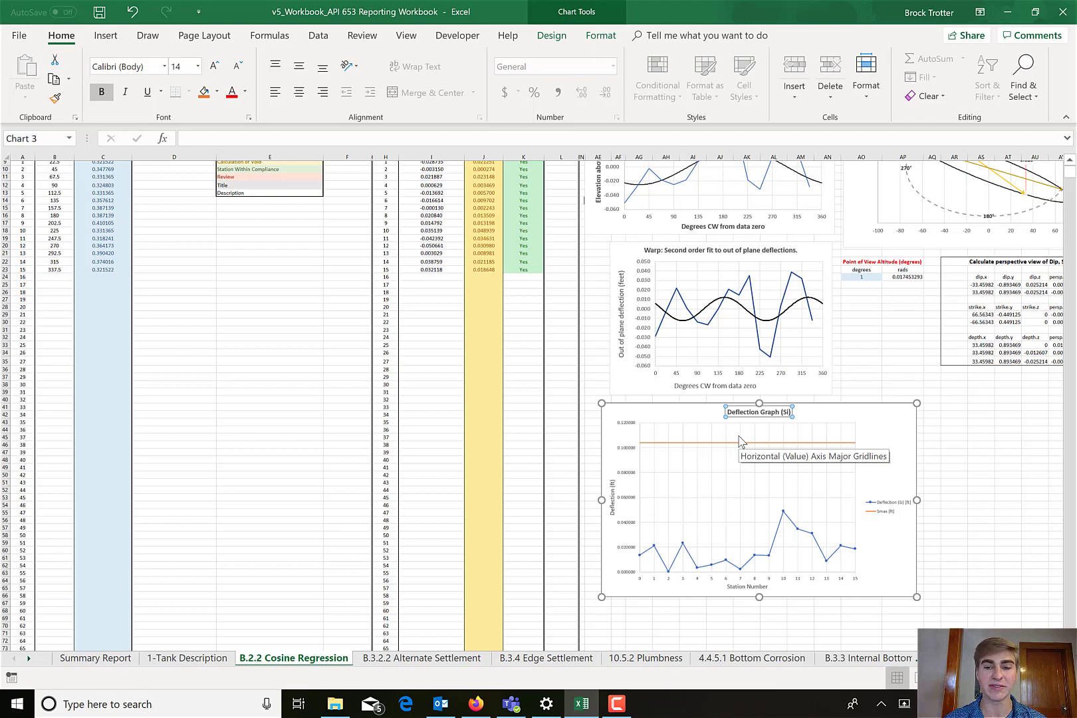
pyautogui.scroll(3, 741, 442)
pyautogui.hscroll(6, 741, 443)
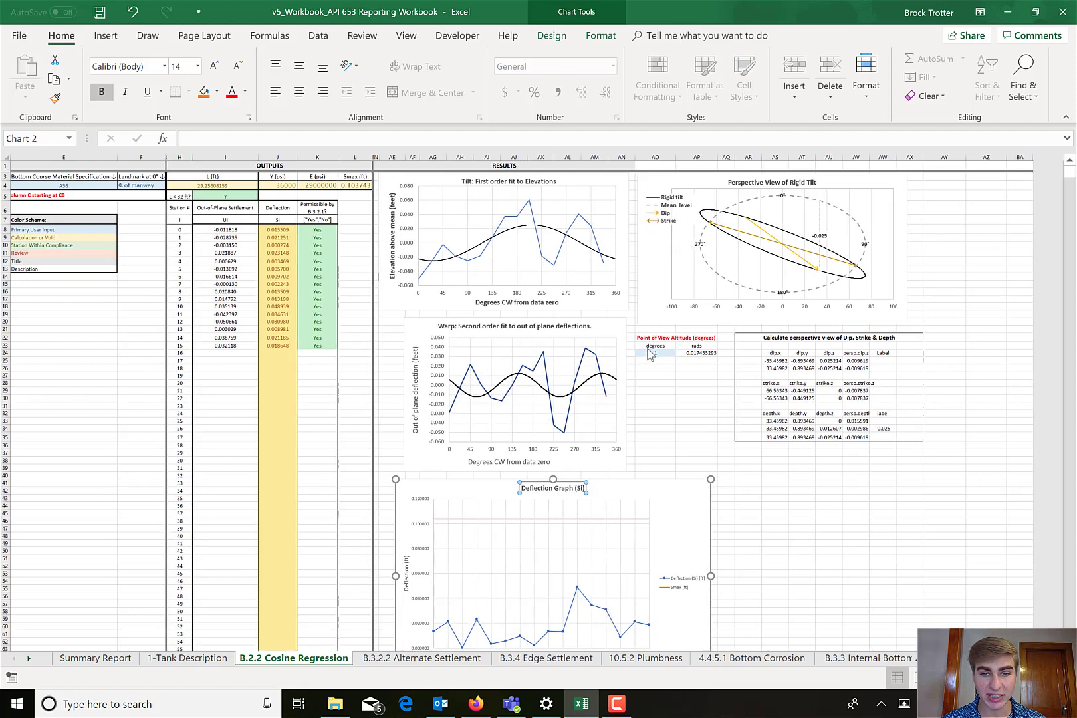
# Select the Warp chart's gridlines and bring up their formatting options.
pyautogui.hotkey('shift', 'Tab')
pyautogui.press('Down')
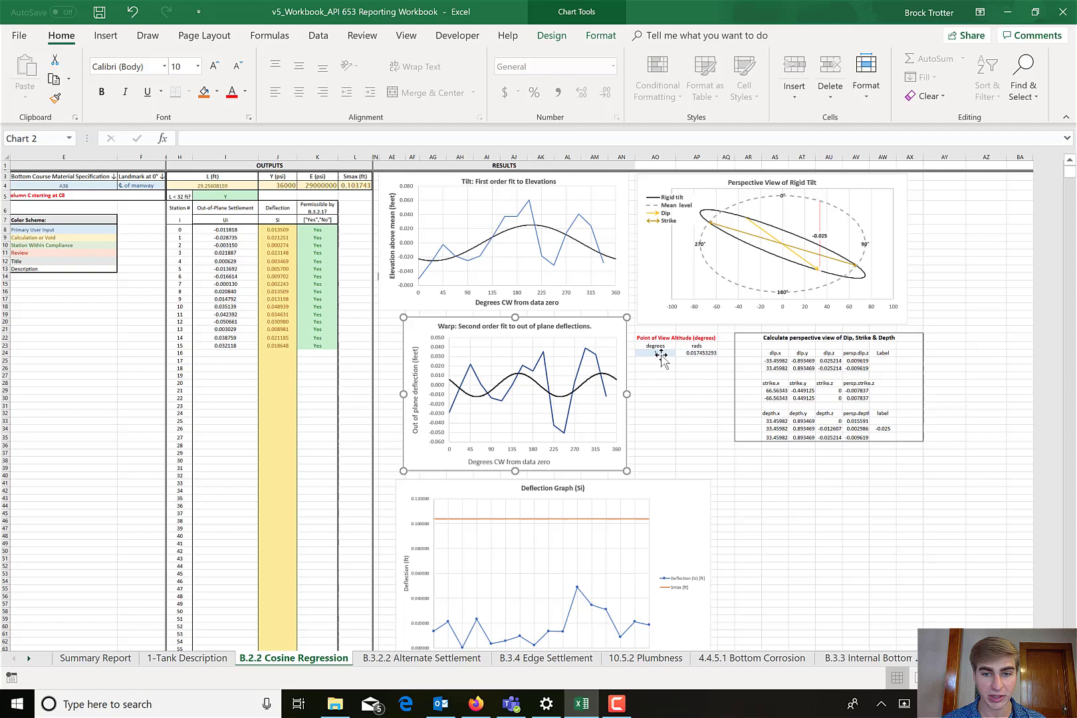
pyautogui.press('Down')
pyautogui.press('Down')
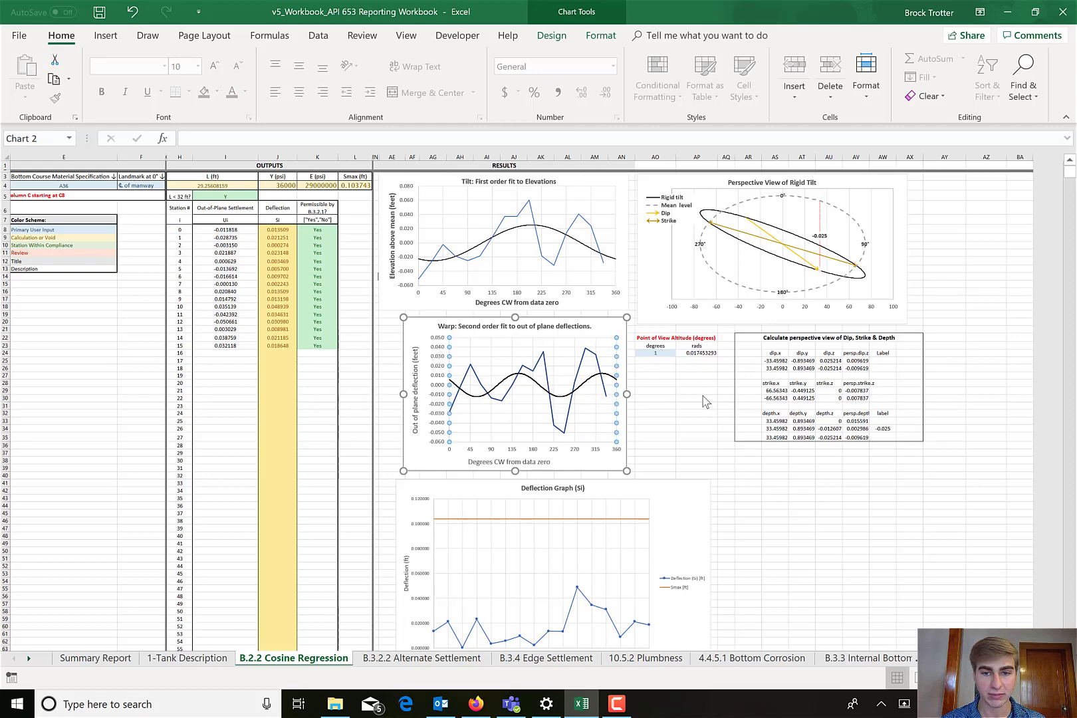
pyautogui.hotkey('ctrl', '1')
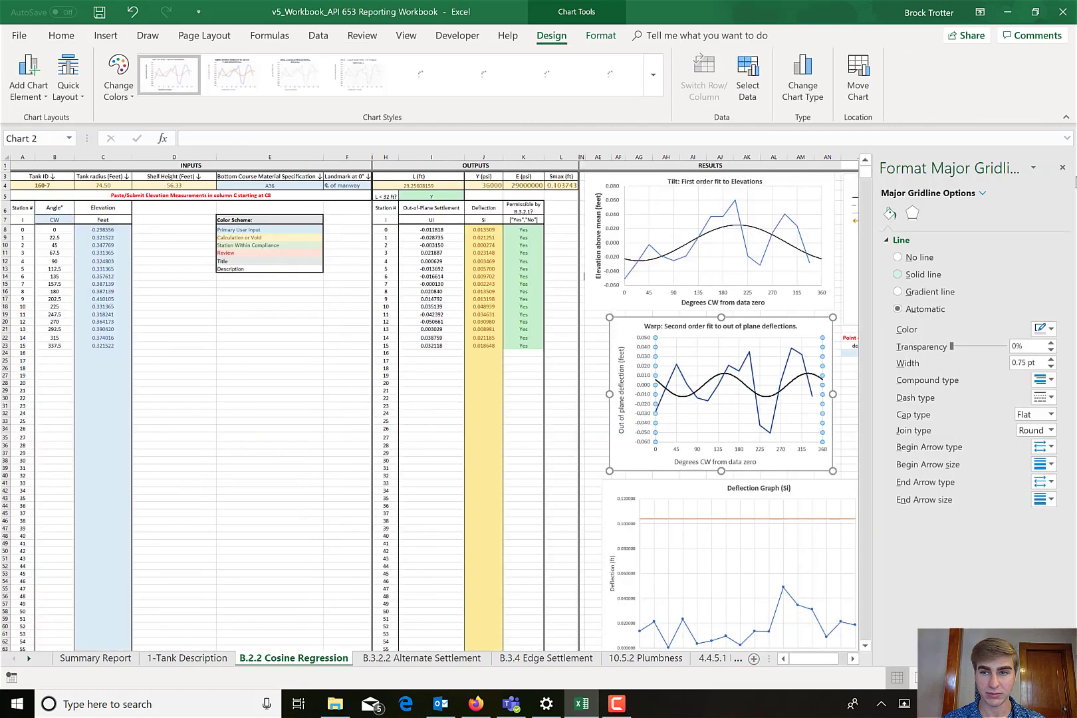
# Return to the worksheet and set the point-of-view altitude to 2 degrees.
pyautogui.click(1063, 167)
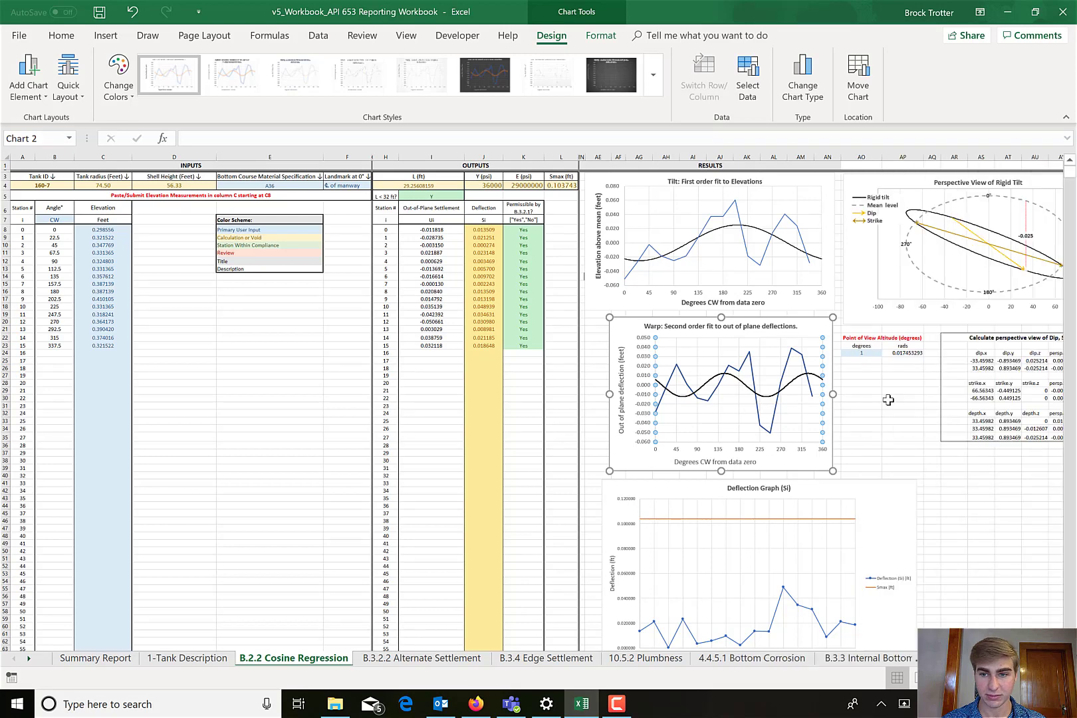
pyautogui.click(888, 399)
pyautogui.click(858, 353)
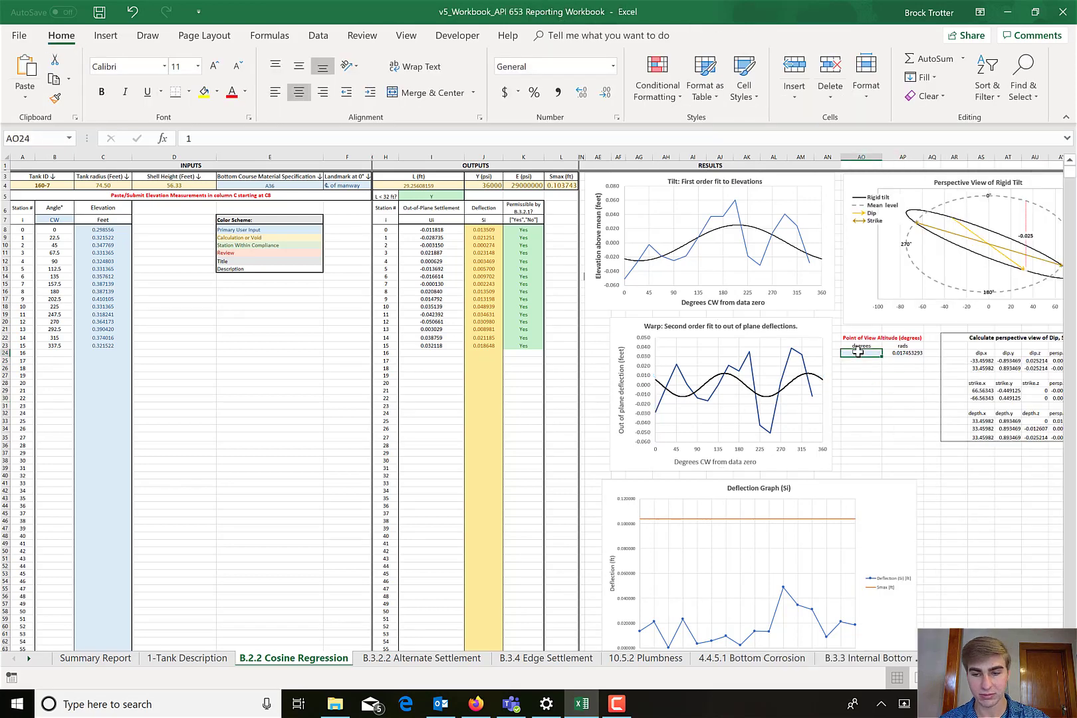
pyautogui.write('2')
pyautogui.press('Return')
# Select the Warp chart's plot area to check the redrawn perspective view.
pyautogui.hscroll(4, 858, 419)
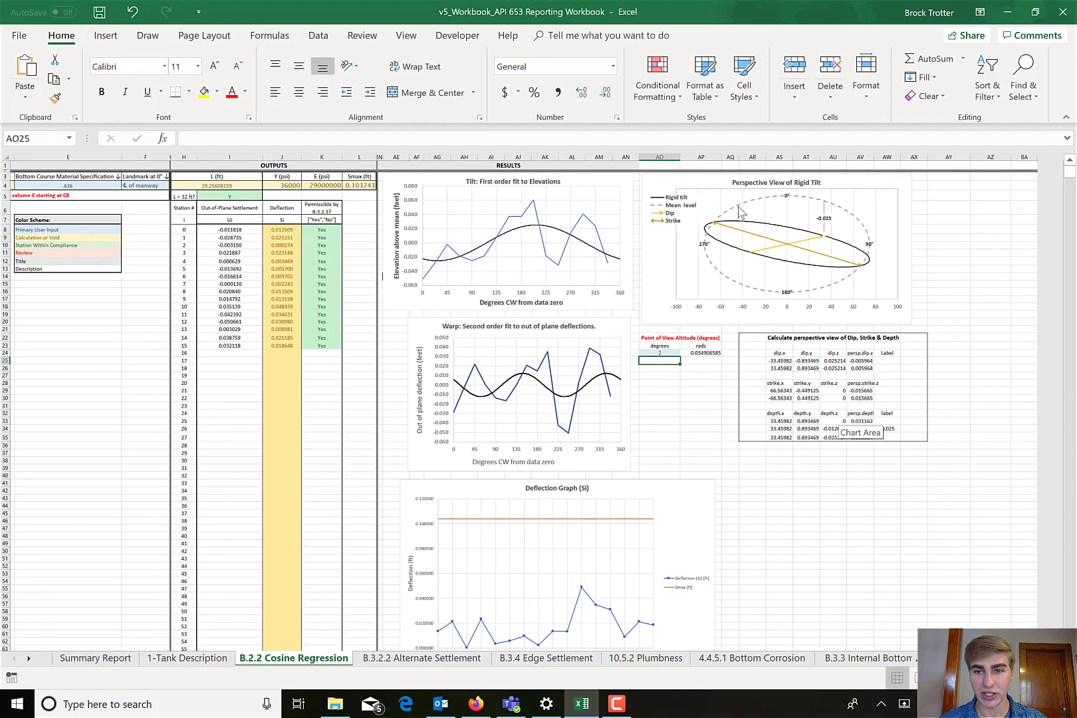
pyautogui.click(657, 356)
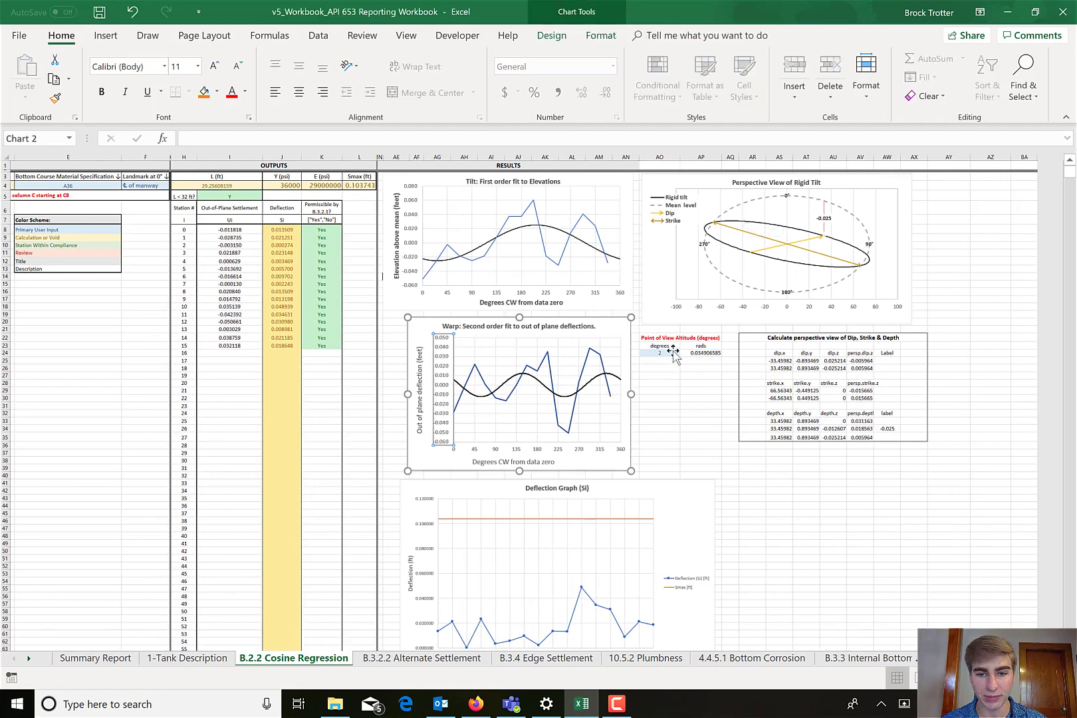
pyautogui.press('Down')
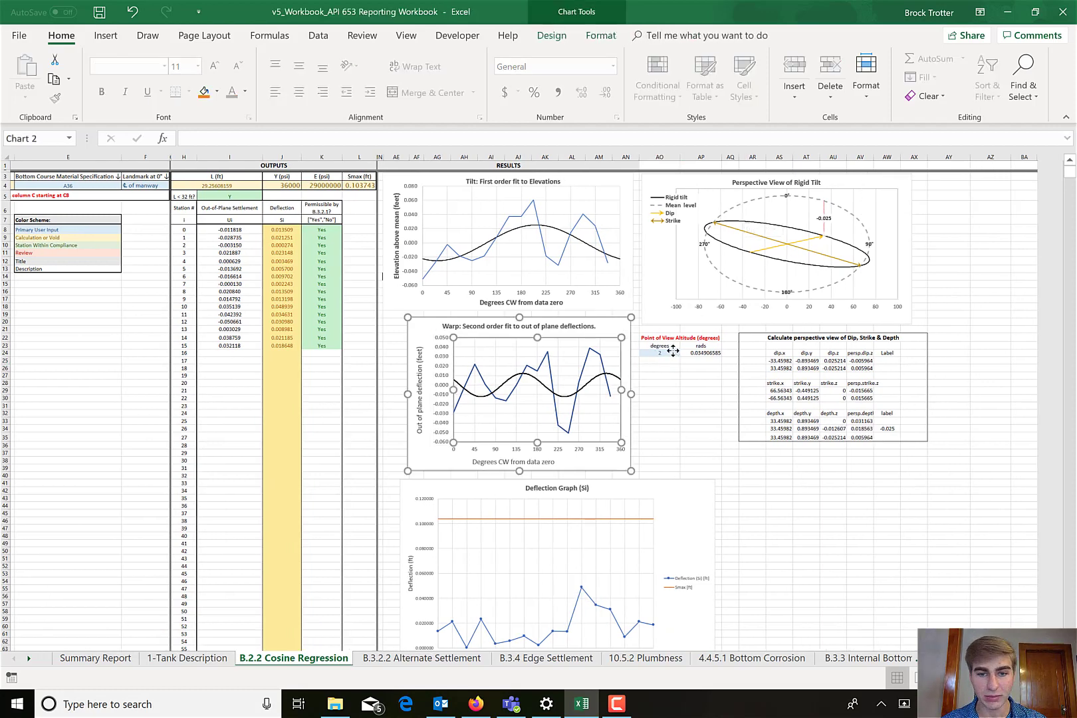
# Switch to B.3.2.2 Alternate Settlement and check the A36 material, arc stations and elevation series.
pyautogui.click(390, 658)
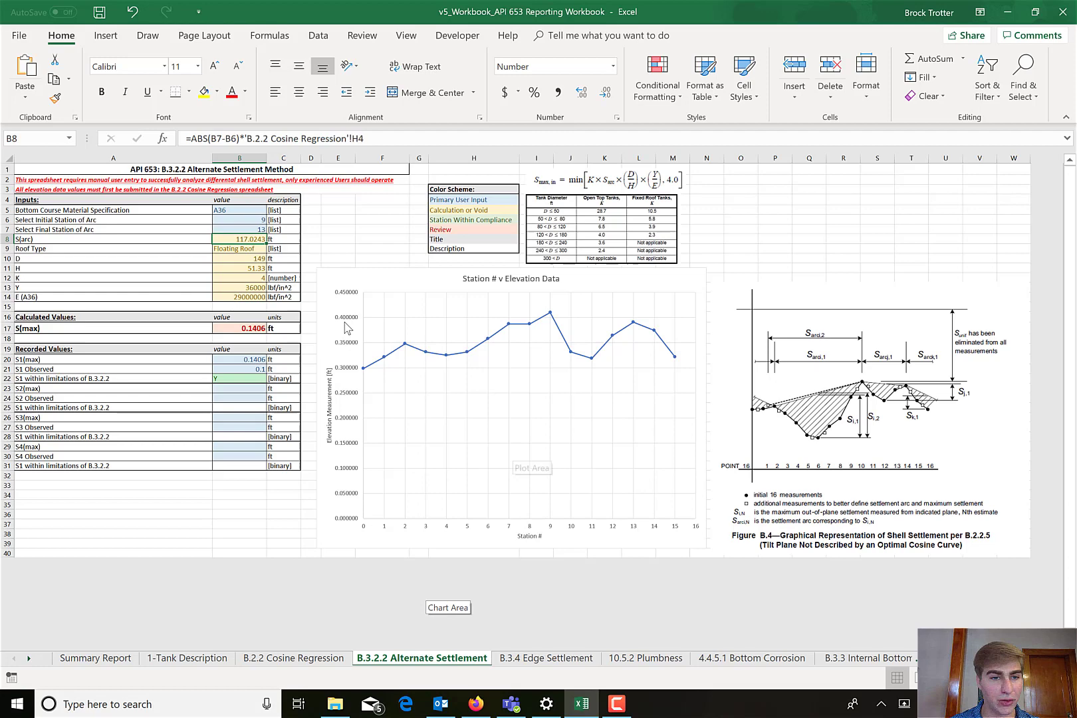
pyautogui.click(232, 210)
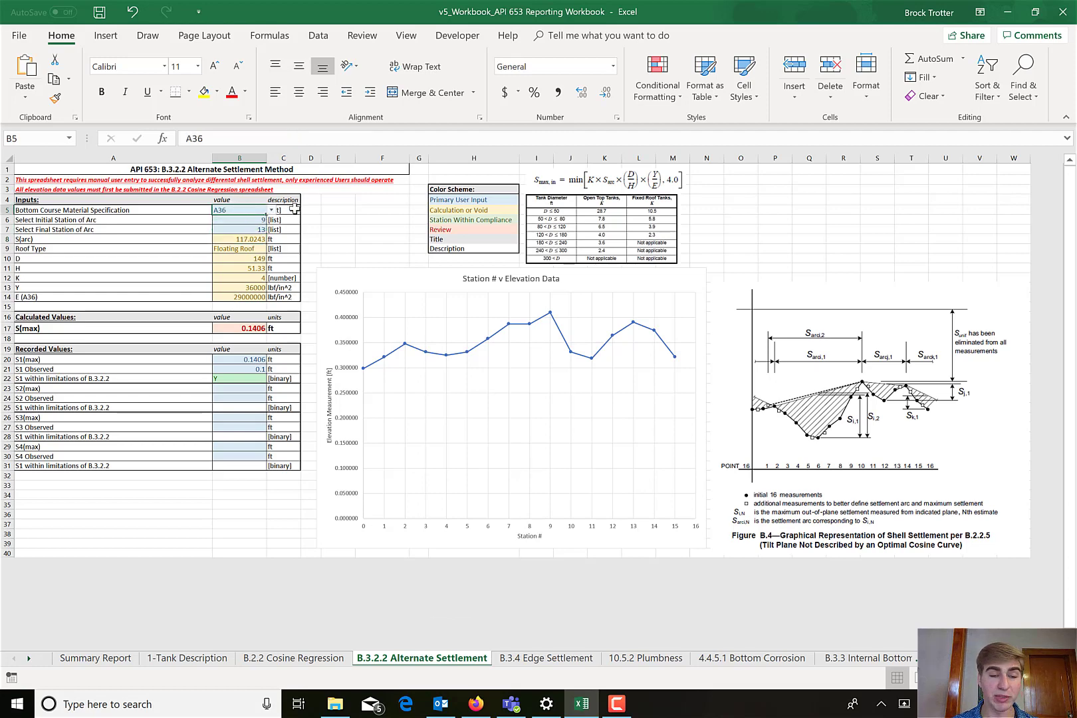
pyautogui.click(259, 220)
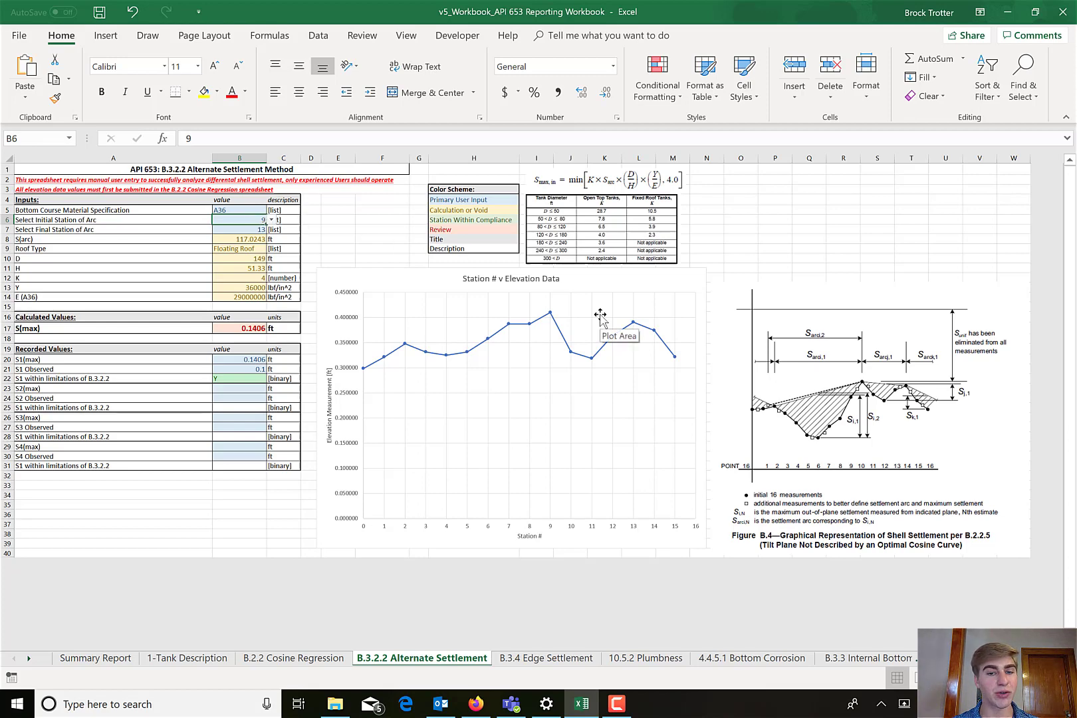
pyautogui.click(551, 314)
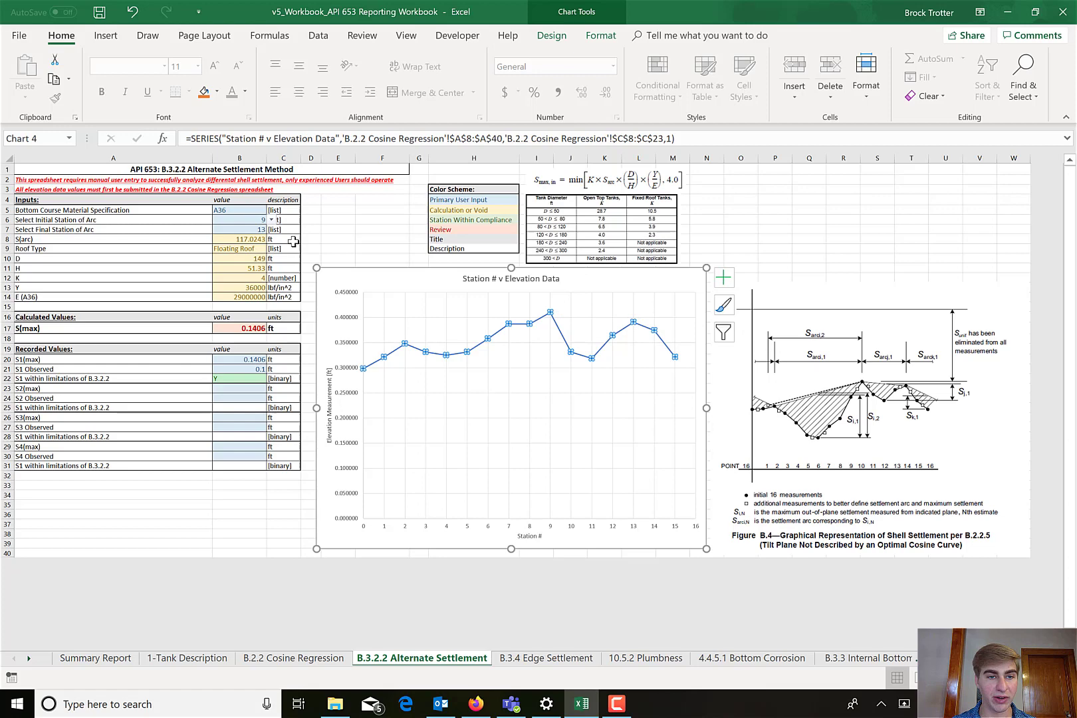
pyautogui.click(246, 228)
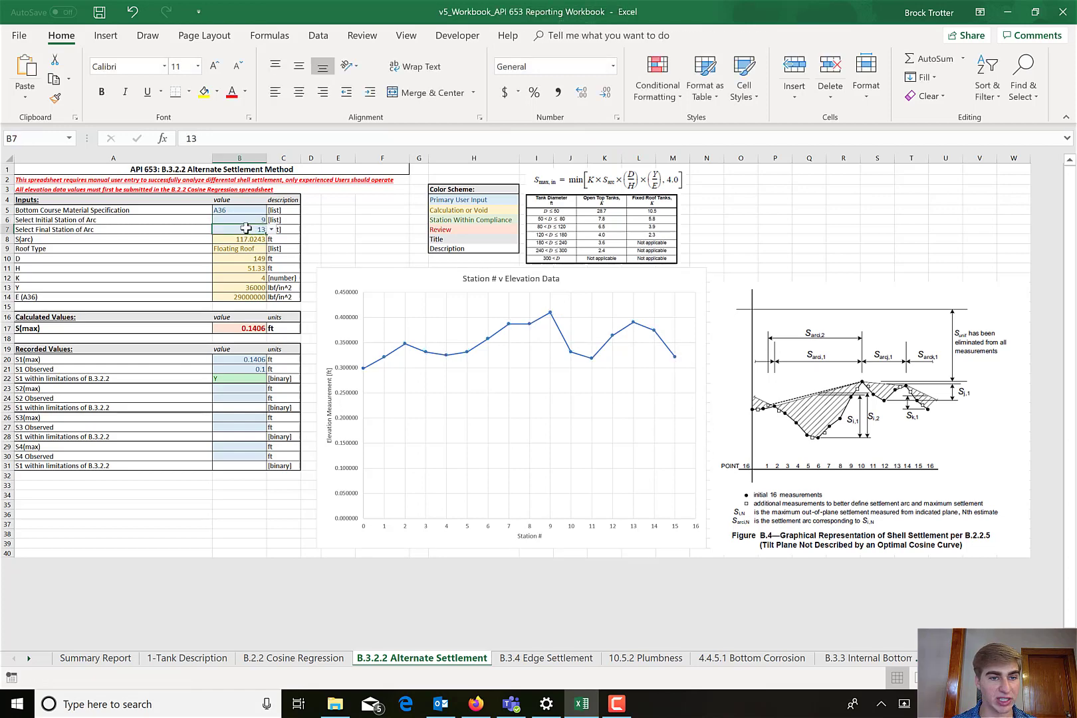
# Inspect the S(arc), D, H, Y, E (A36) and S(max) formulas, then select the reference figure.
pyautogui.click(247, 241)
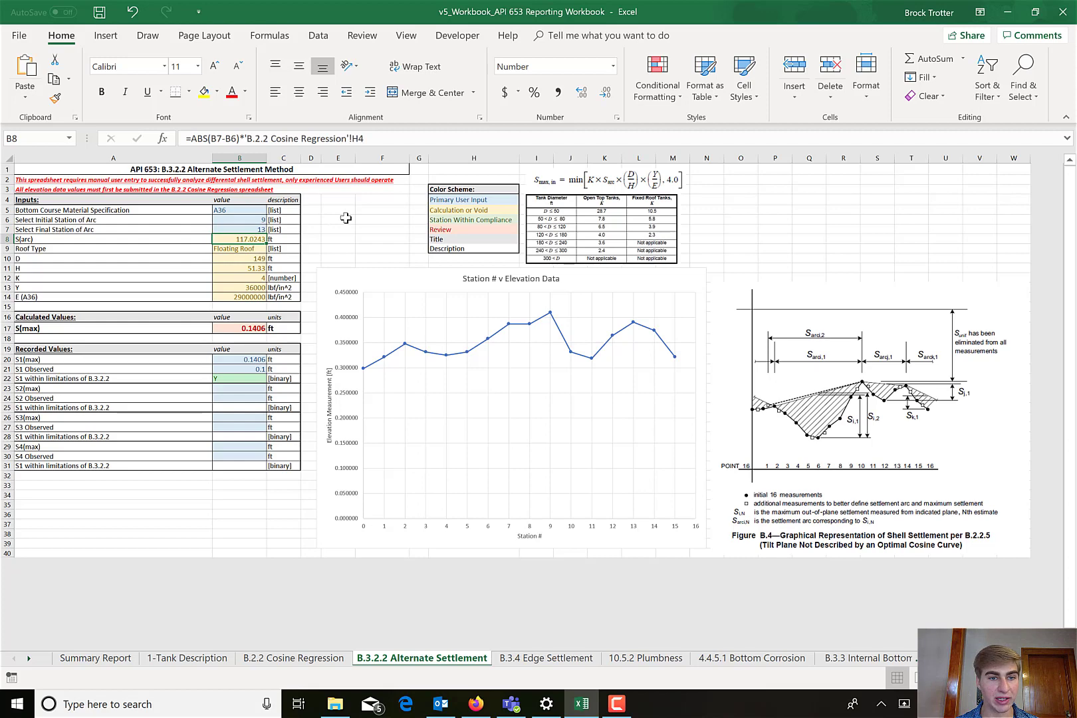
pyautogui.click(251, 259)
pyautogui.click(233, 267)
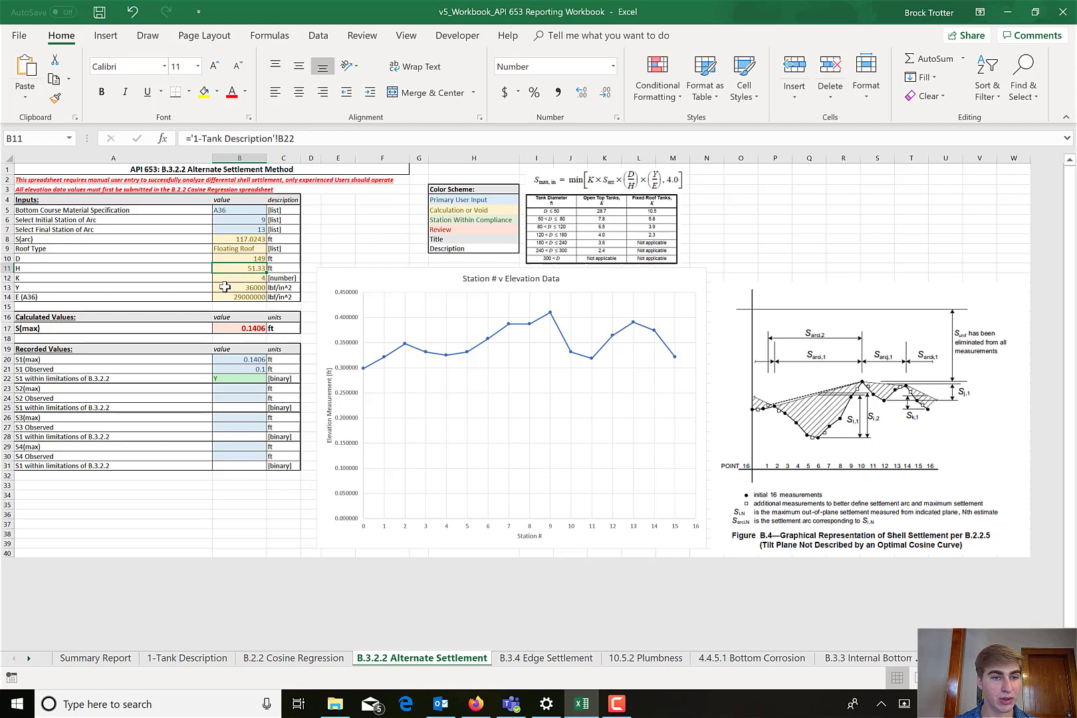
pyautogui.click(226, 288)
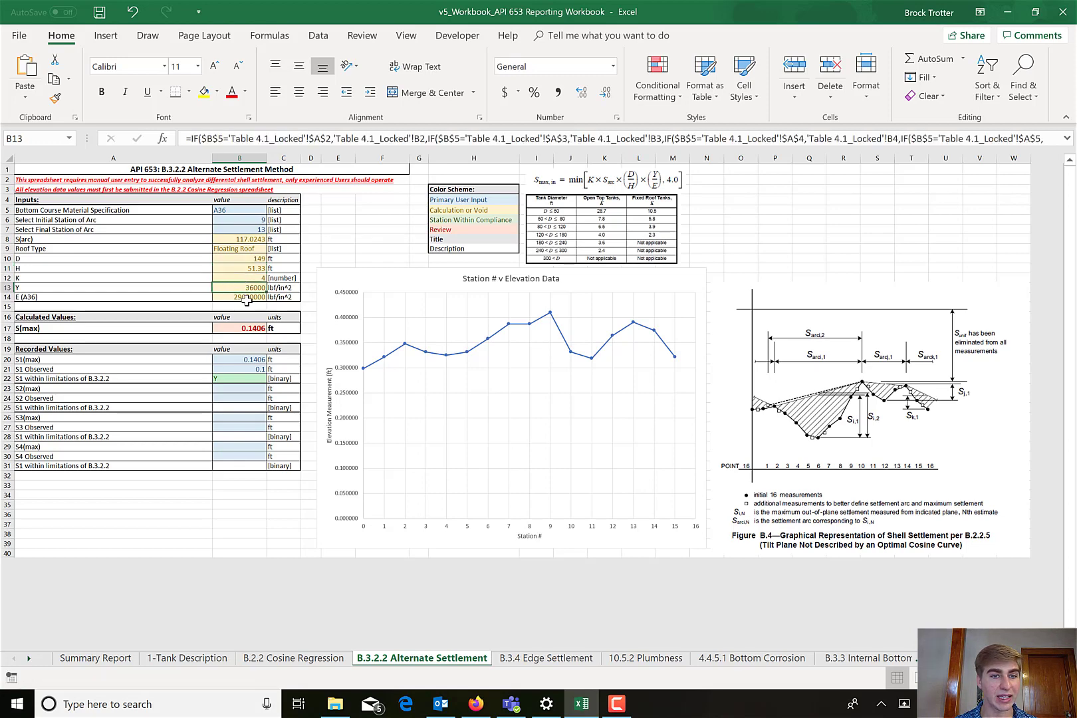
pyautogui.click(238, 297)
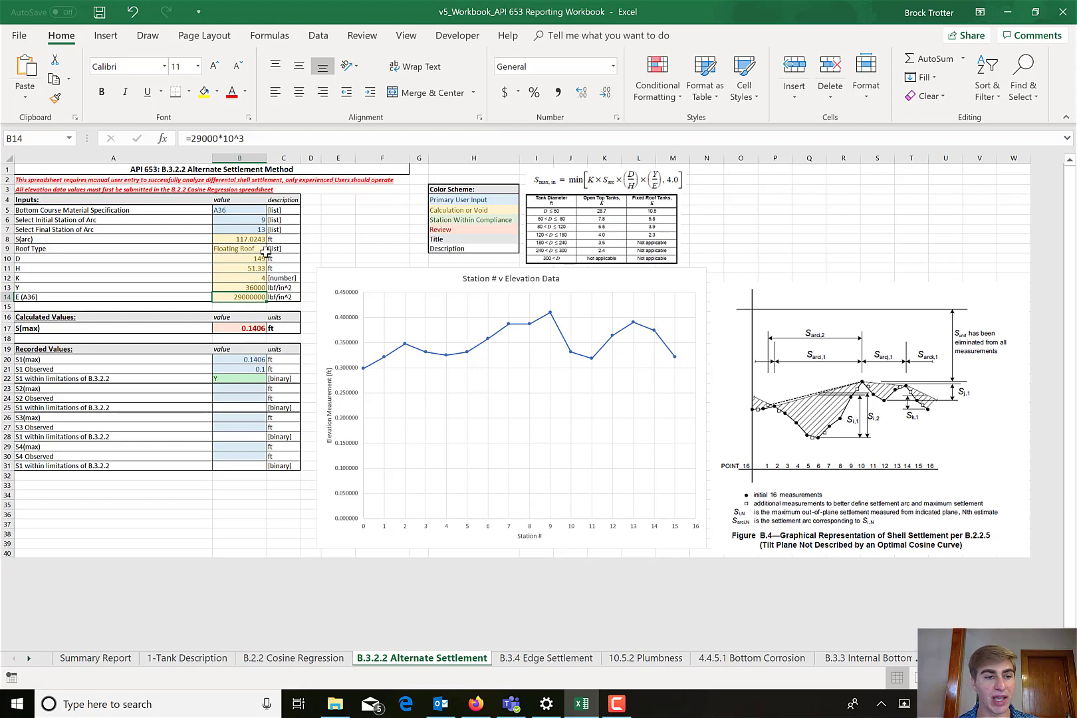
pyautogui.click(251, 327)
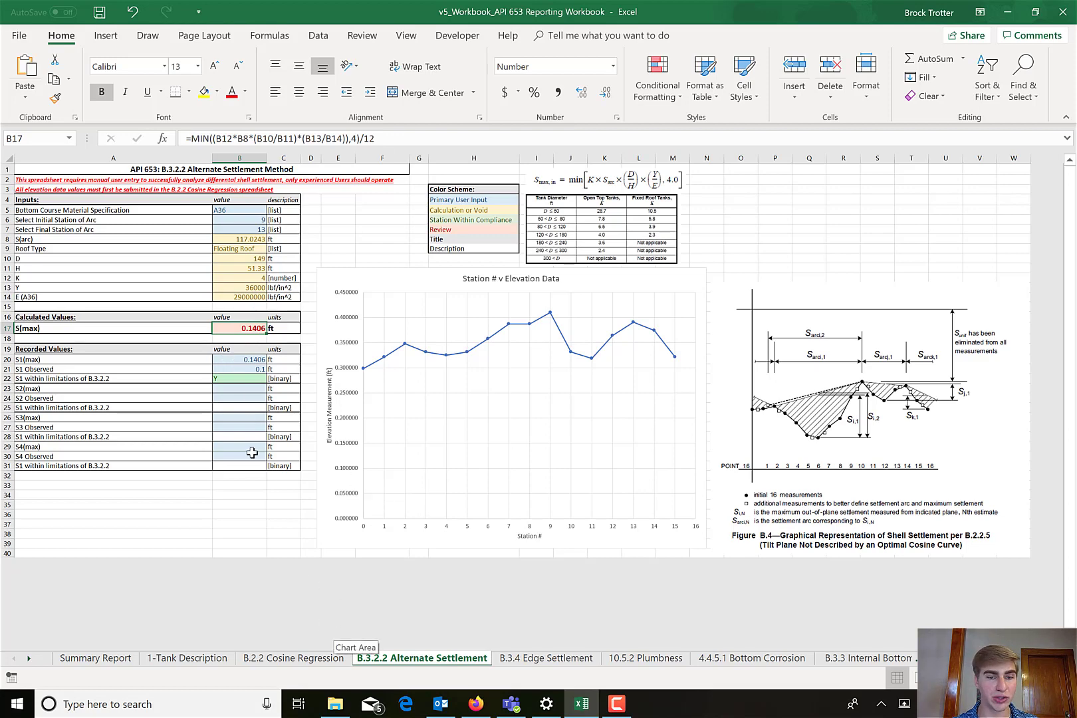
pyautogui.click(878, 446)
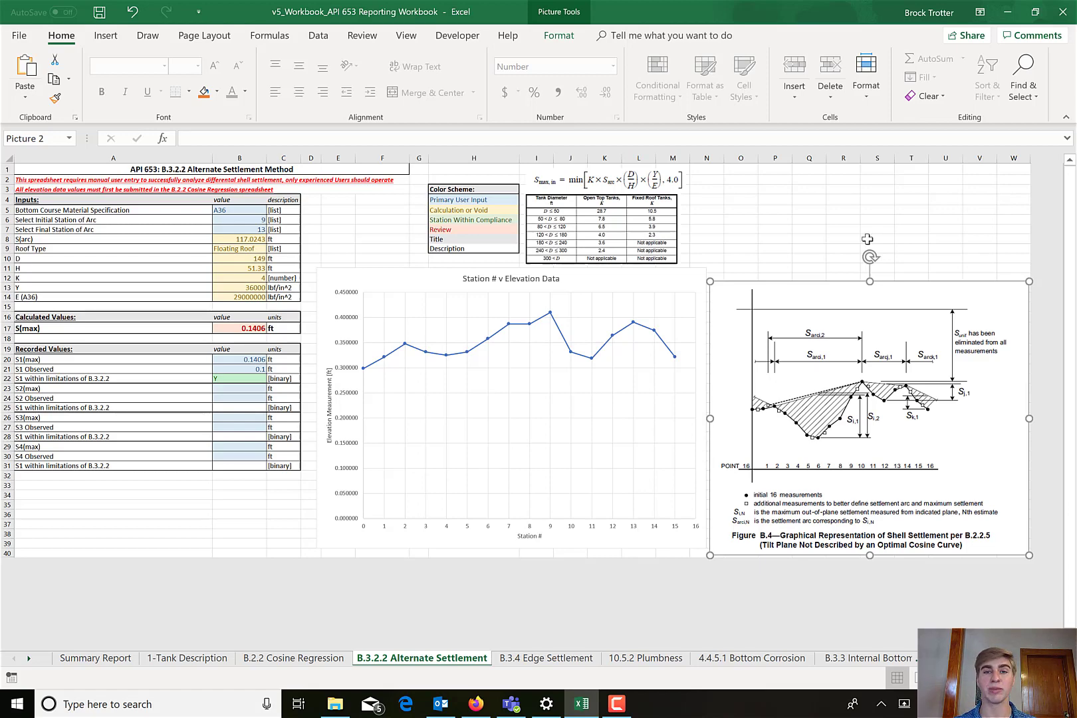
# On B.3.4 Edge Settlement, select the rod readings and distance headers, then the Figure B.11 chart.
pyautogui.click(520, 659)
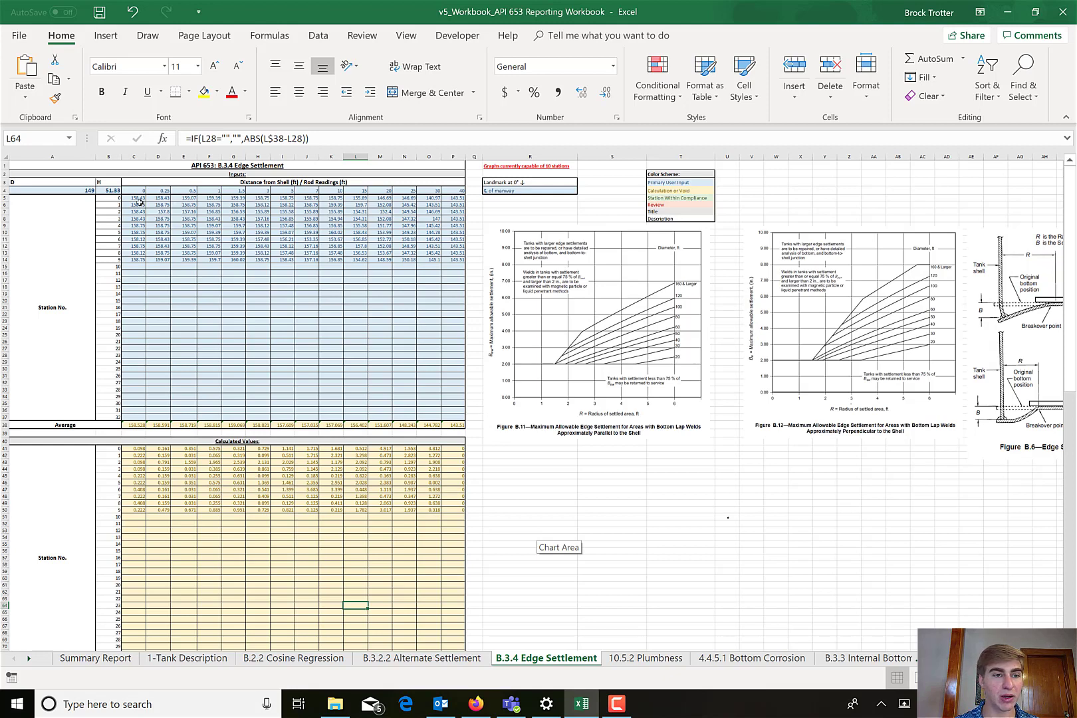
pyautogui.moveTo(139, 201); pyautogui.dragTo(446, 260)
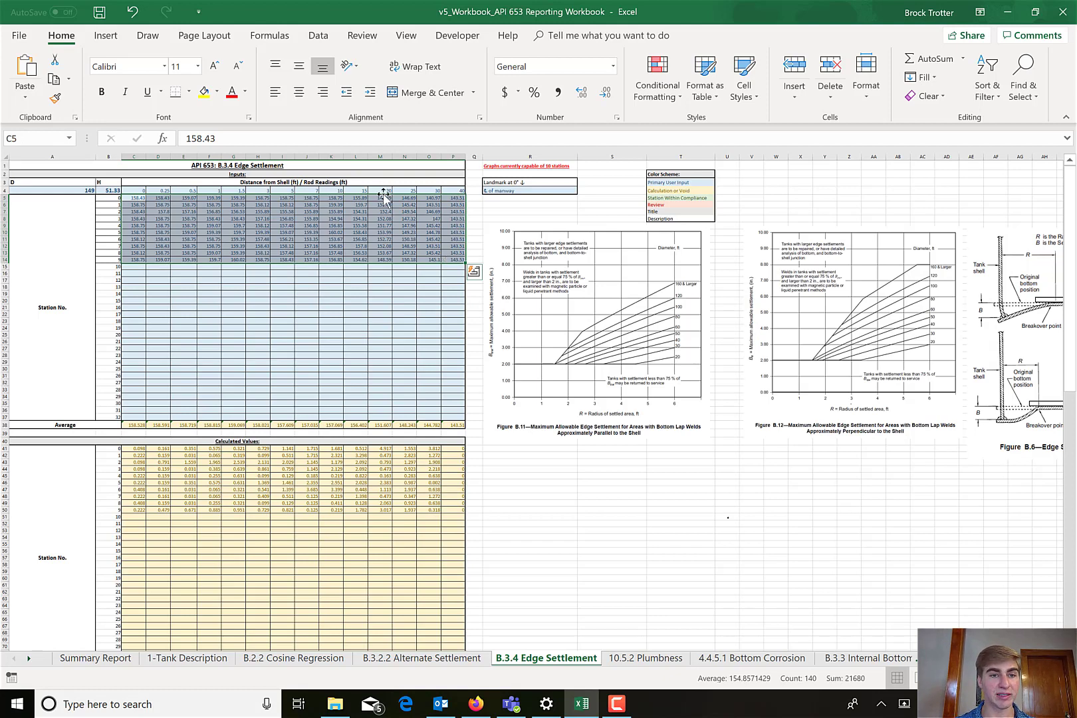
pyautogui.moveTo(136, 191); pyautogui.dragTo(138, 192)
pyautogui.click(138, 193)
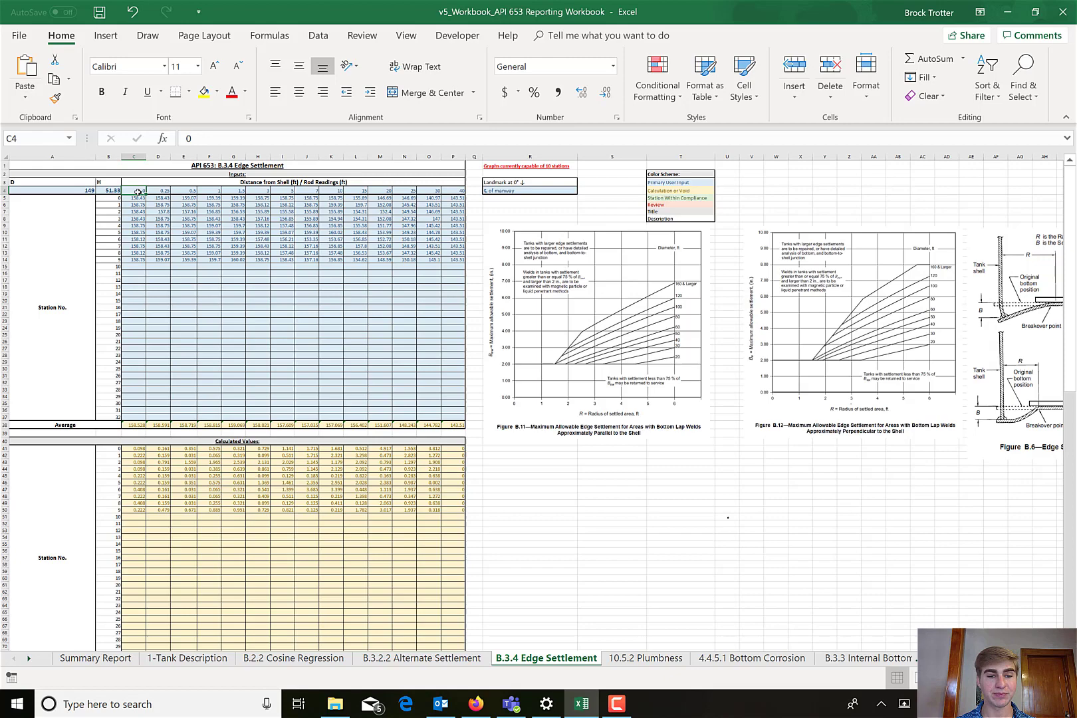
pyautogui.scroll(-5, 246, 287)
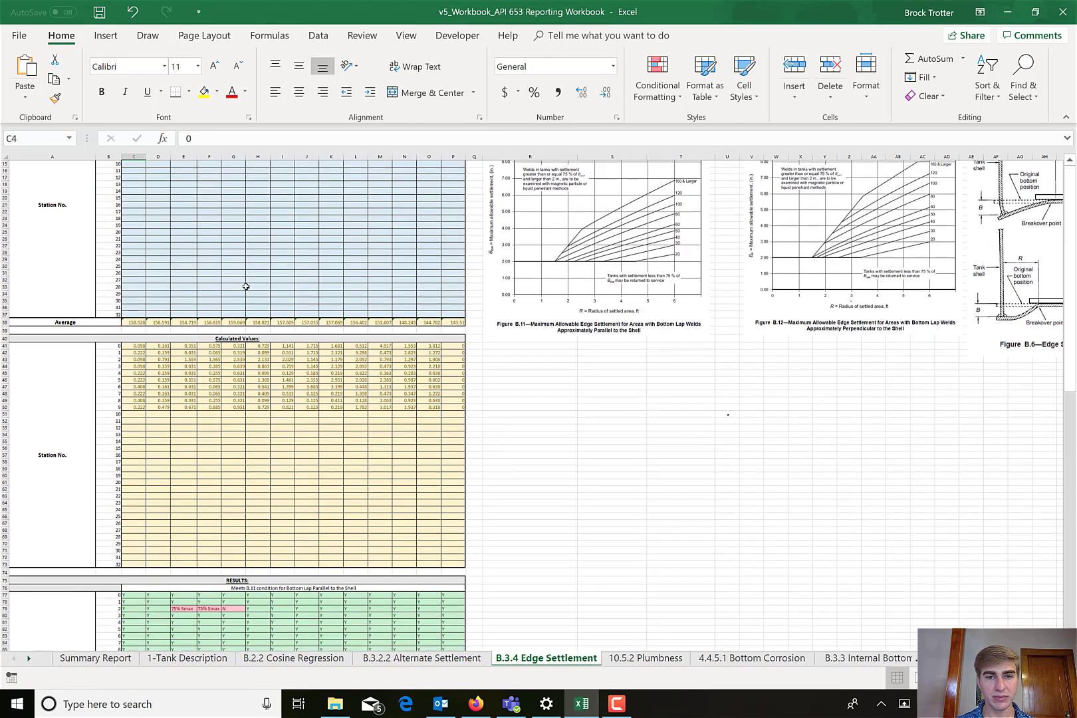
pyautogui.scroll(5, 246, 287)
pyautogui.click(602, 296)
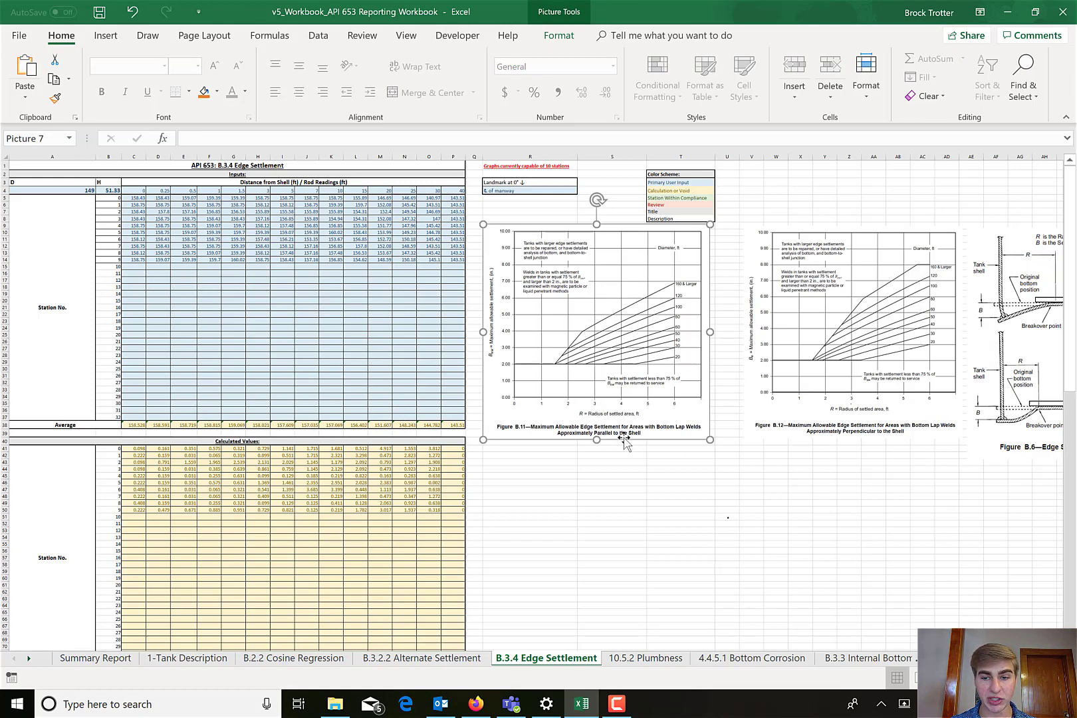
# Select Figure B.12 and scroll through the results grids, inspecting the formula in E59.
pyautogui.click(883, 422)
pyautogui.hscroll(3, 883, 421)
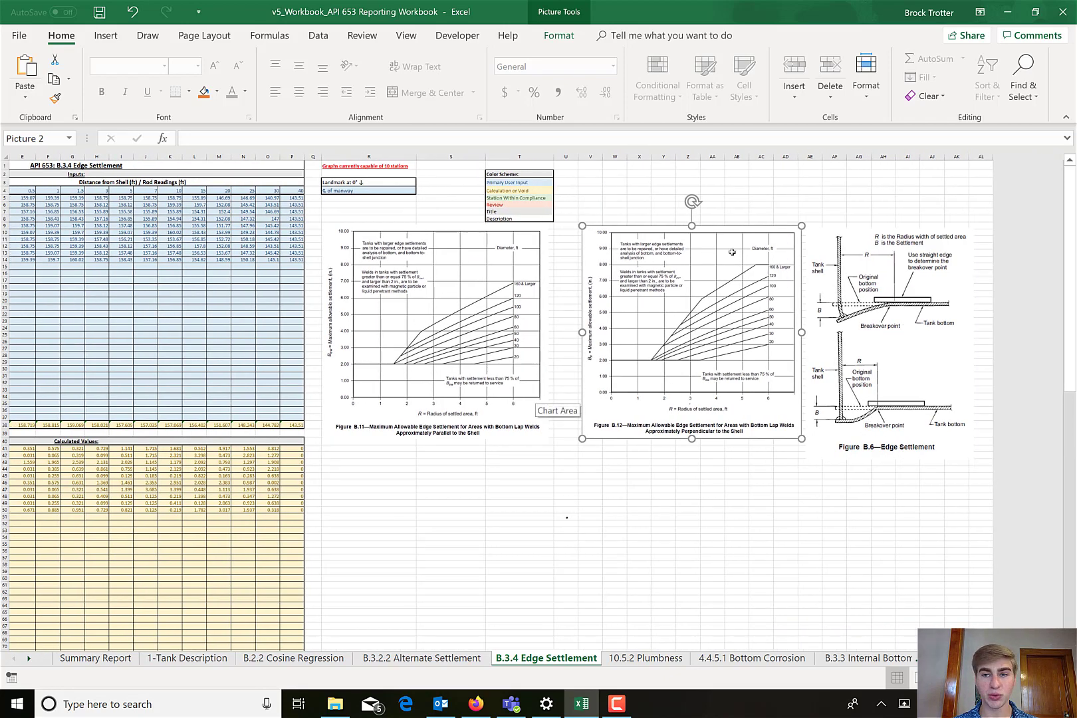
pyautogui.hscroll(-3, 304, 406)
pyautogui.scroll(-6, 305, 405)
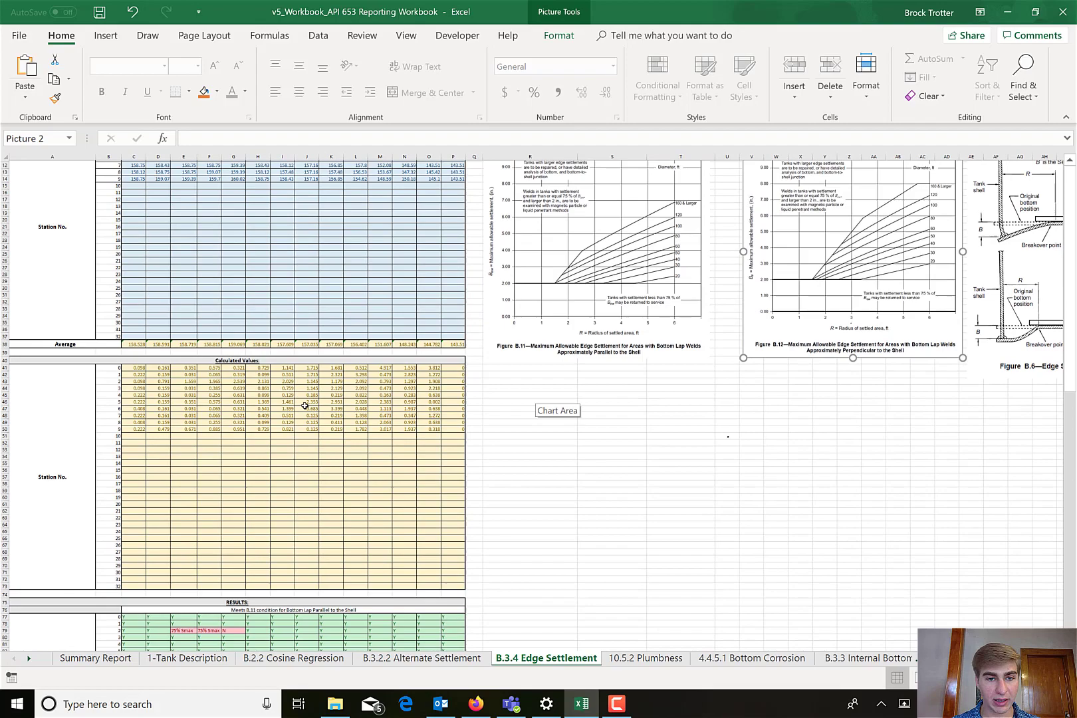
pyautogui.scroll(-9, 305, 405)
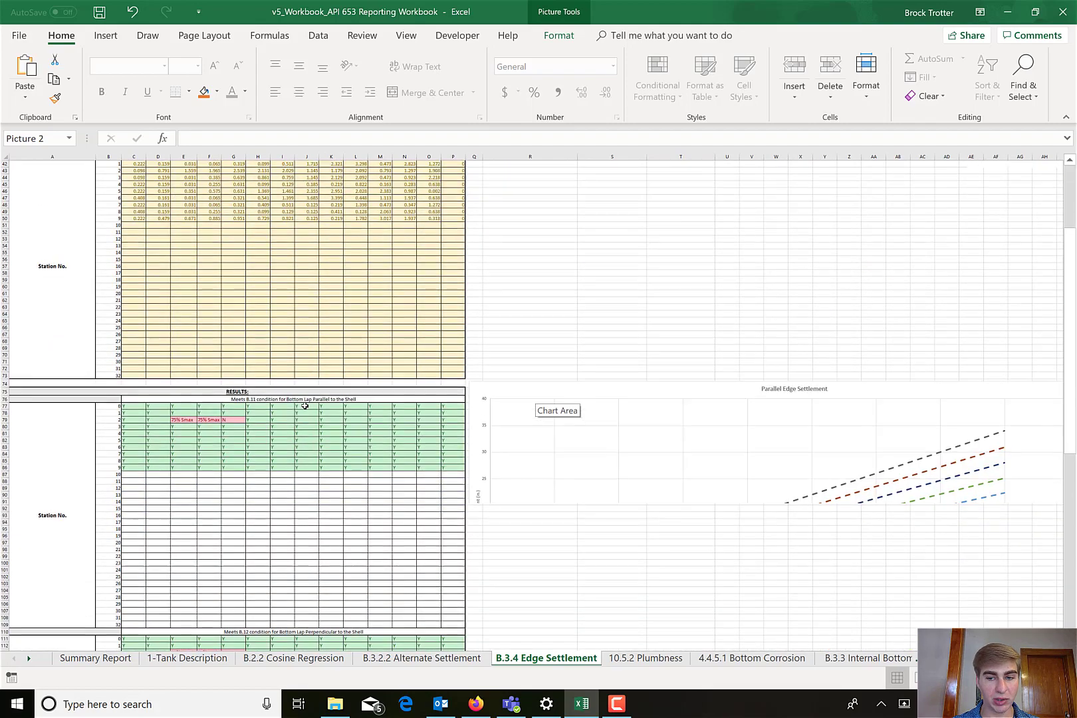
pyautogui.scroll(-10, 304, 406)
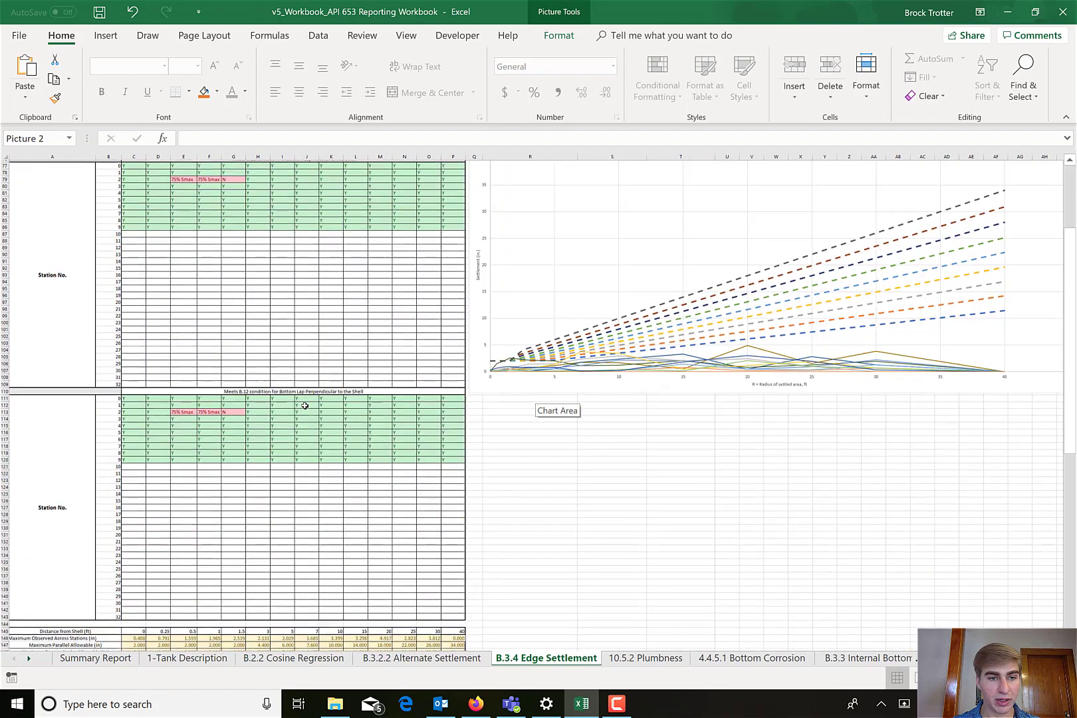
pyautogui.scroll(1, 305, 406)
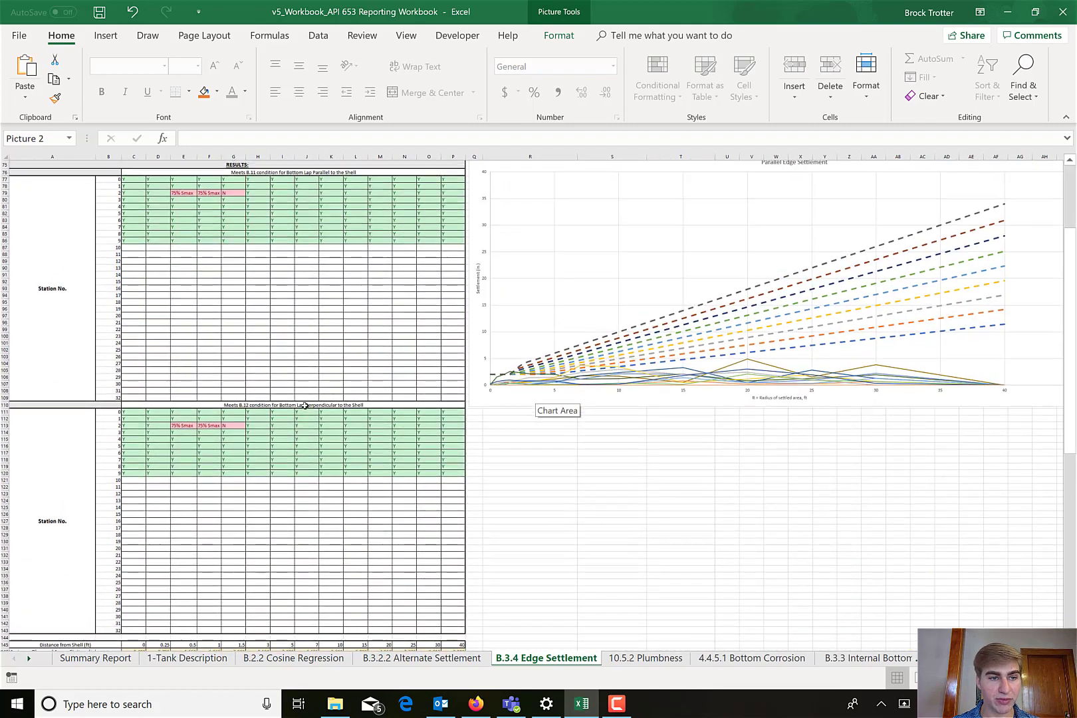
pyautogui.click(193, 432)
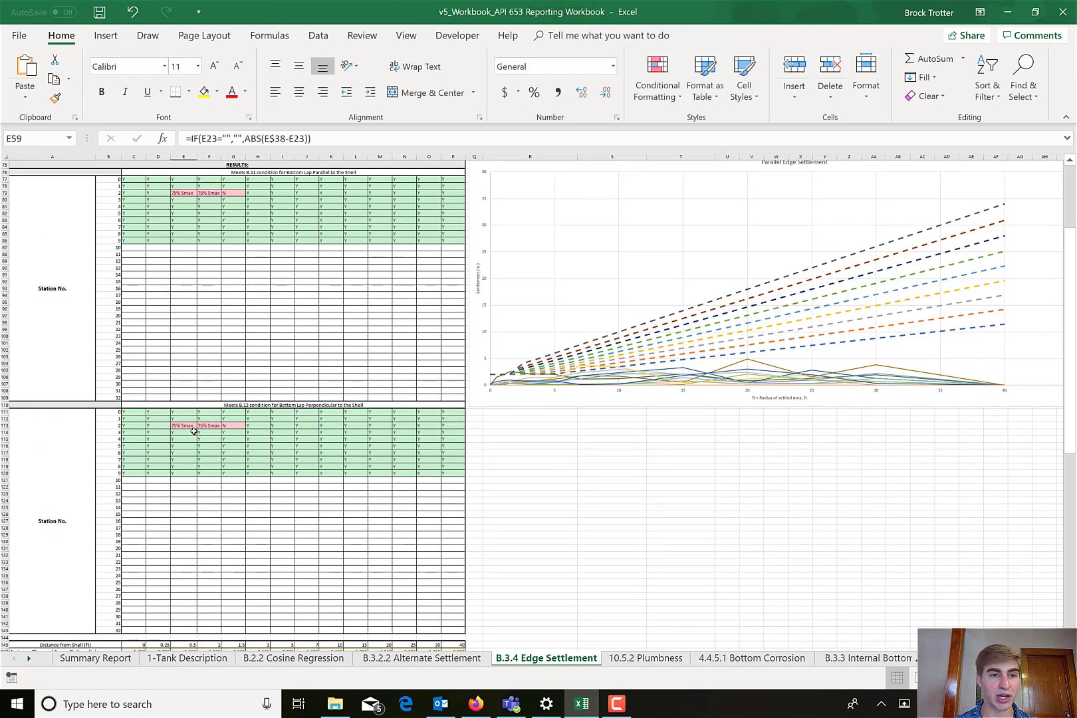
pyautogui.scroll(4, 193, 432)
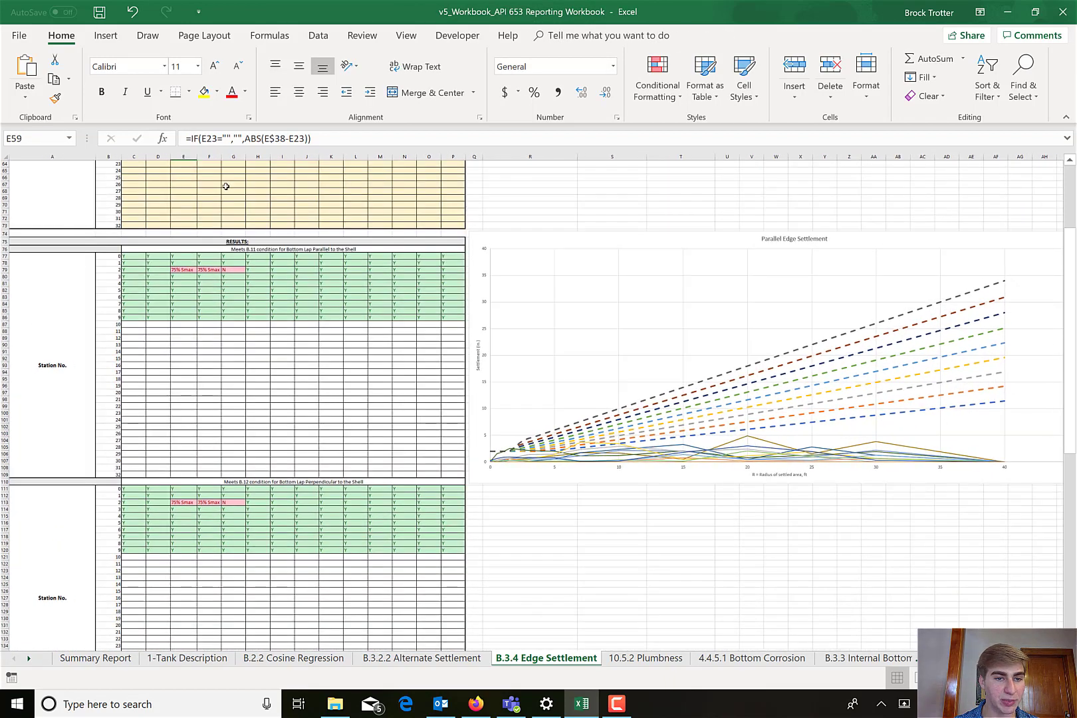
pyautogui.scroll(15, 234, 217)
pyautogui.scroll(-16, 233, 217)
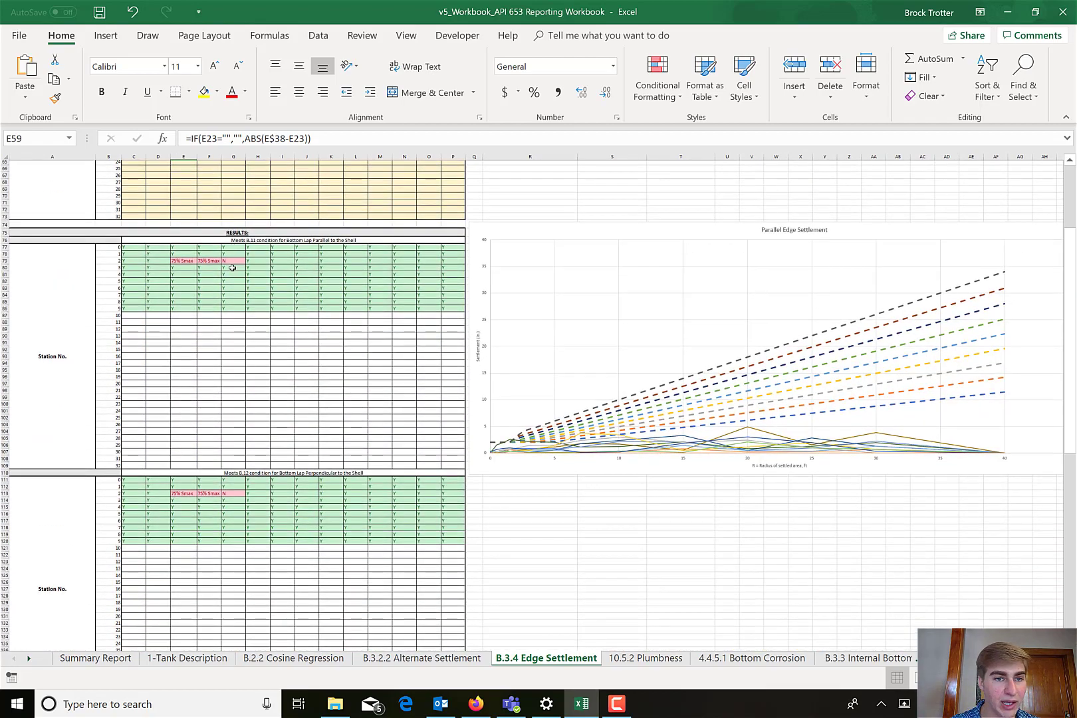
pyautogui.click(230, 262)
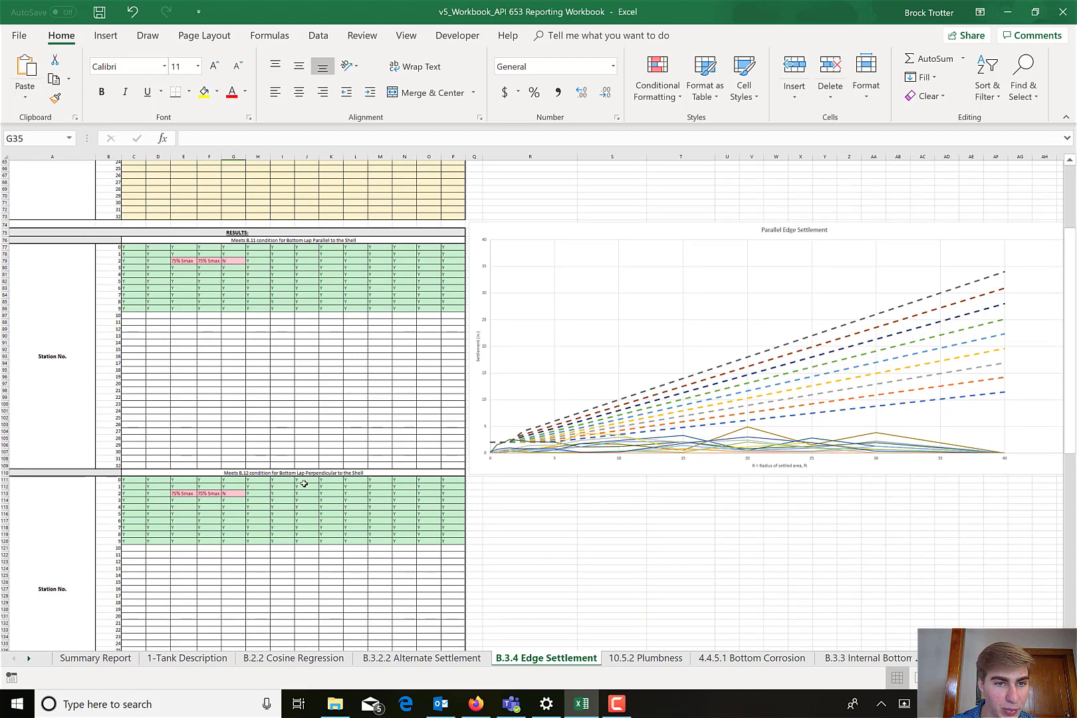
pyautogui.scroll(12, 213, 344)
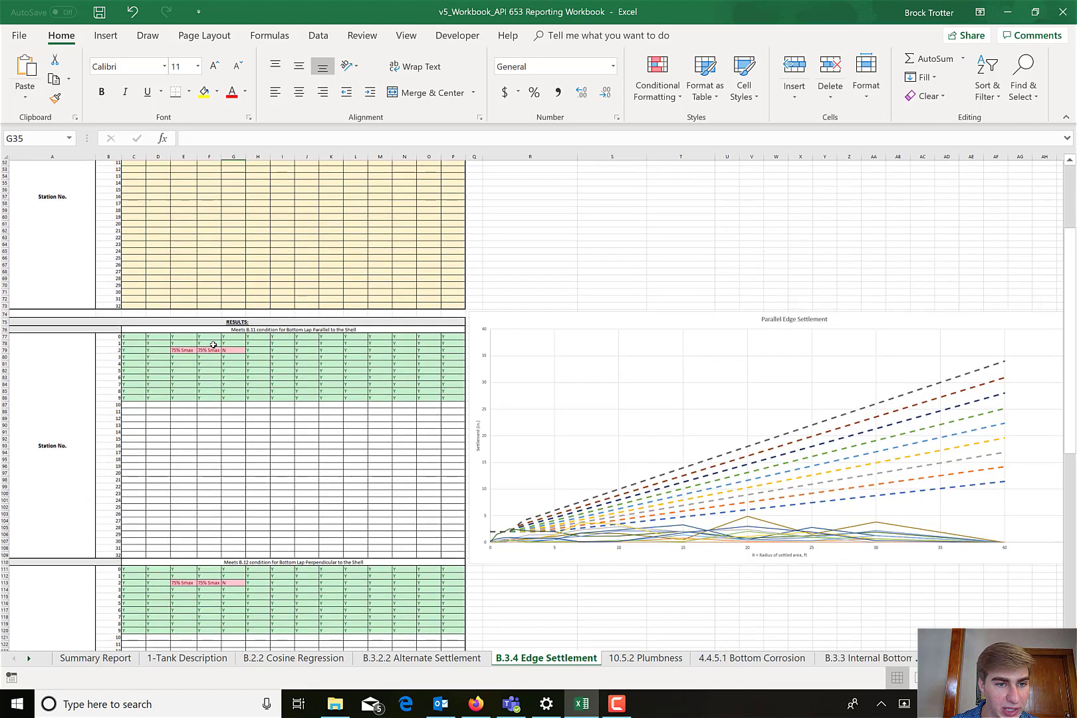
pyautogui.scroll(8, 214, 344)
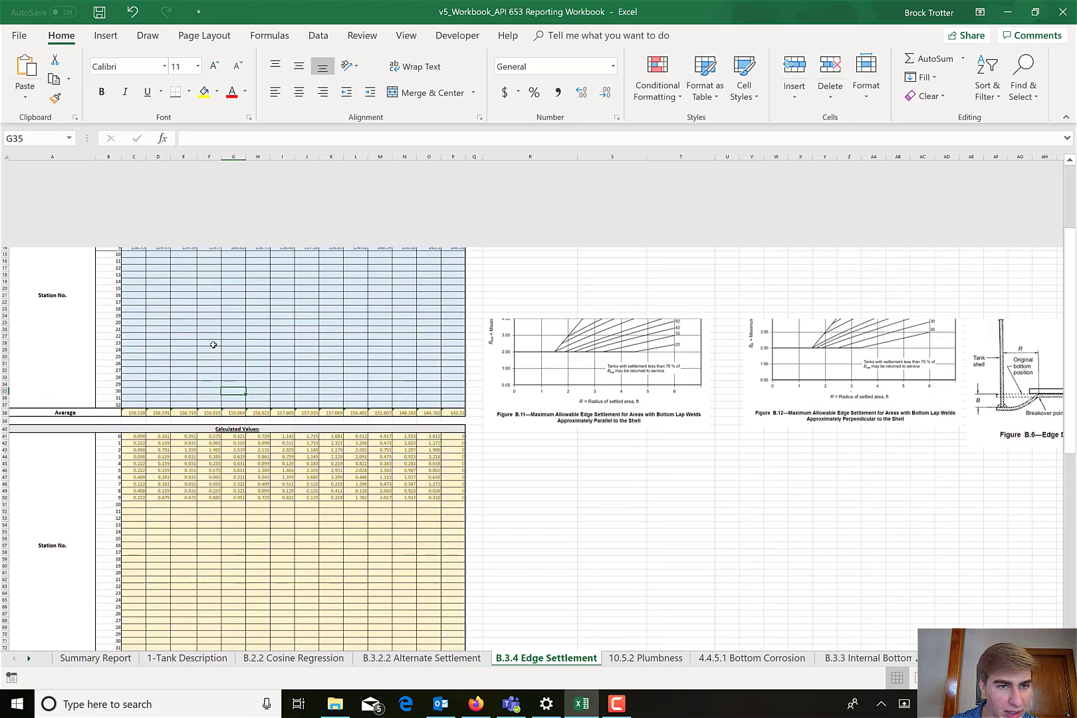
pyautogui.scroll(1, 226, 303)
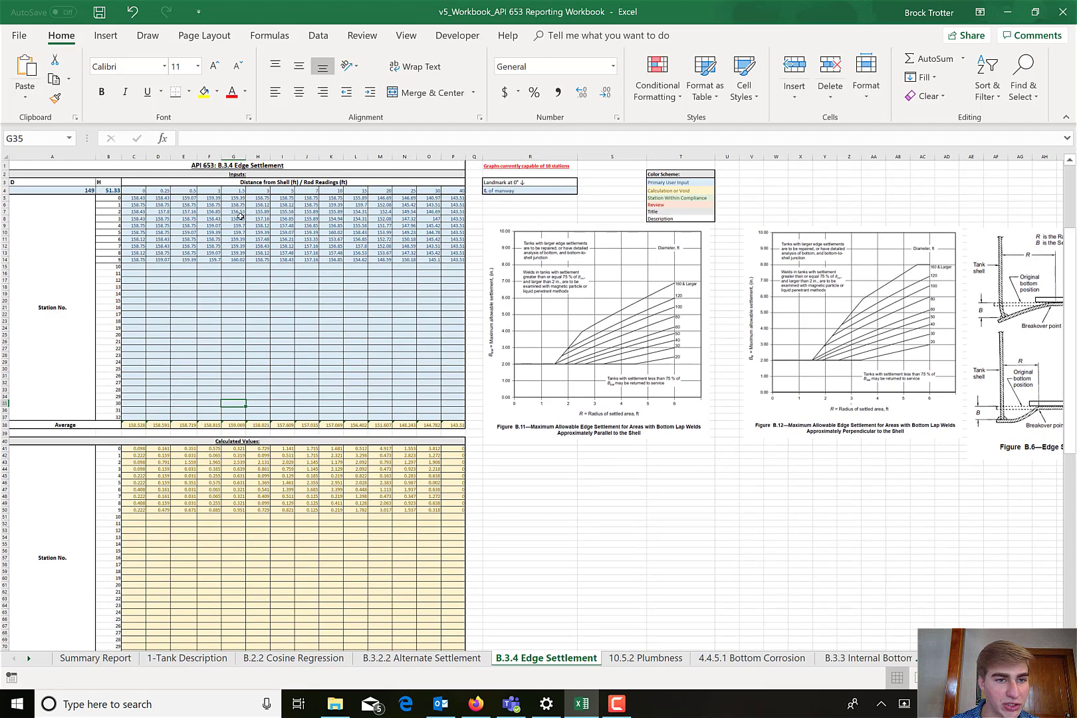
# Glance at the 10.5.2 Plumbness sheet, return, and select the Parallel Edge Settlement chart.
pyautogui.click(647, 658)
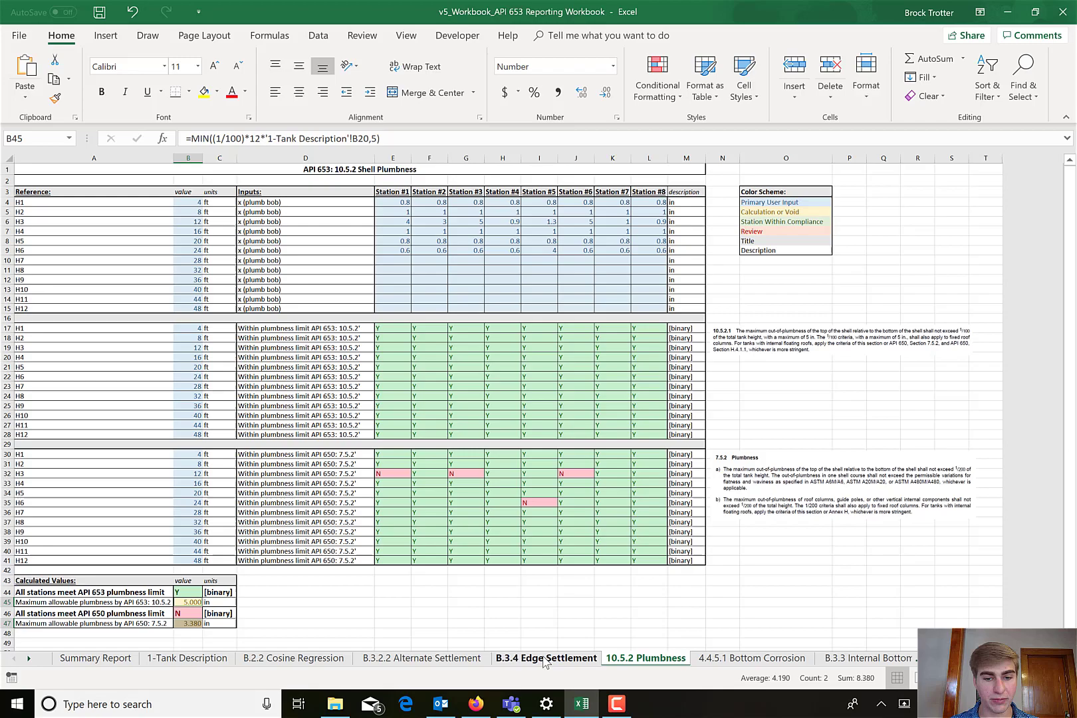
pyautogui.click(546, 658)
pyautogui.scroll(-10, 580, 440)
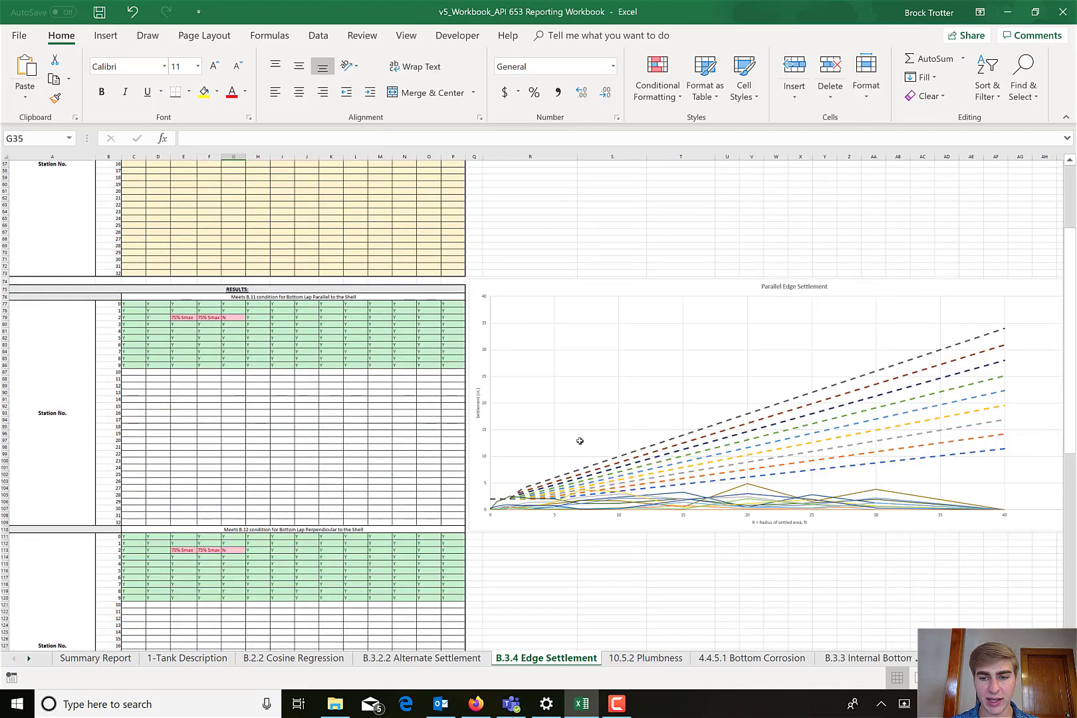
pyautogui.scroll(-5, 580, 441)
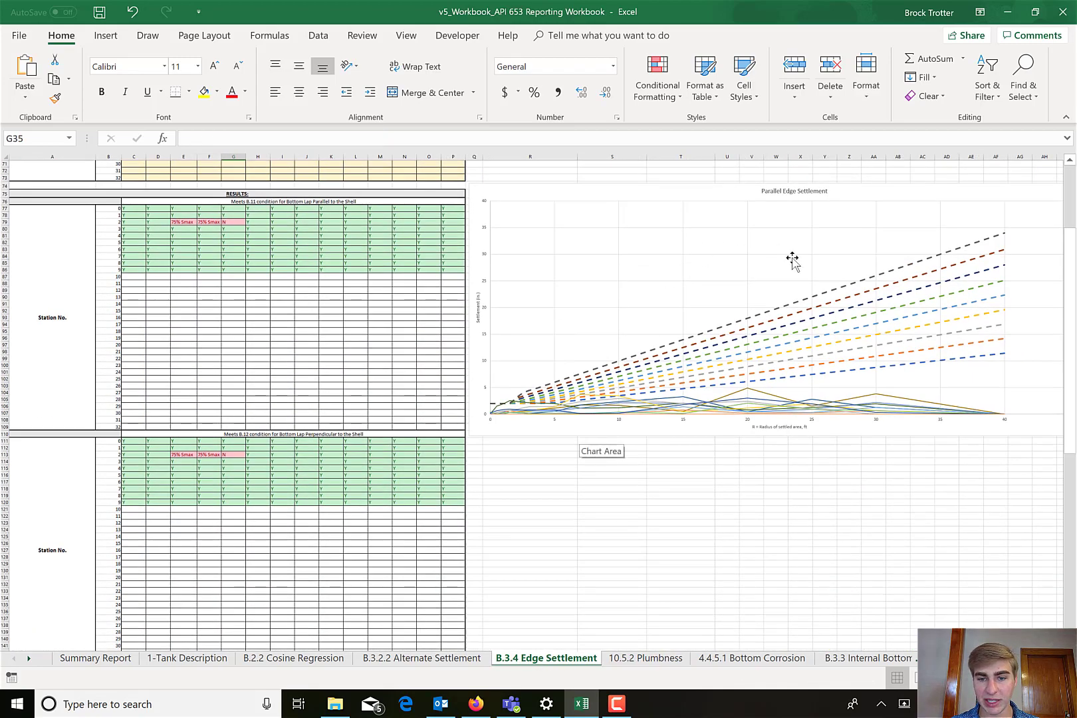
pyautogui.scroll(-12, 792, 259)
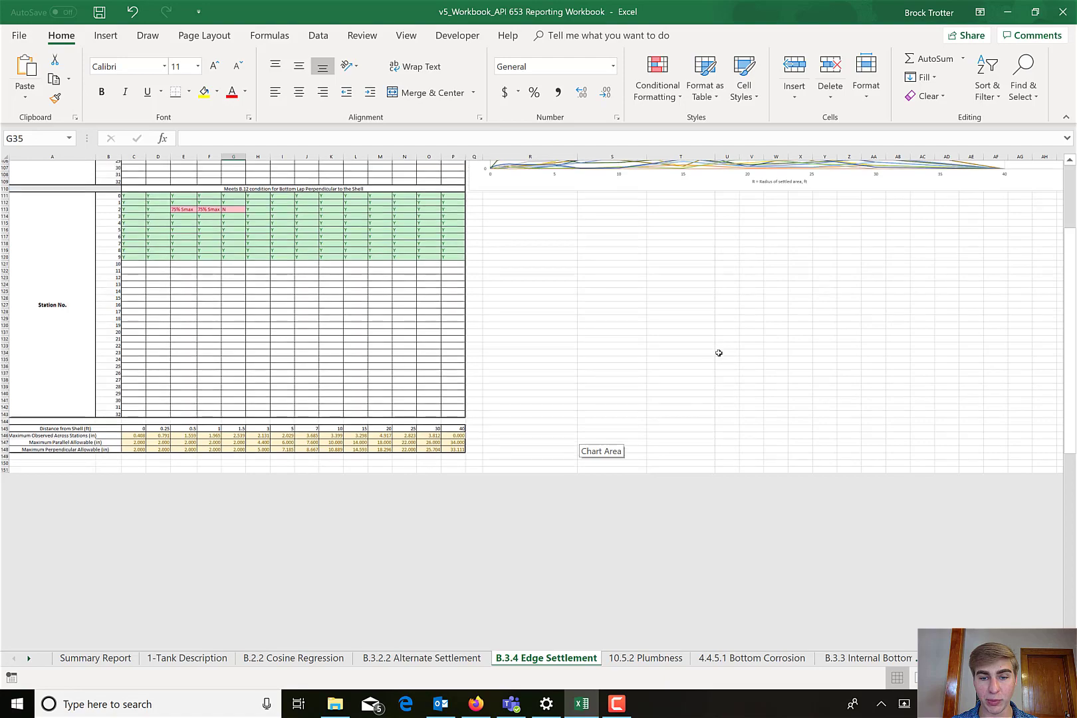
pyautogui.scroll(16, 719, 353)
pyautogui.click(718, 352)
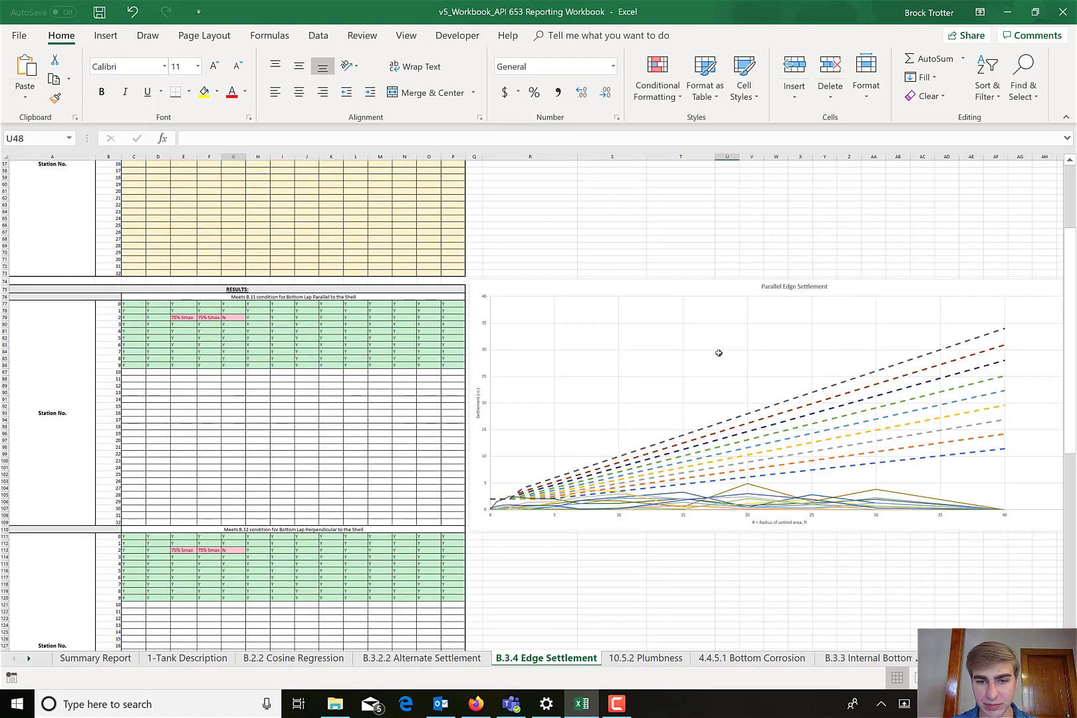
pyautogui.click(656, 362)
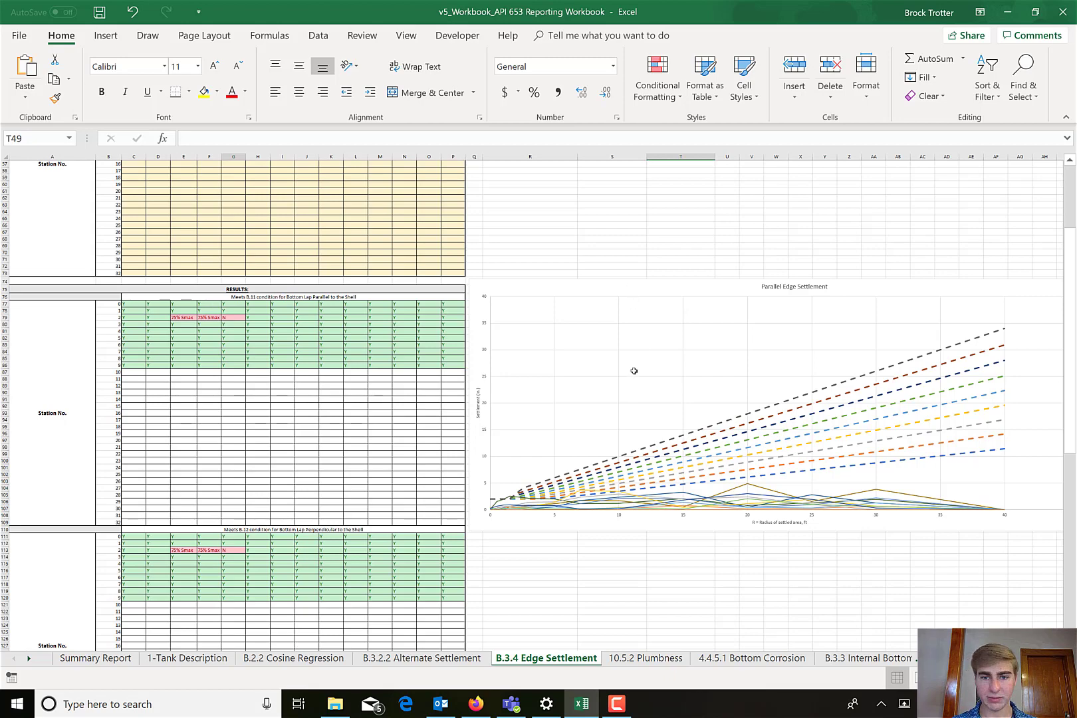
pyautogui.click(633, 370)
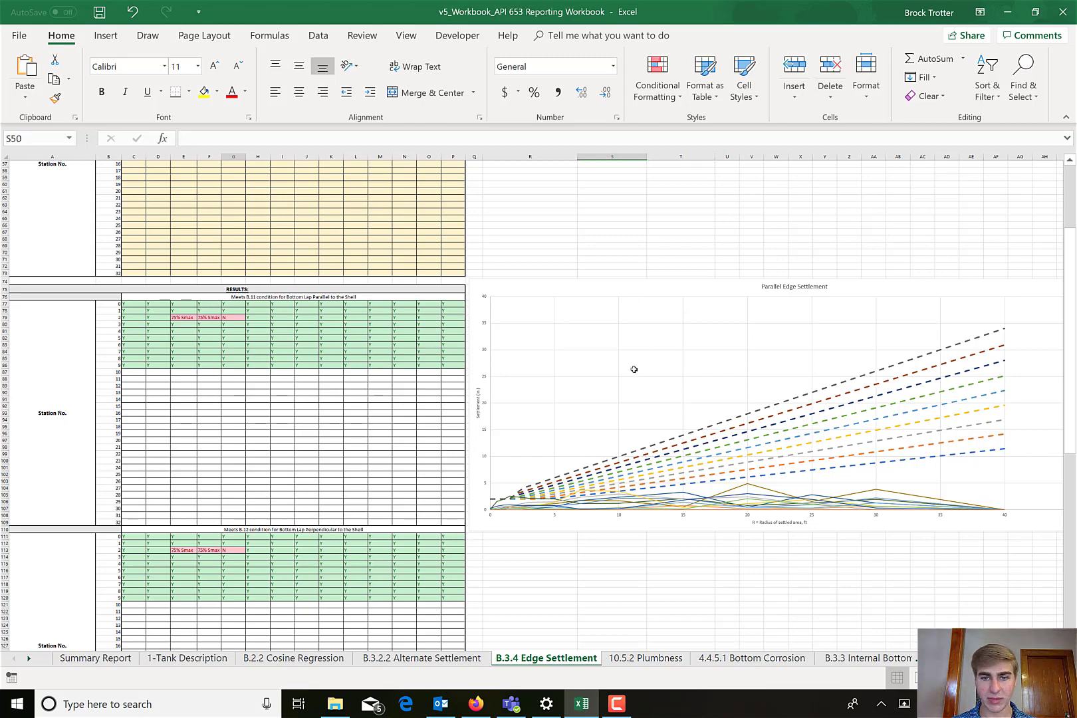
pyautogui.click(617, 661)
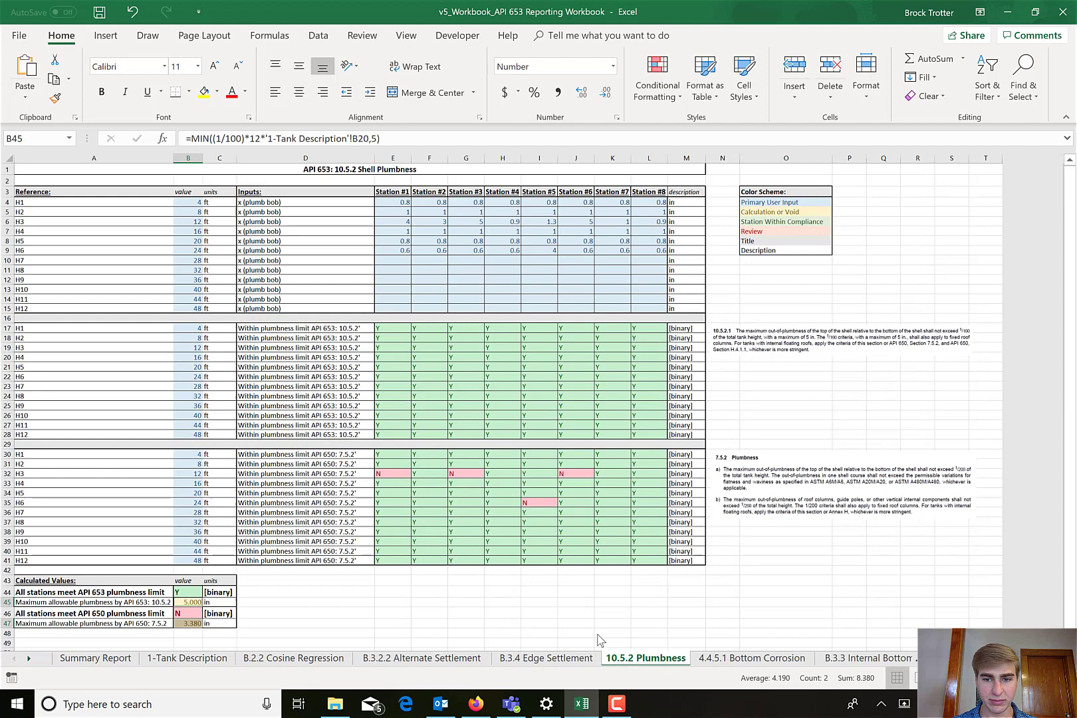
pyautogui.click(176, 223)
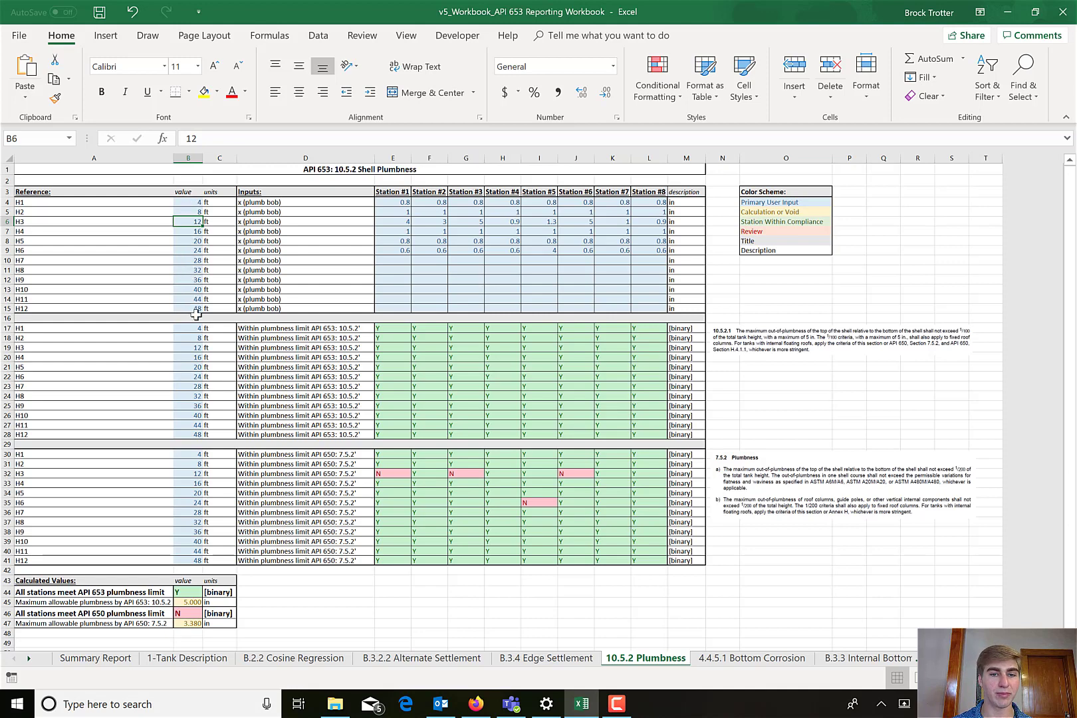
pyautogui.click(405, 221)
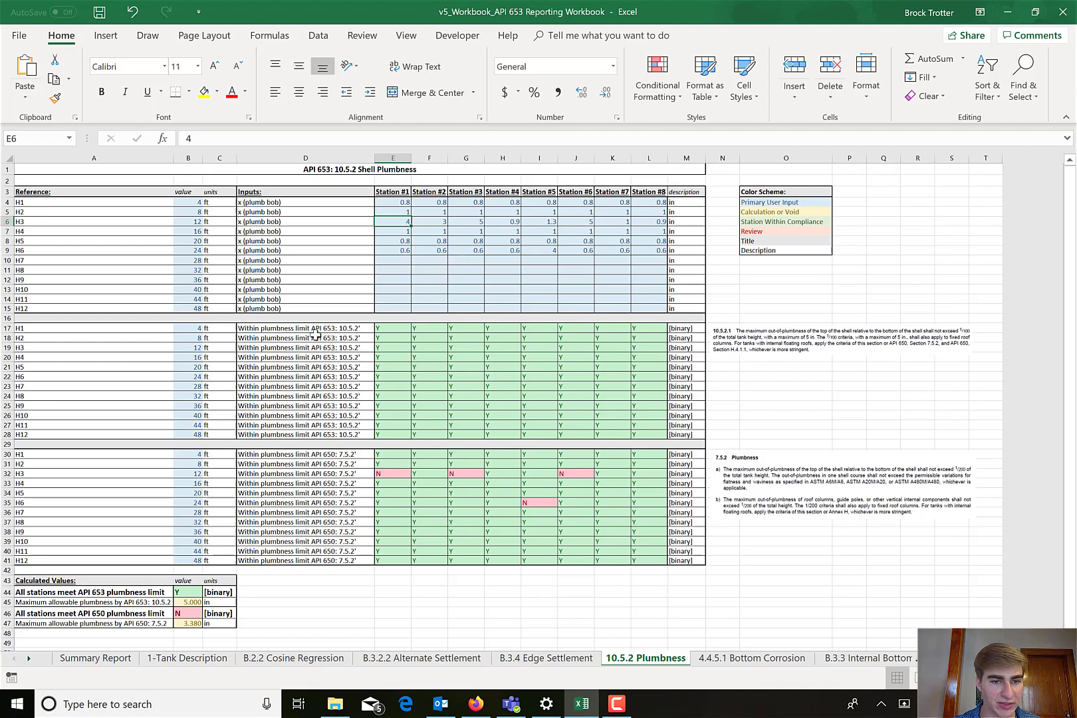
pyautogui.moveTo(316, 329); pyautogui.dragTo(309, 426)
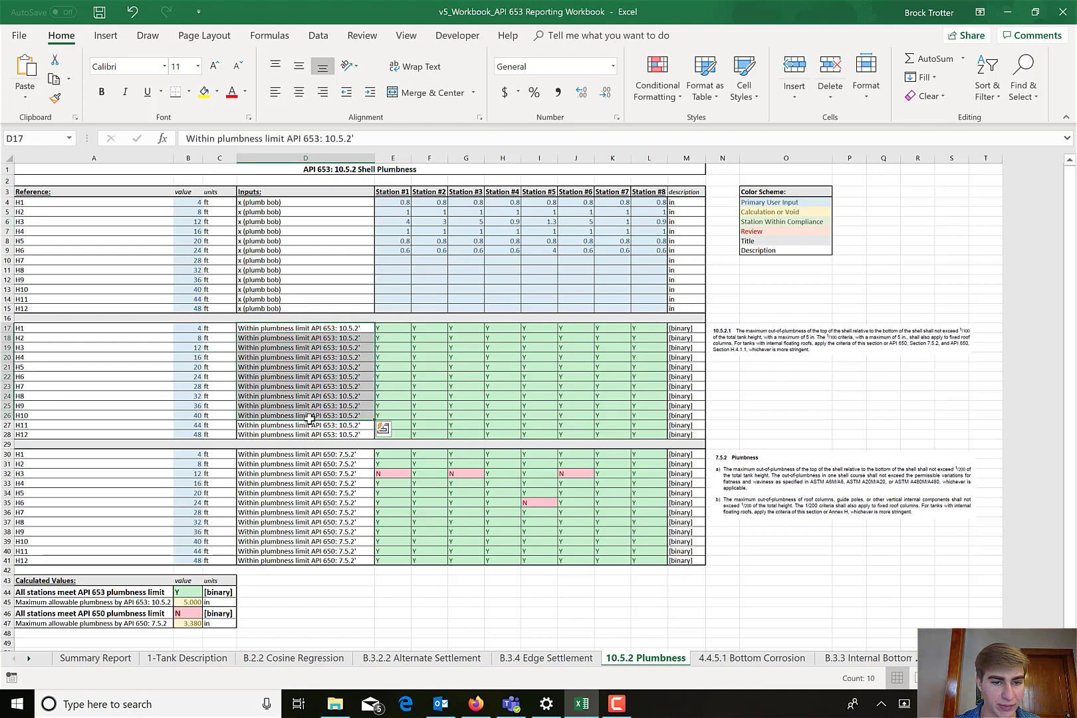
pyautogui.click(310, 464)
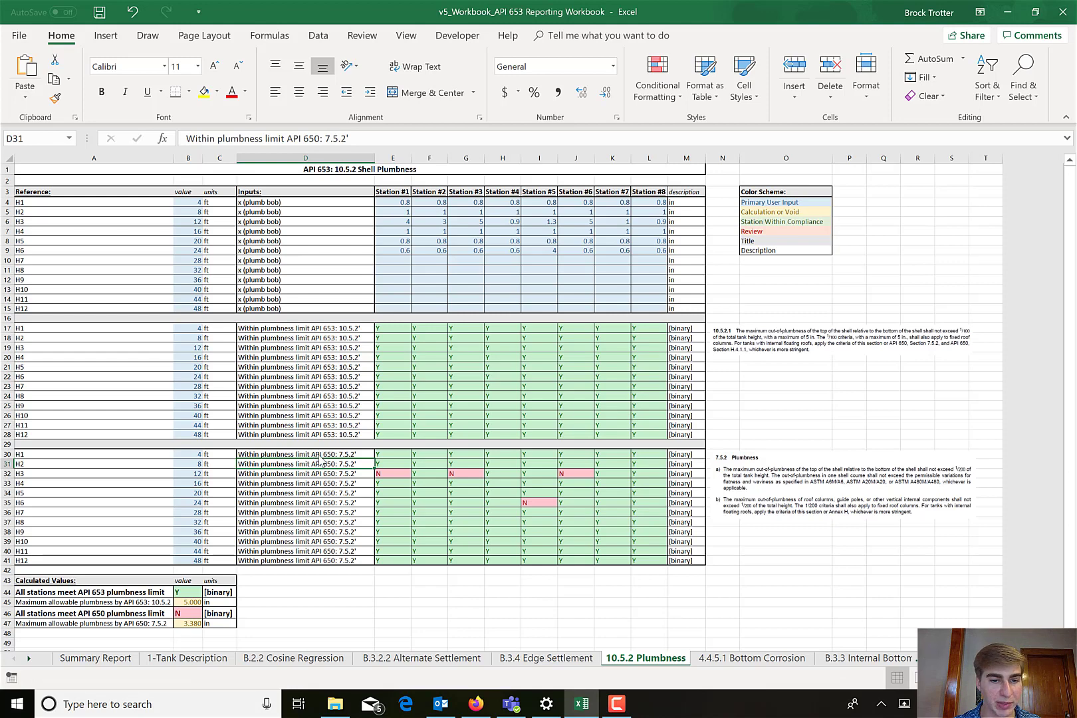
pyautogui.click(336, 456)
pyautogui.moveTo(374, 458); pyautogui.dragTo(375, 554)
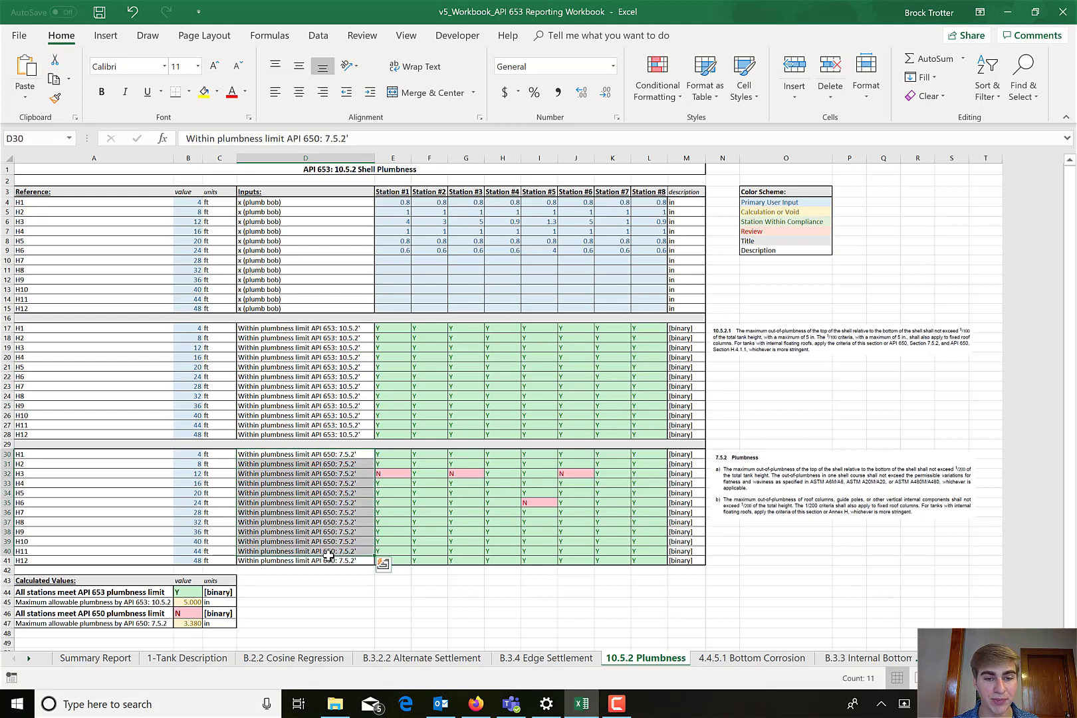
pyautogui.click(405, 473)
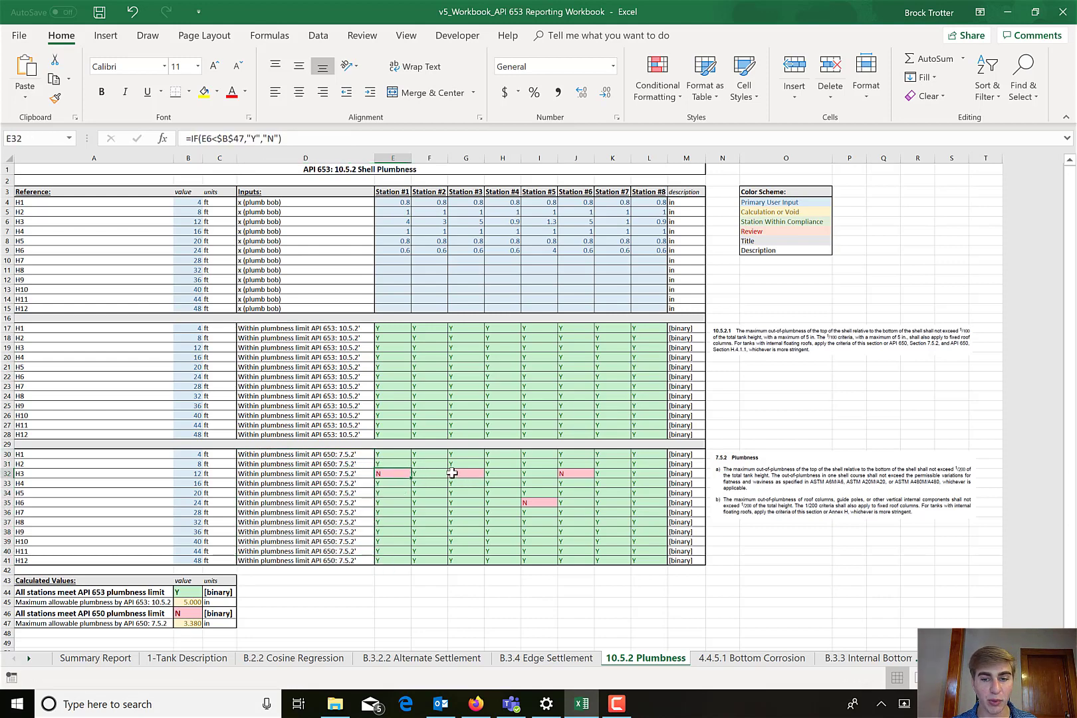
pyautogui.click(488, 474)
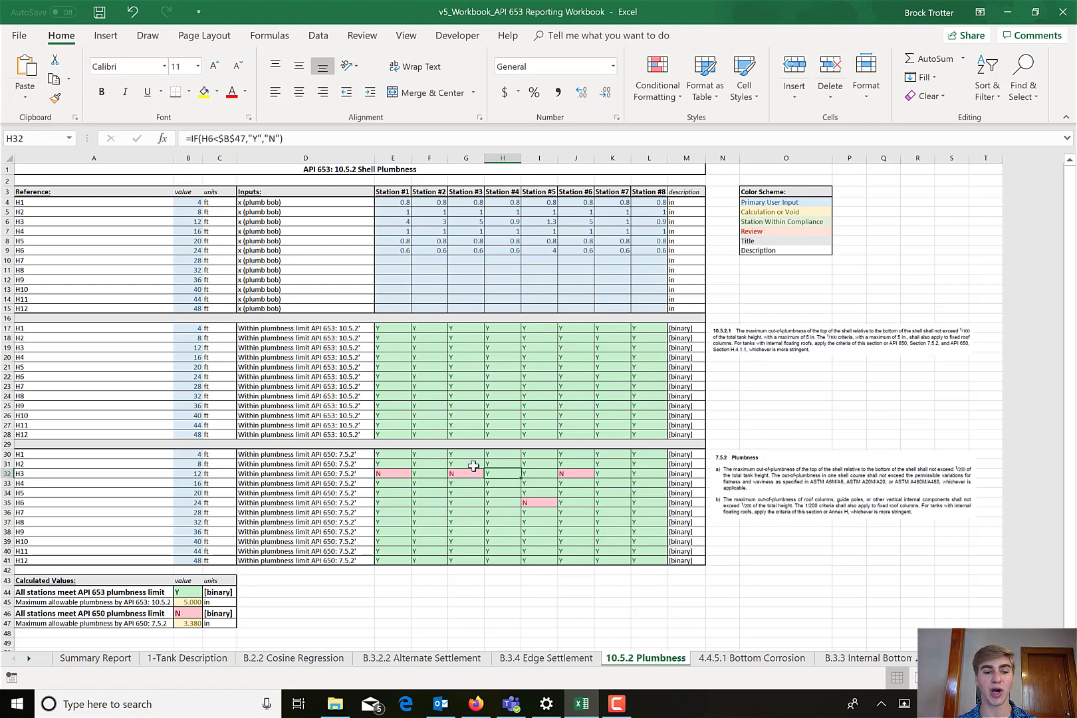
# Open the 4.4.5.1 Bottom Corrosion sheet and review its calculated corrosion values and value heading.
pyautogui.click(711, 659)
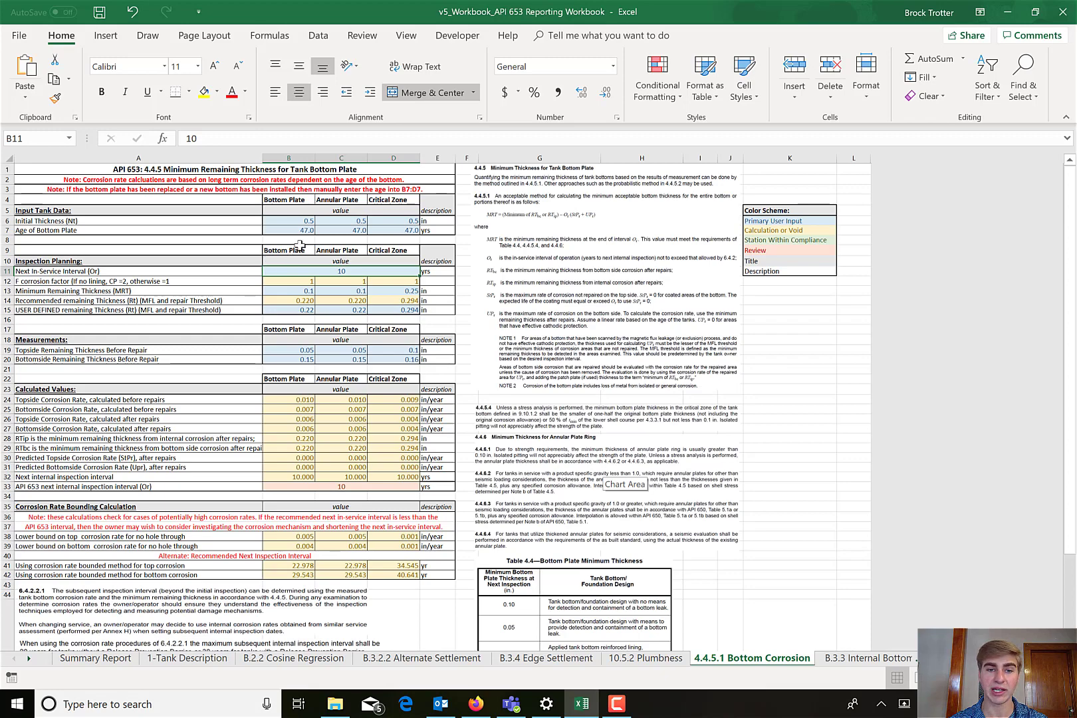
pyautogui.scroll(-2, 332, 319)
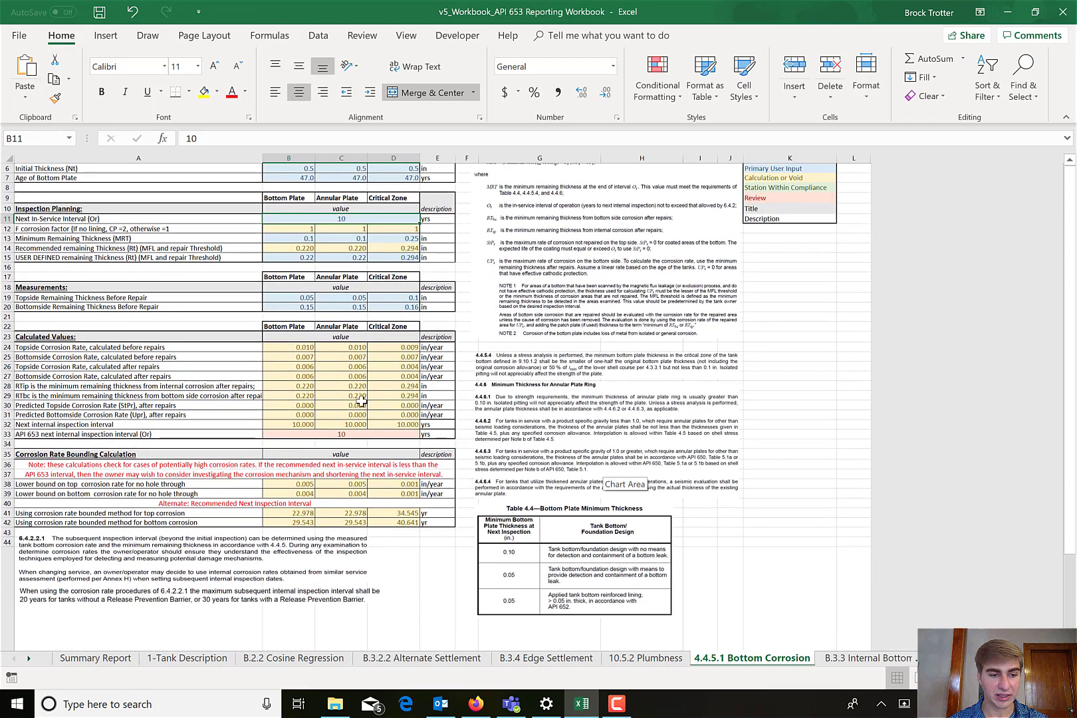
pyautogui.scroll(-2, 359, 398)
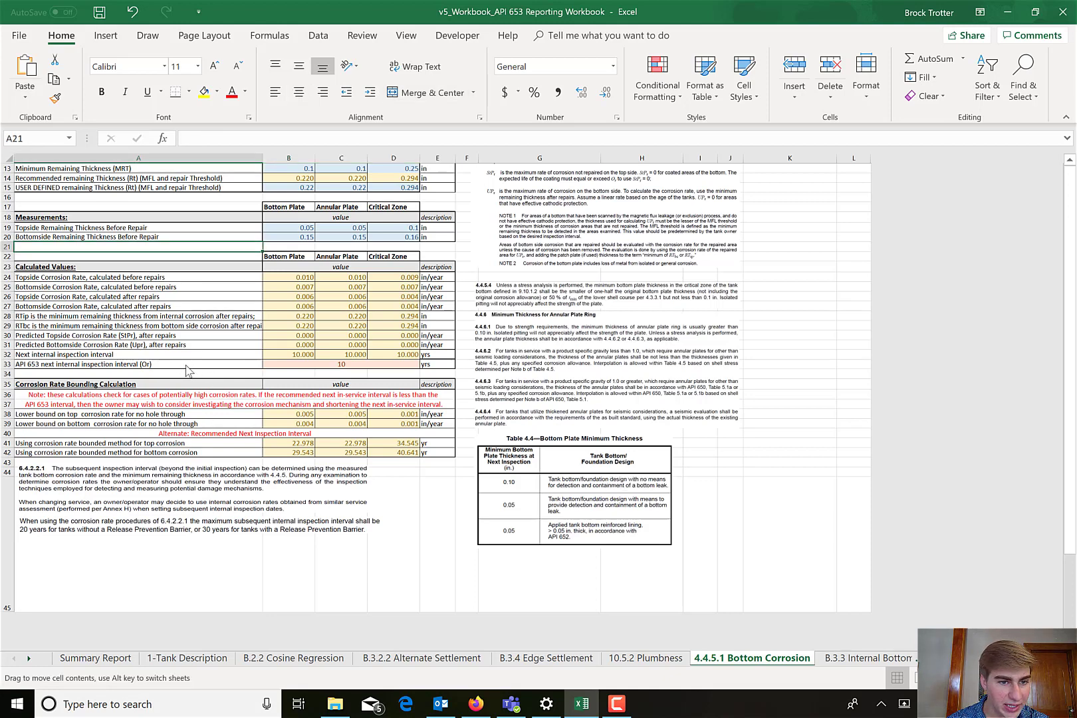
pyautogui.press('Right')
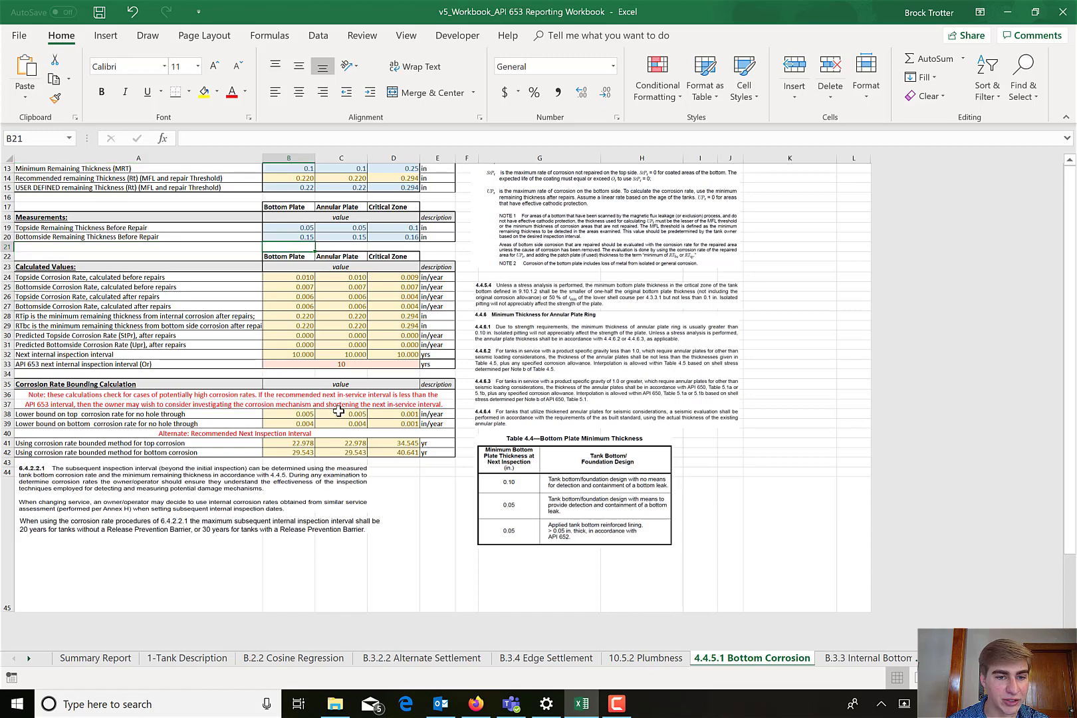
pyautogui.scroll(4, 338, 411)
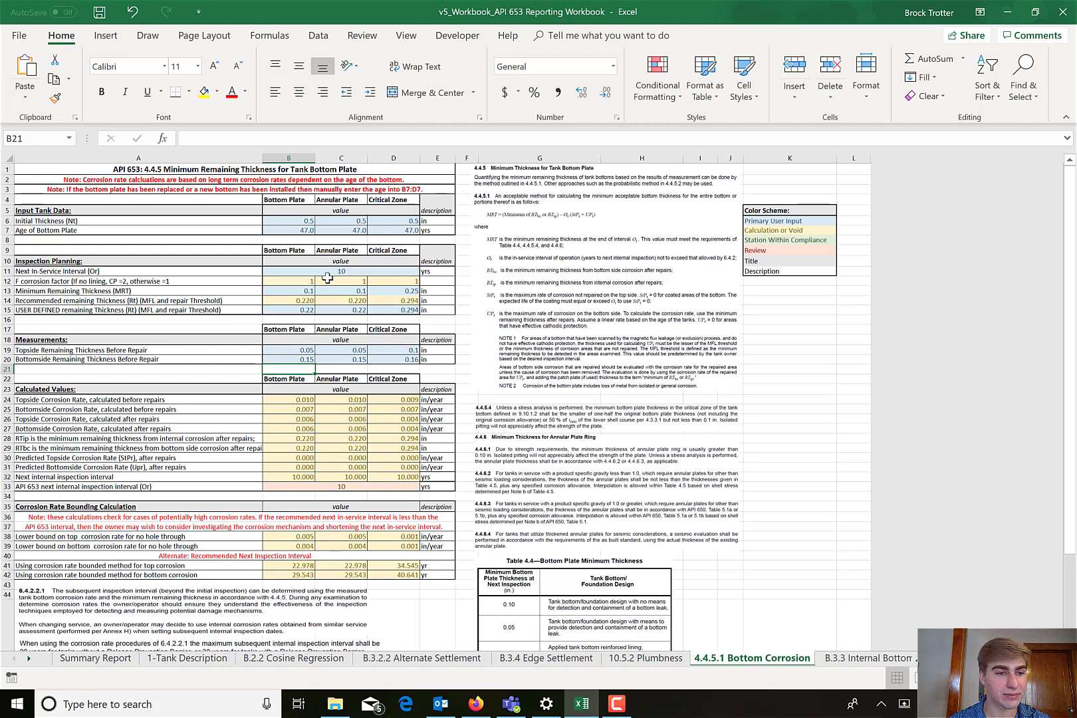
pyautogui.click(298, 391)
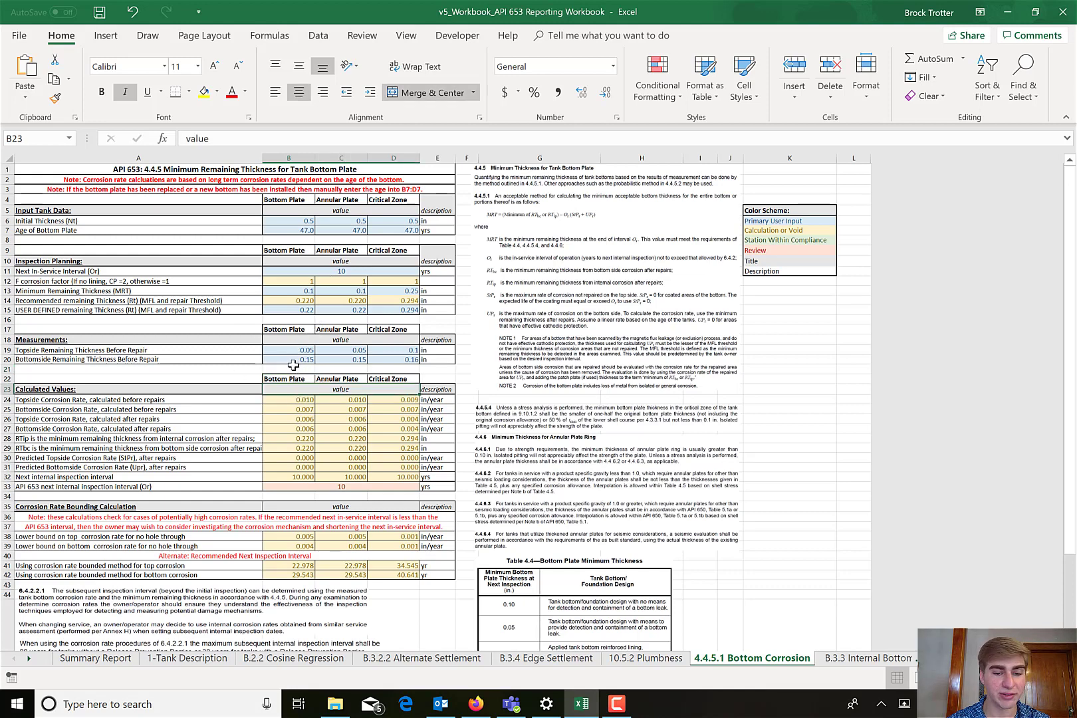
# Open B.3.3 Internal Bottom Bulges and select its reference text and bulge limits figure.
pyautogui.click(846, 658)
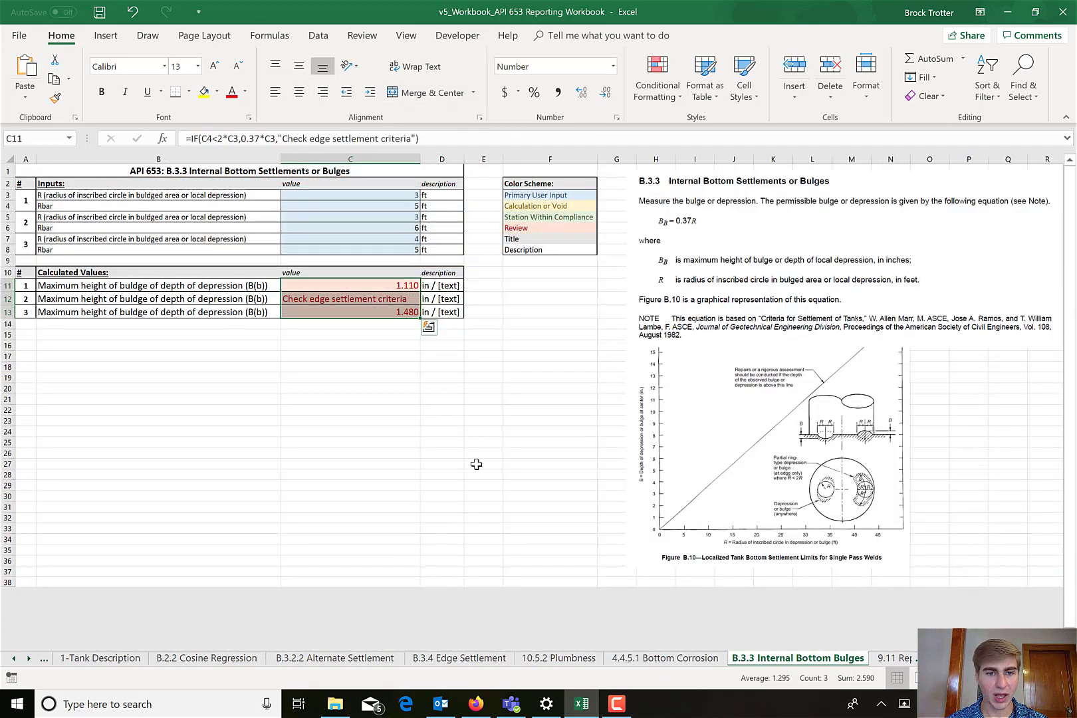
pyautogui.click(284, 411)
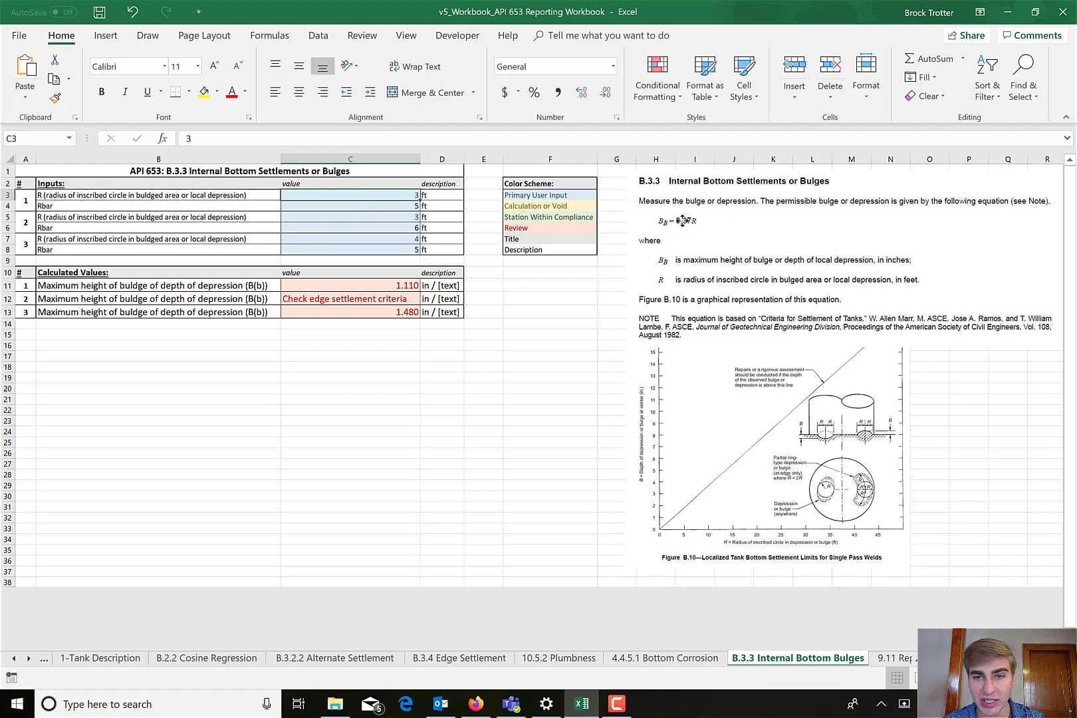
pyautogui.click(716, 224)
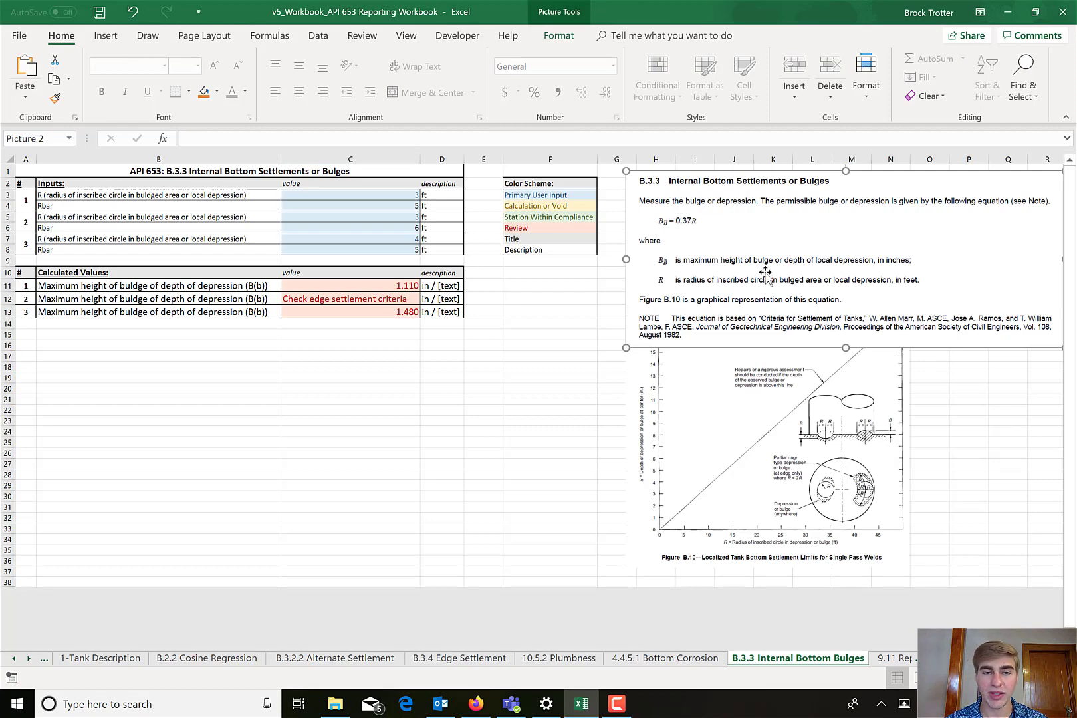
pyautogui.click(868, 499)
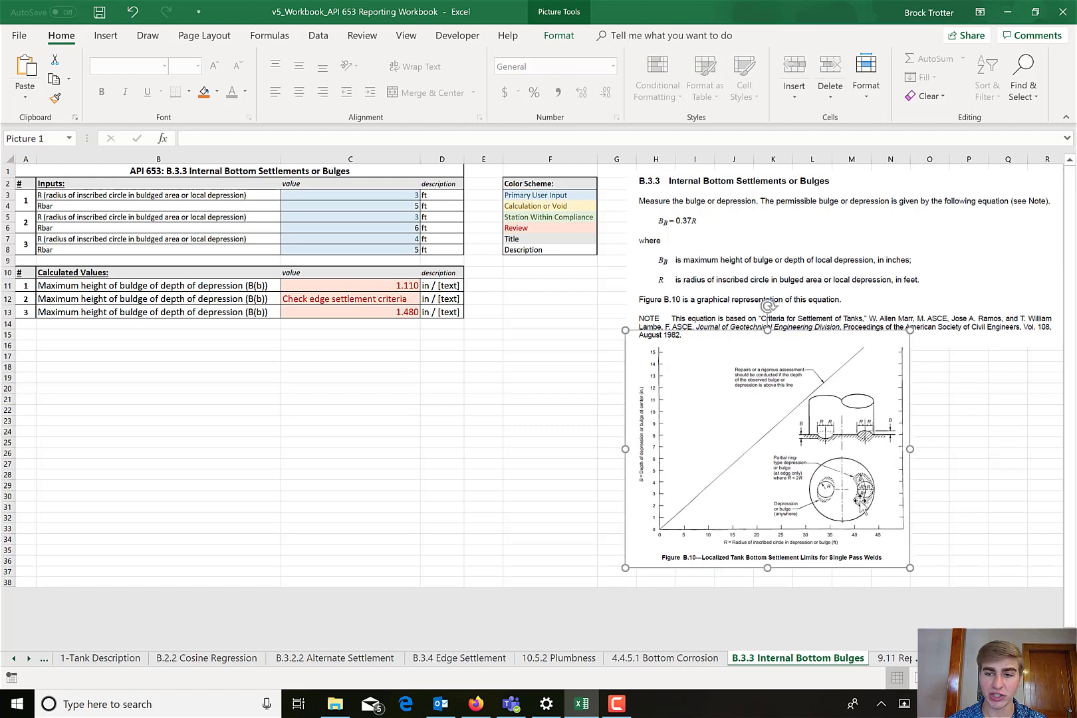
pyautogui.click(608, 367)
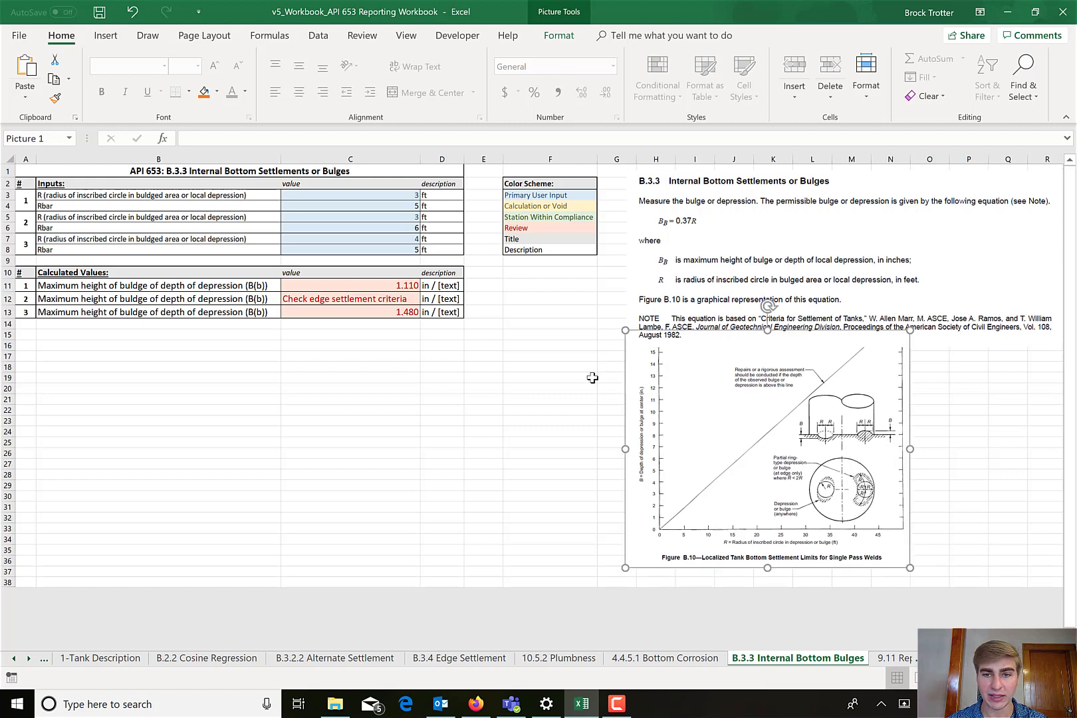
# Check the second bulge's height formula, label and radius input, then open 9.11 Repair of Fixed Roofs.
pyautogui.click(391, 300)
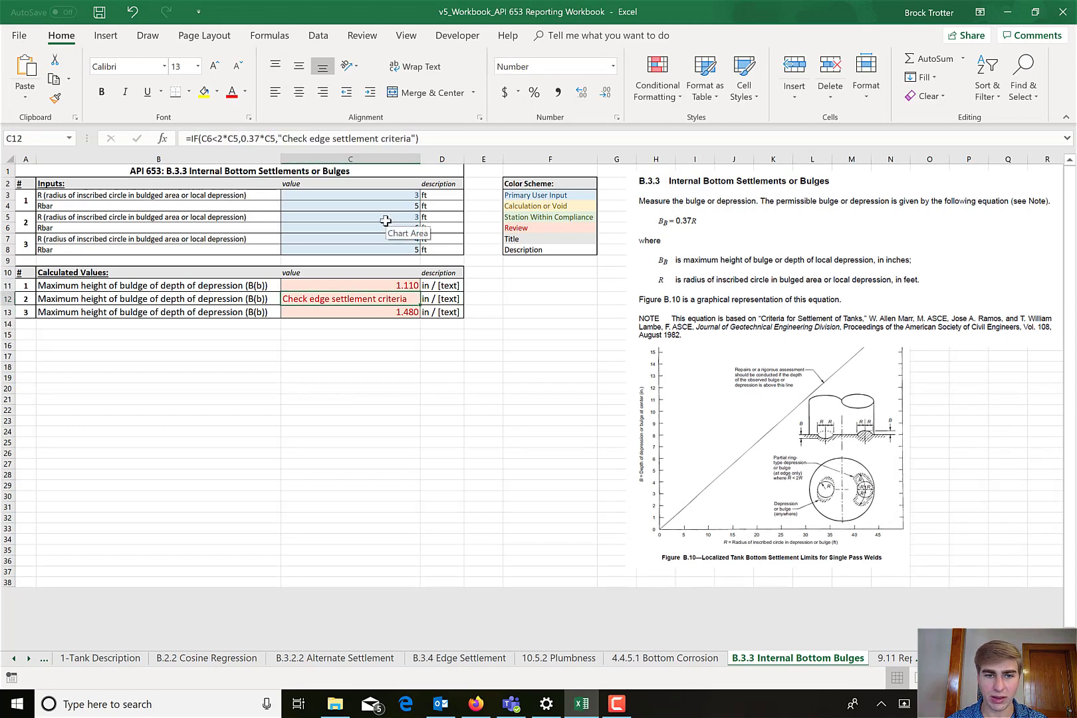
pyautogui.click(189, 299)
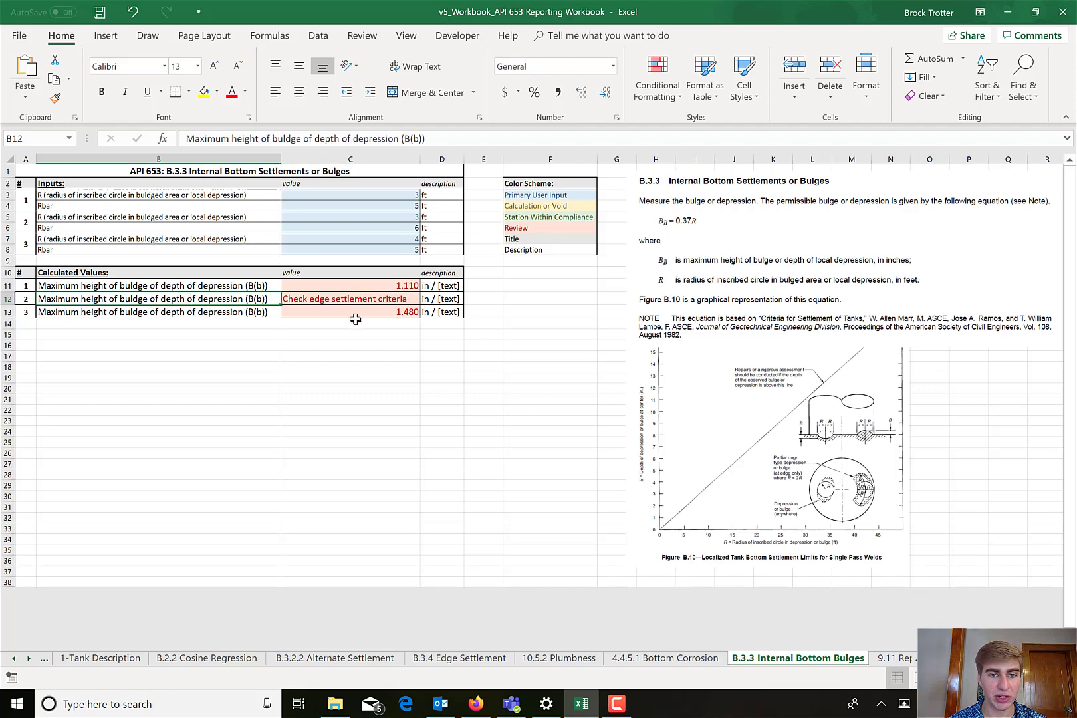
pyautogui.click(392, 214)
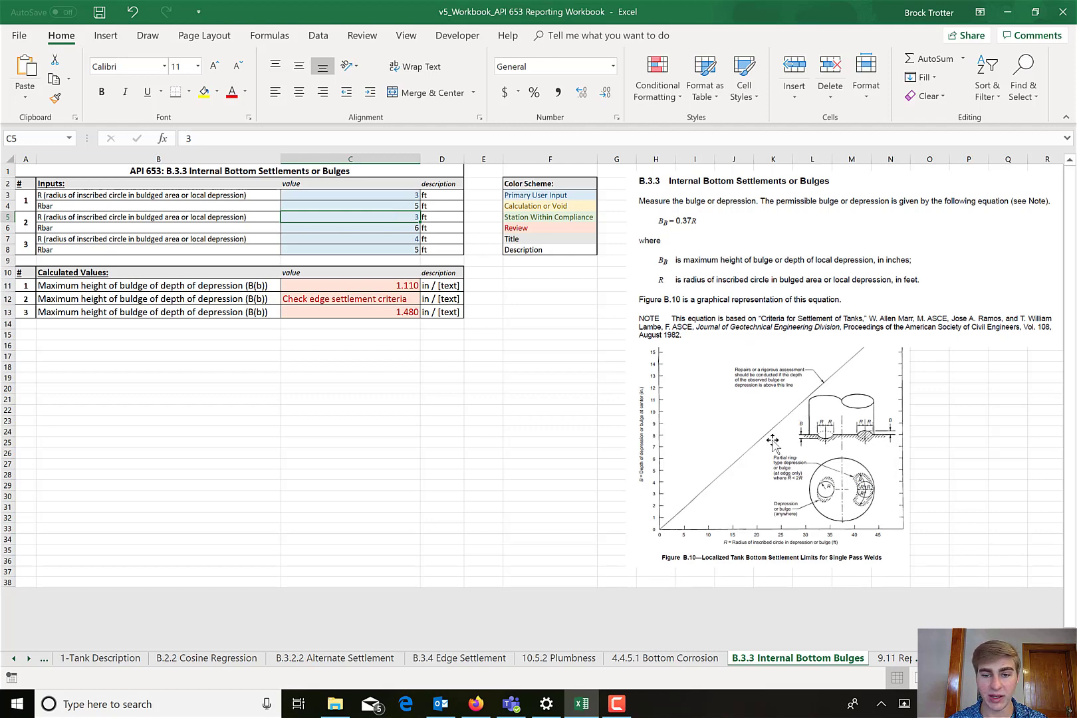
pyautogui.click(360, 301)
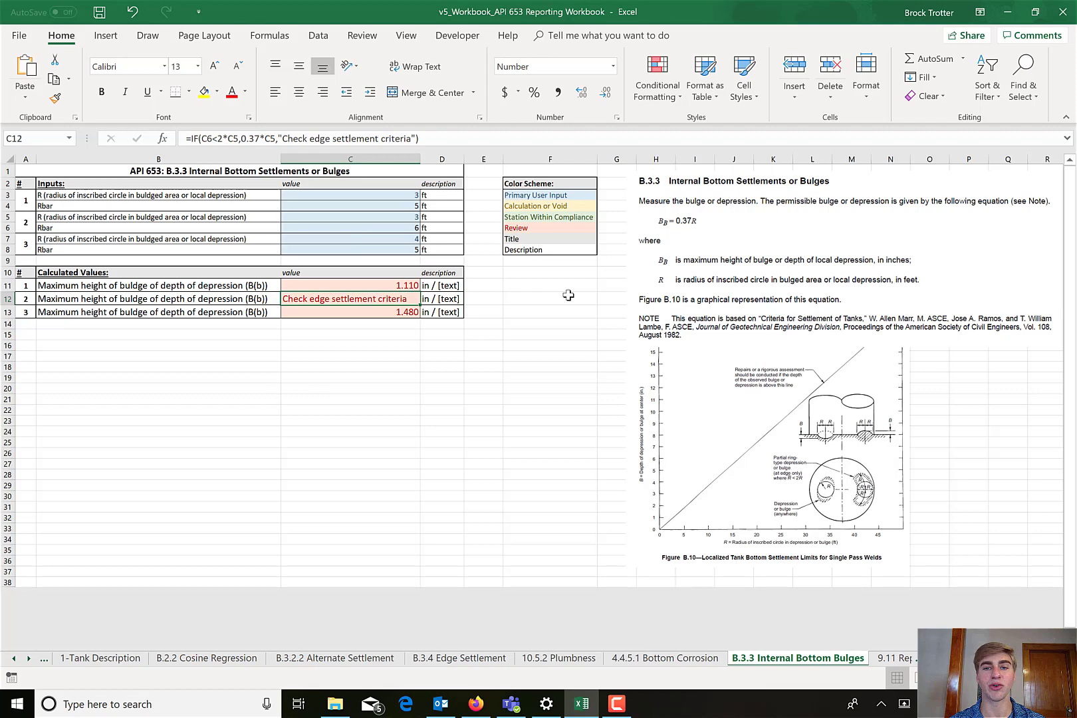
pyautogui.click(894, 658)
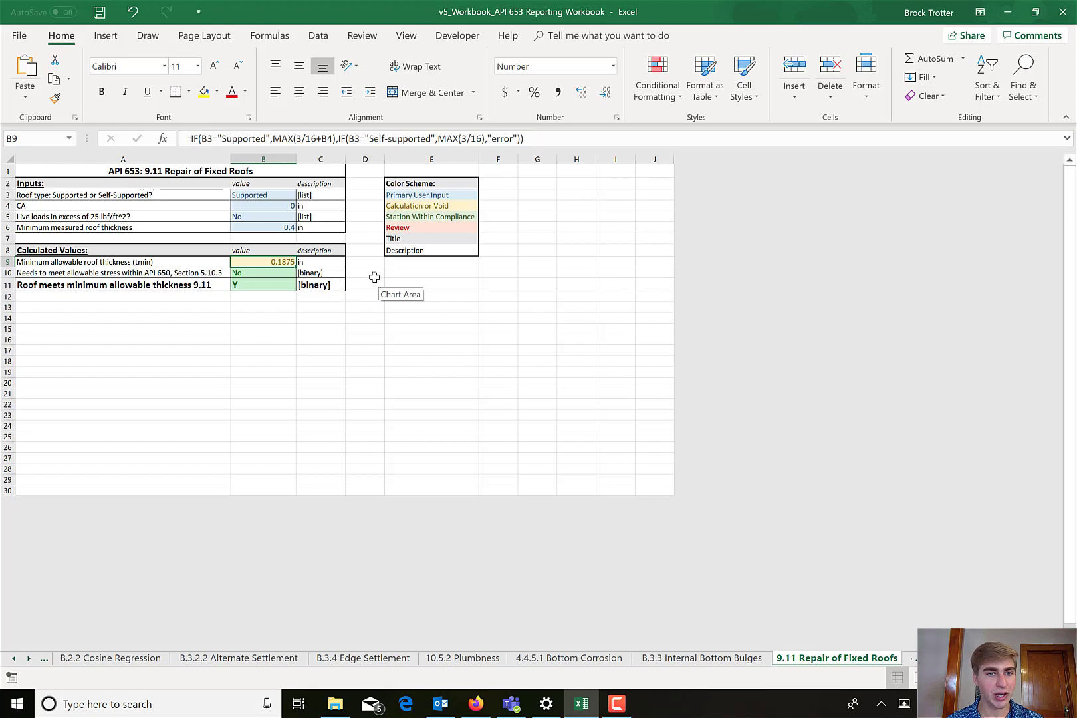
# Review the roof type, CA and minimum measured roof thickness, then switch to 4.3.3 Welded Shell t(min).
pyautogui.click(163, 197)
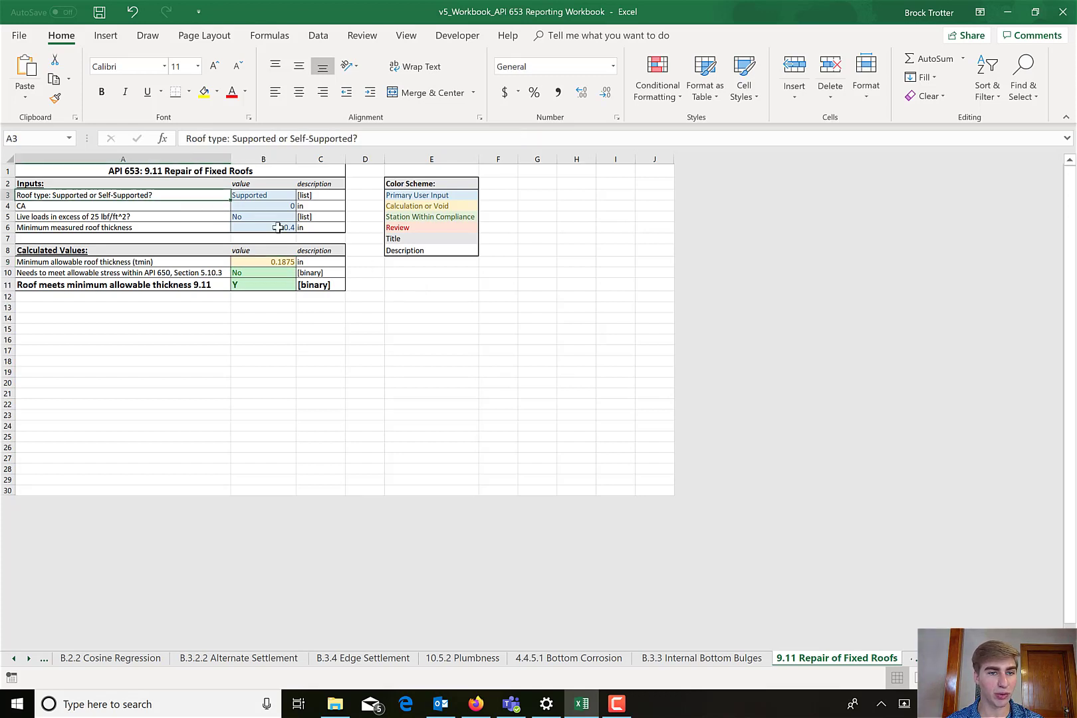
pyautogui.click(234, 206)
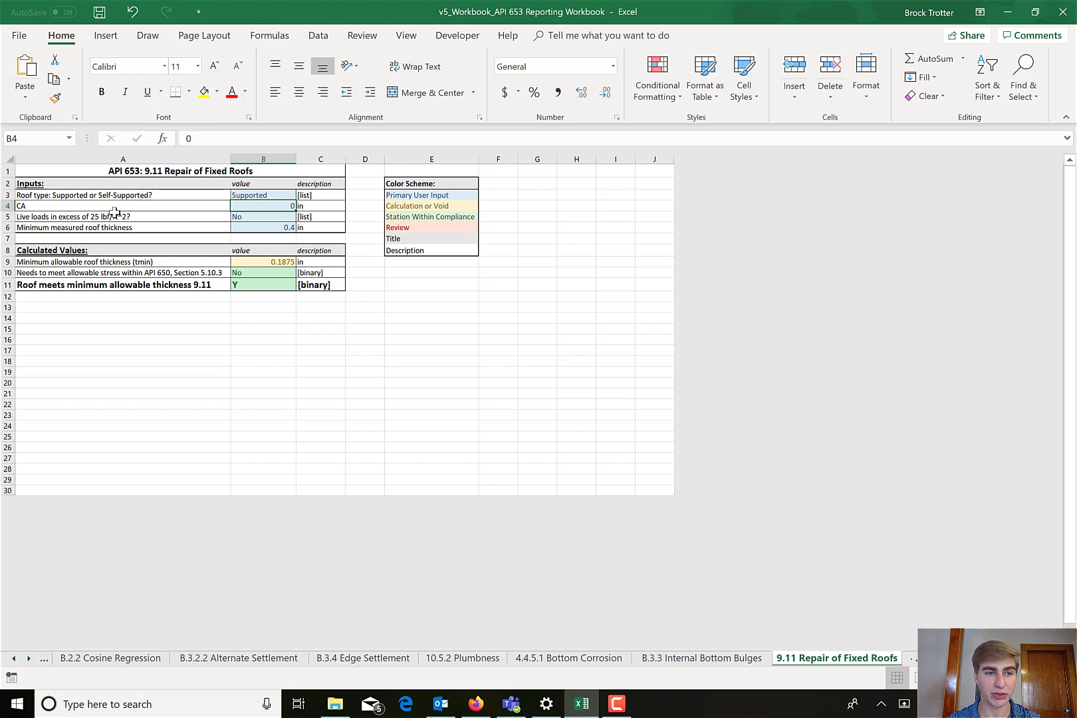
pyautogui.click(83, 230)
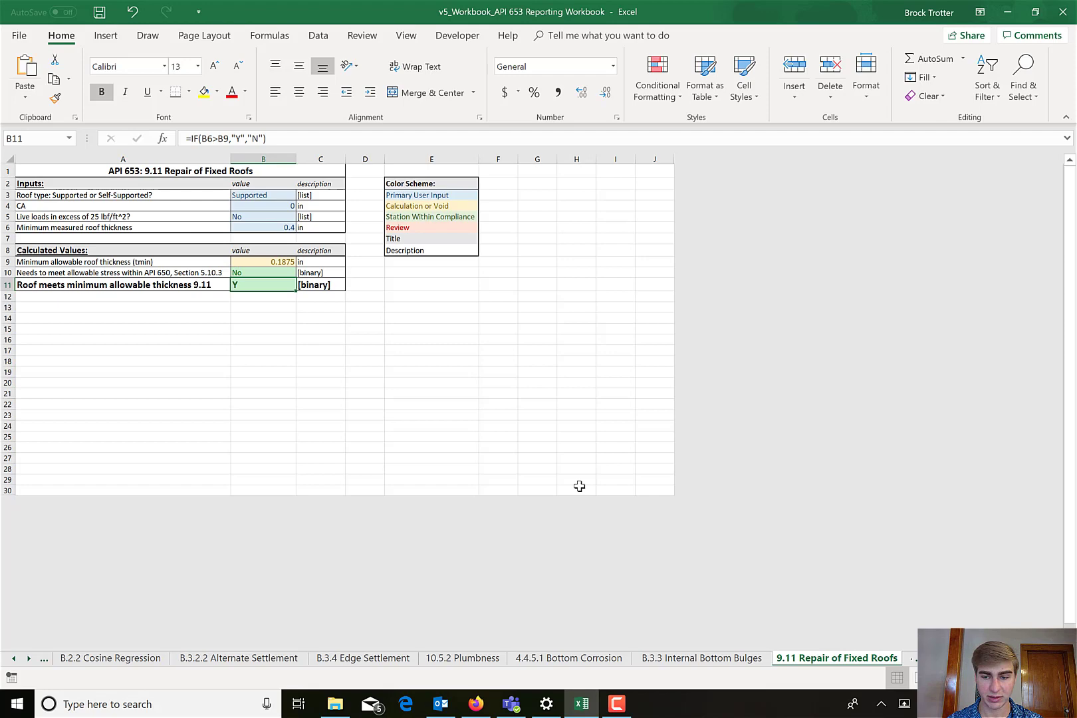
pyautogui.click(909, 658)
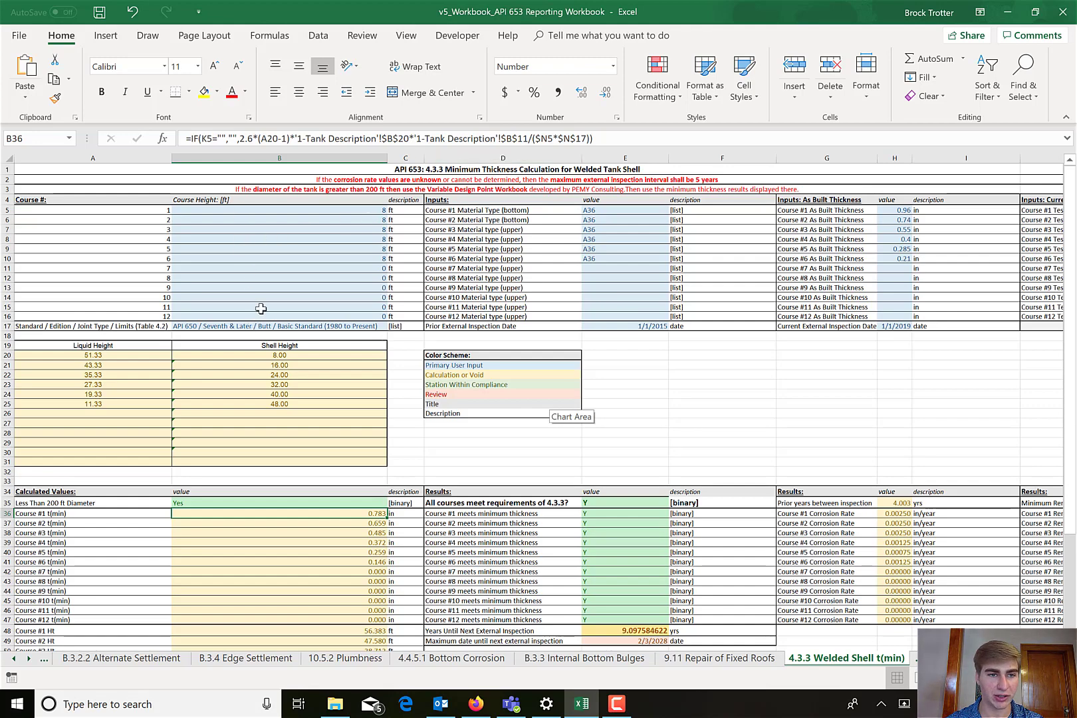
# Check the six 8 ft course heights and materials, then drop down Course #1's A36 material list.
pyautogui.moveTo(289, 211); pyautogui.dragTo(293, 260)
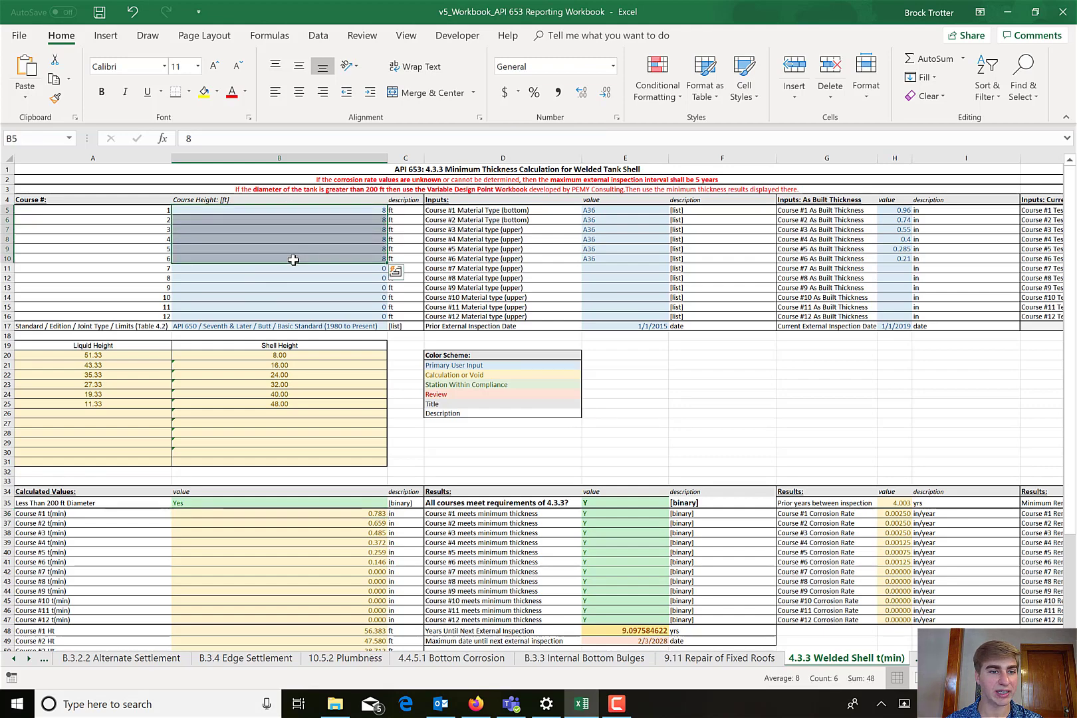
pyautogui.click(607, 263)
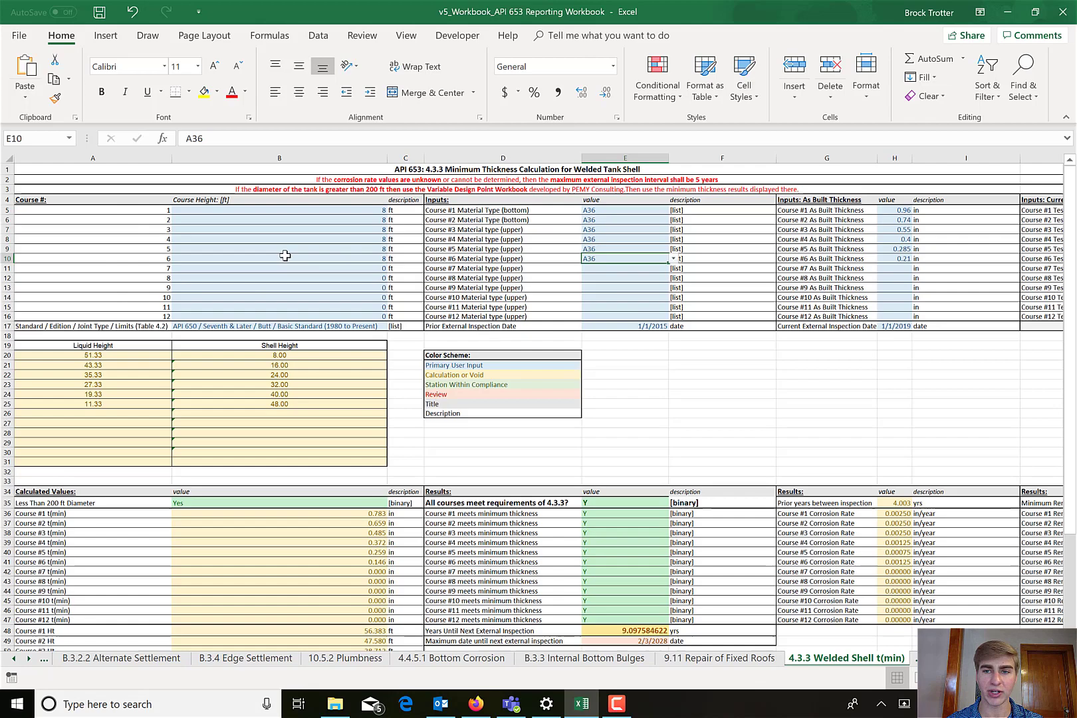
pyautogui.hscroll(3, 285, 255)
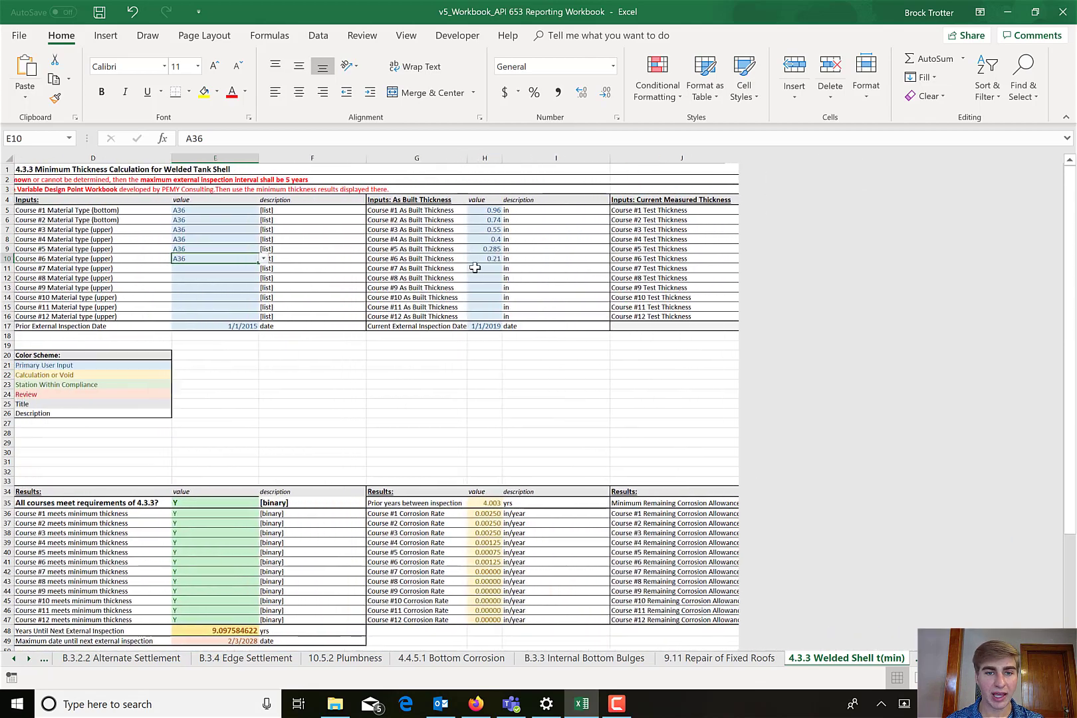
pyautogui.press('Left')
pyautogui.hscroll(3, 512, 254)
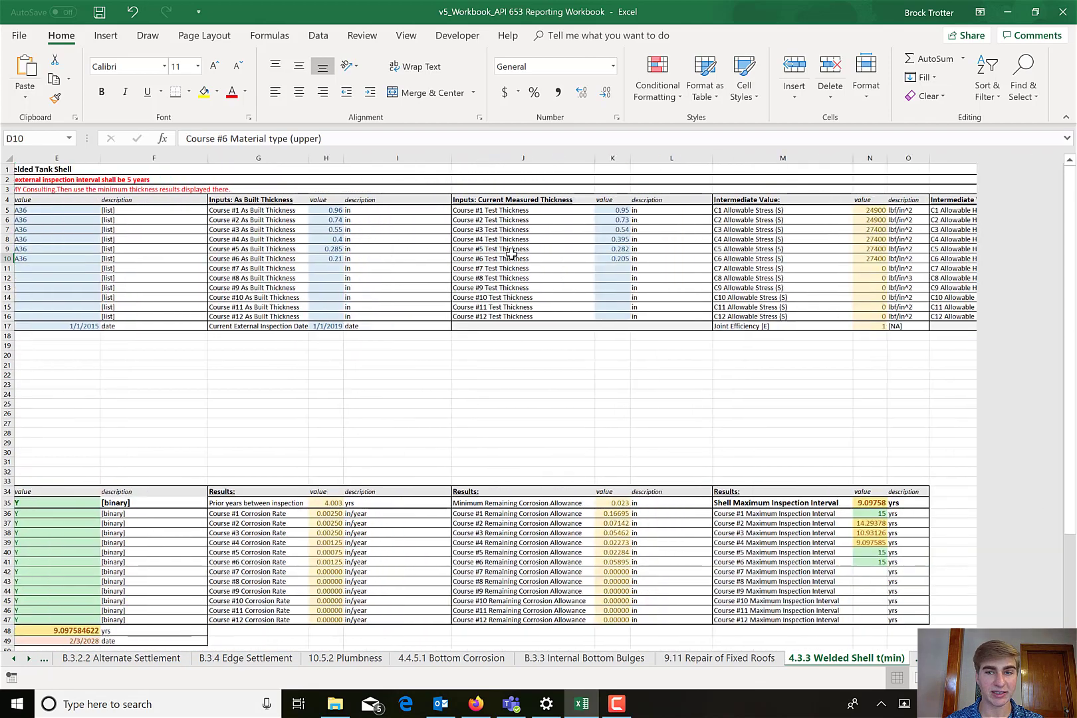
pyautogui.press('Left')
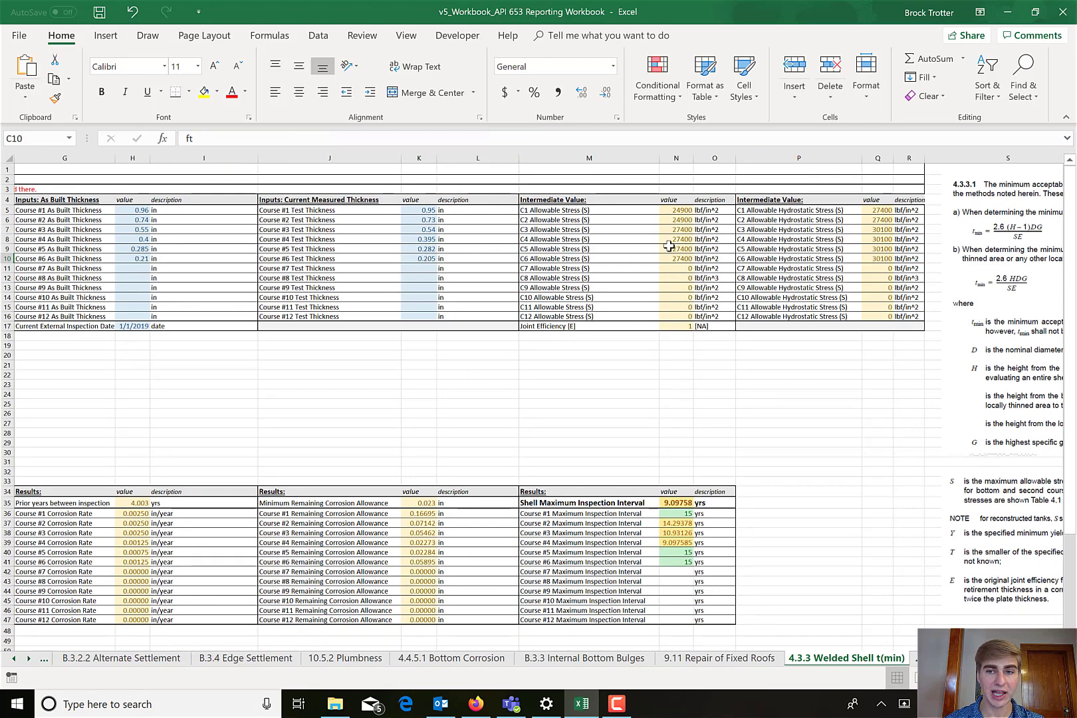
pyautogui.hscroll(-5, 720, 254)
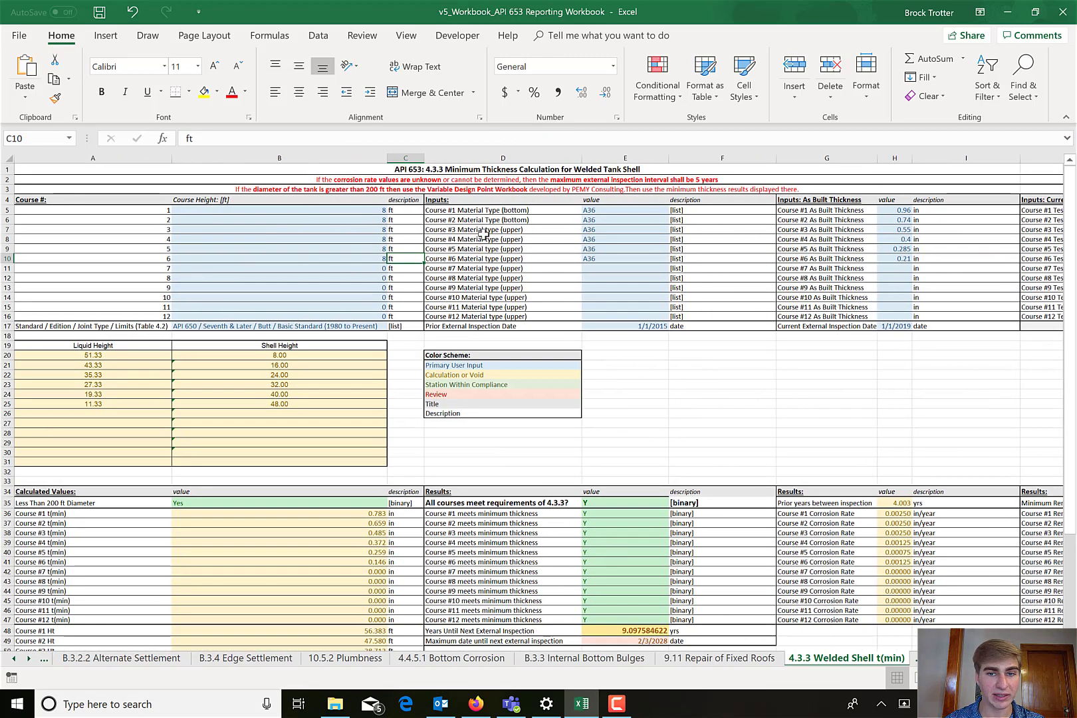
pyautogui.click(623, 210)
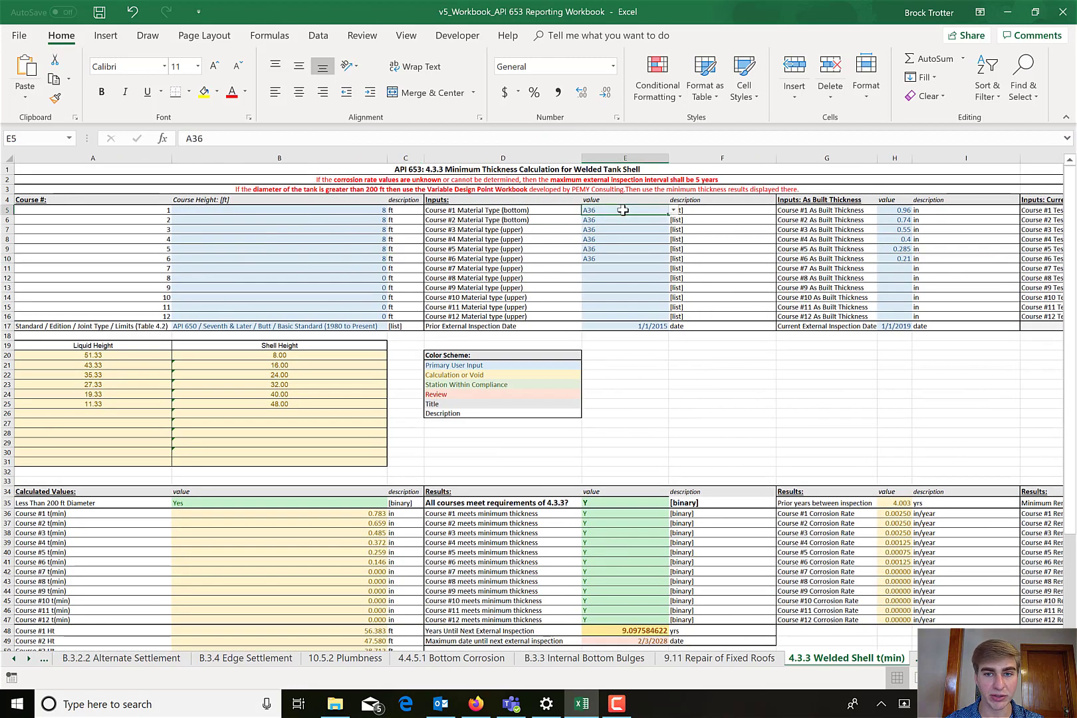
pyautogui.click(673, 212)
# Scroll the material grade list and close it without choosing, then scroll right to the stress columns.
pyautogui.press('Down')
pyautogui.press('Down')
pyautogui.press('Down')
pyautogui.press('Down')
pyautogui.press('Down')
pyautogui.press('Down')
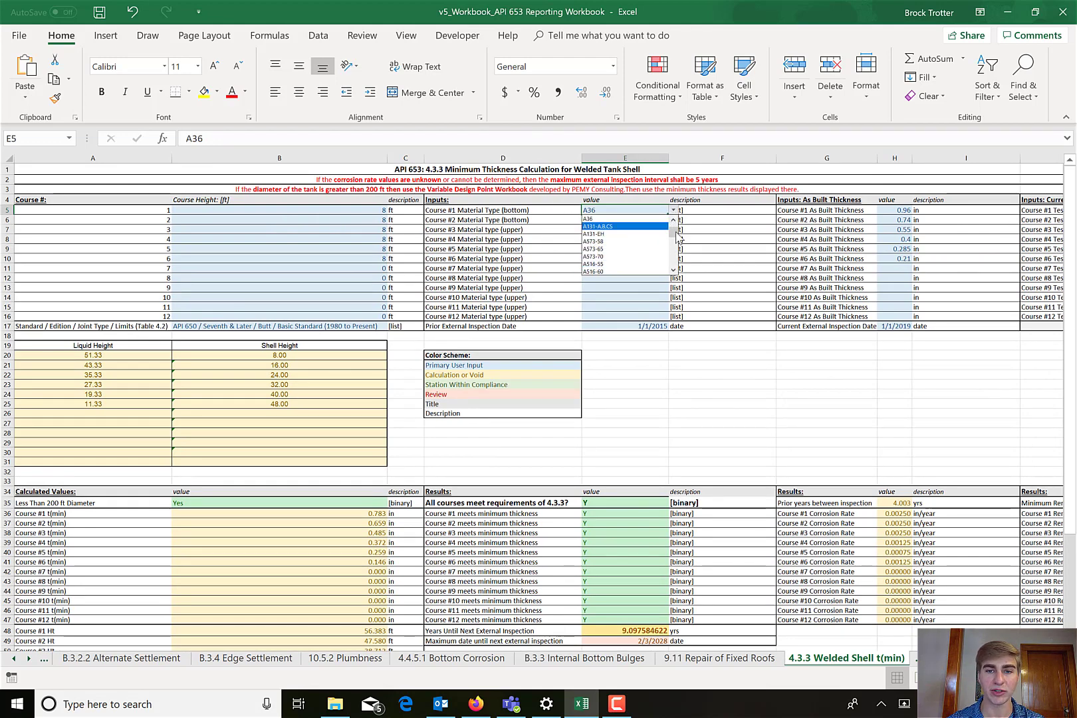
pyautogui.moveTo(675, 231); pyautogui.dragTo(677, 263)
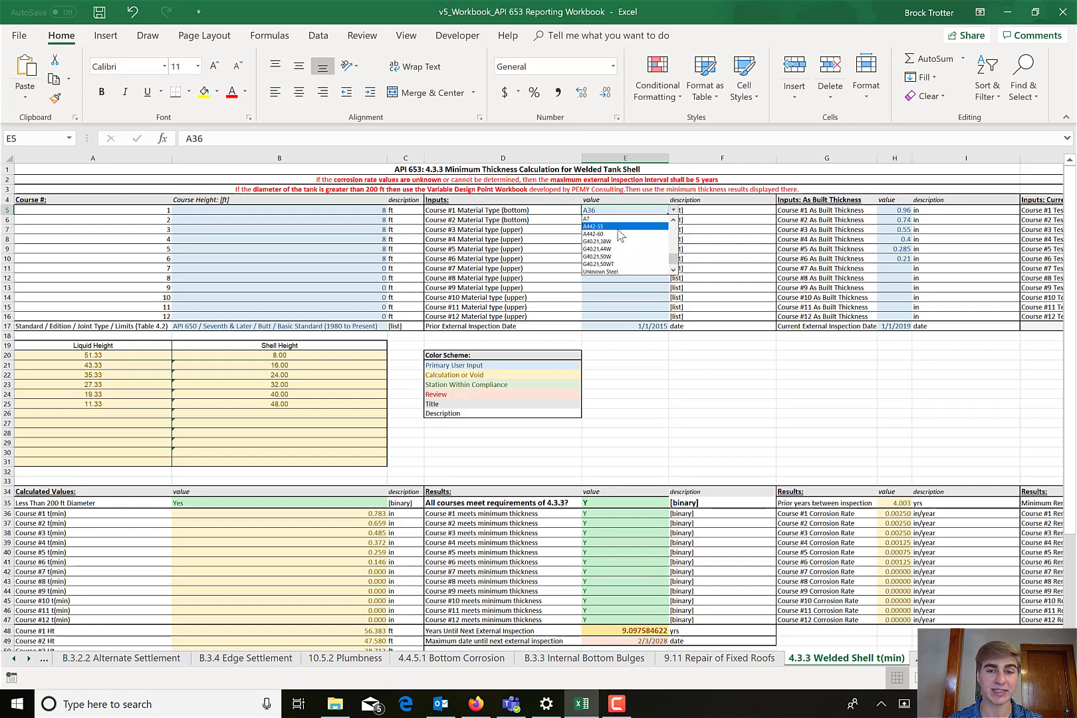
pyautogui.moveTo(674, 261); pyautogui.dragTo(678, 219)
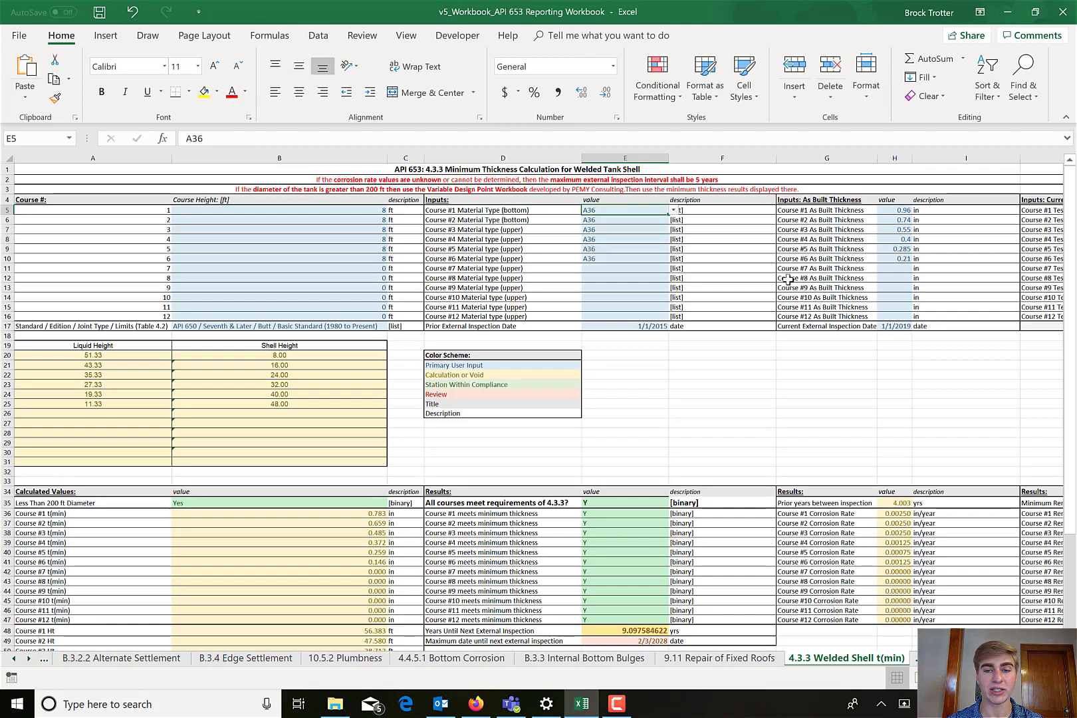
pyautogui.hscroll(1, 788, 279)
pyautogui.hscroll(5, 788, 280)
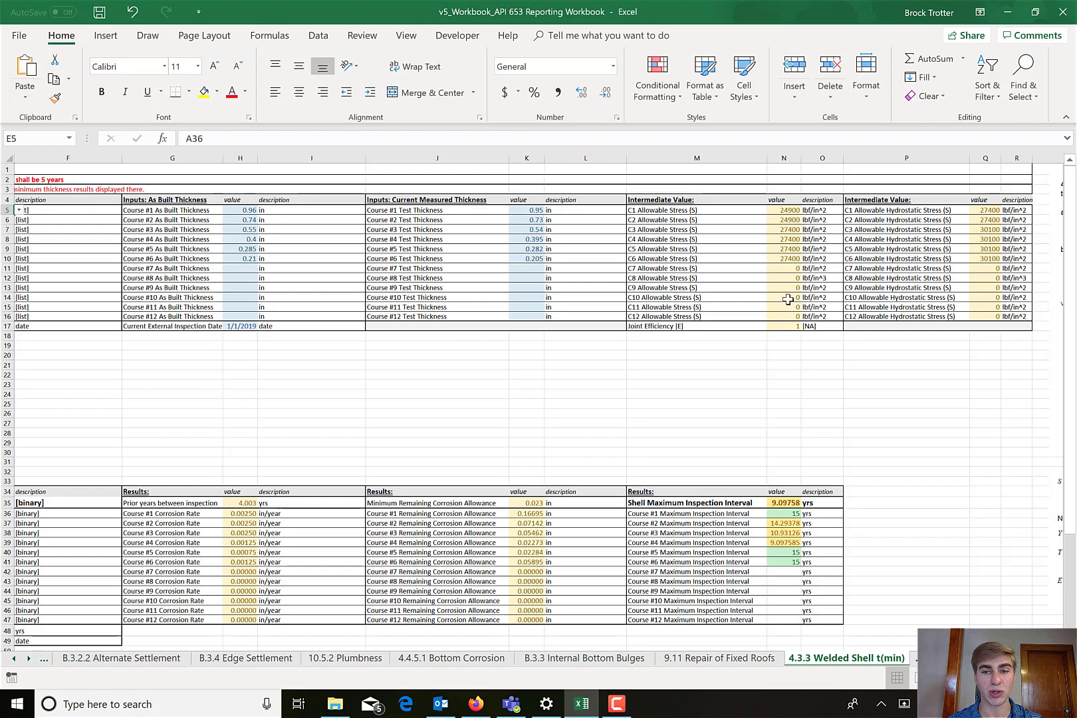
# Review the Welded Shell results, undoing two edits: course corrosion rates 0.00075–0.0025 in/year, 0.023 in minimum allowance.
pyautogui.hscroll(-5, 721, 305)
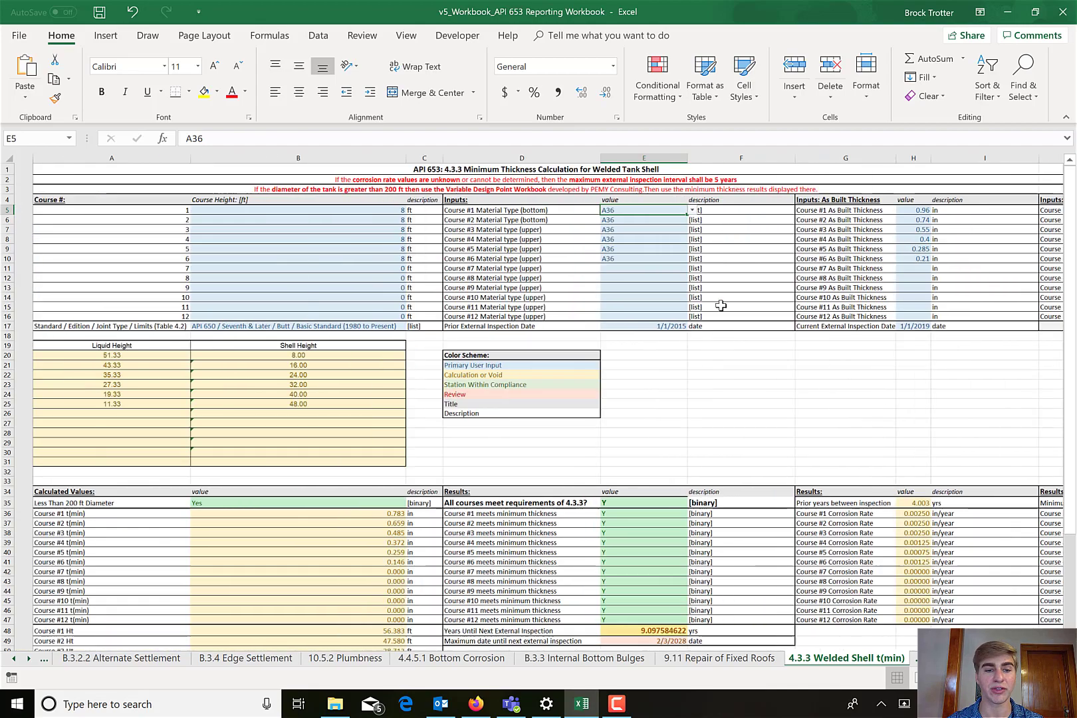
pyautogui.scroll(-1, 262, 344)
pyautogui.scroll(-6, 262, 343)
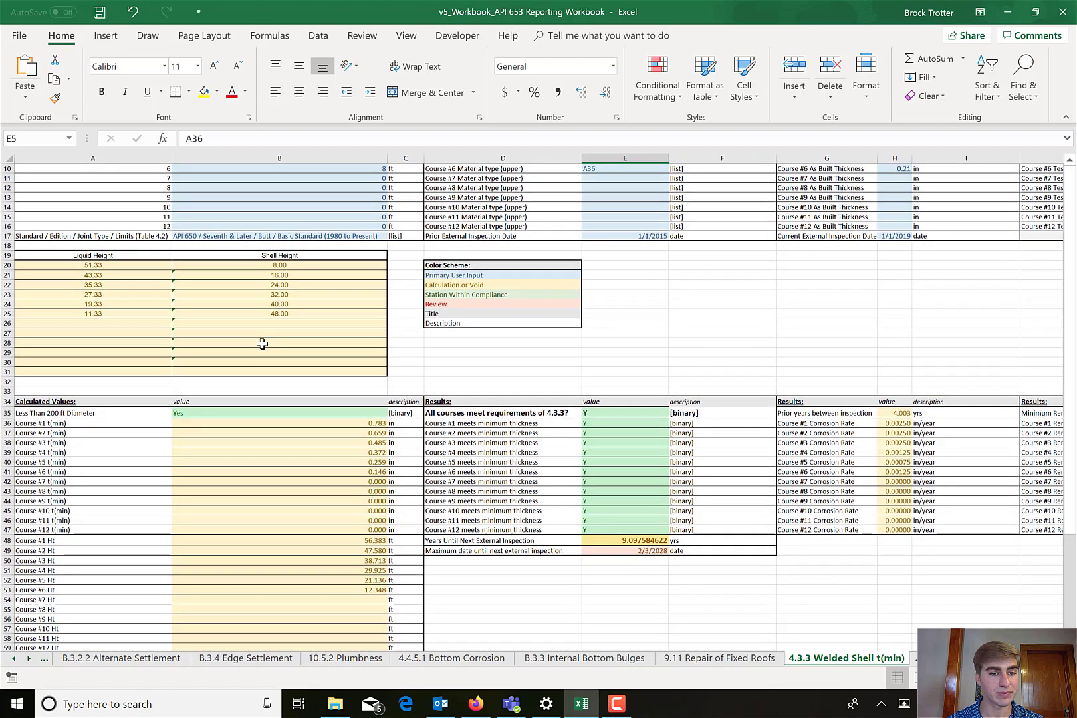
pyautogui.scroll(-1, 262, 344)
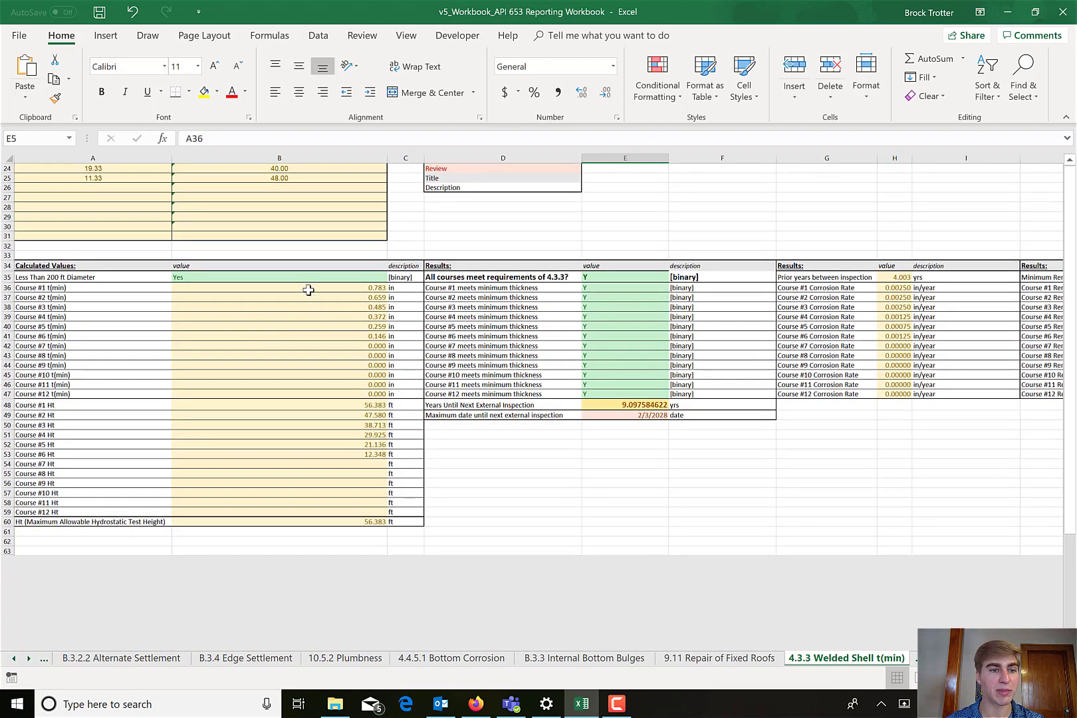
pyautogui.hotkey('ctrl', 'z')
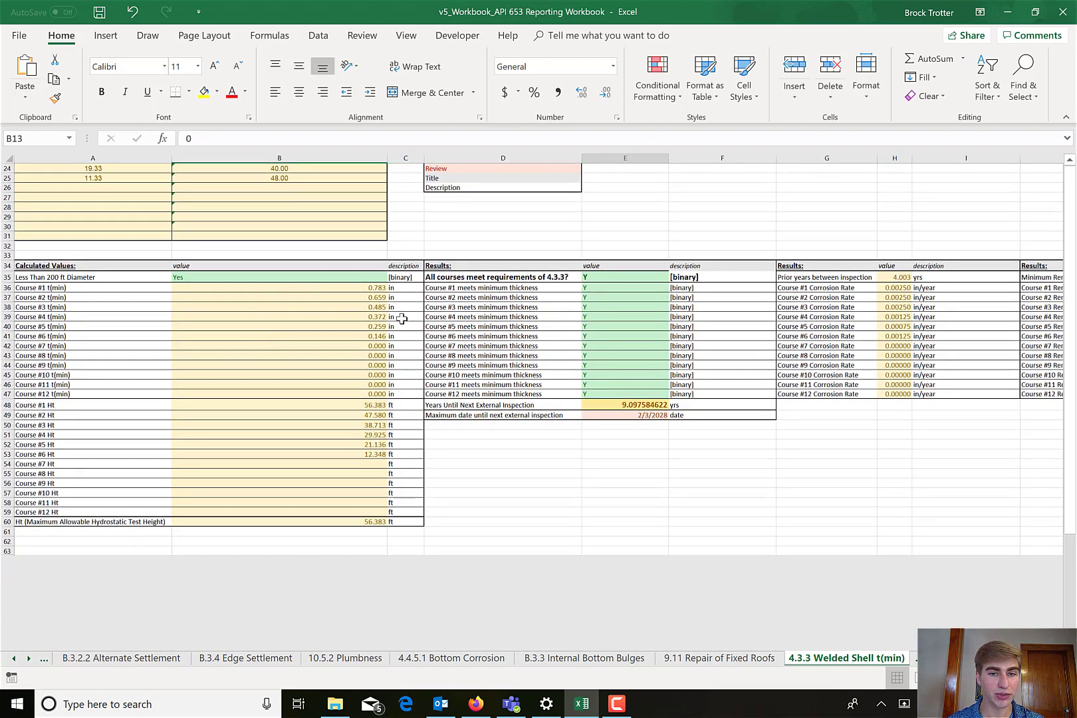
pyautogui.hotkey('ctrl', 'z')
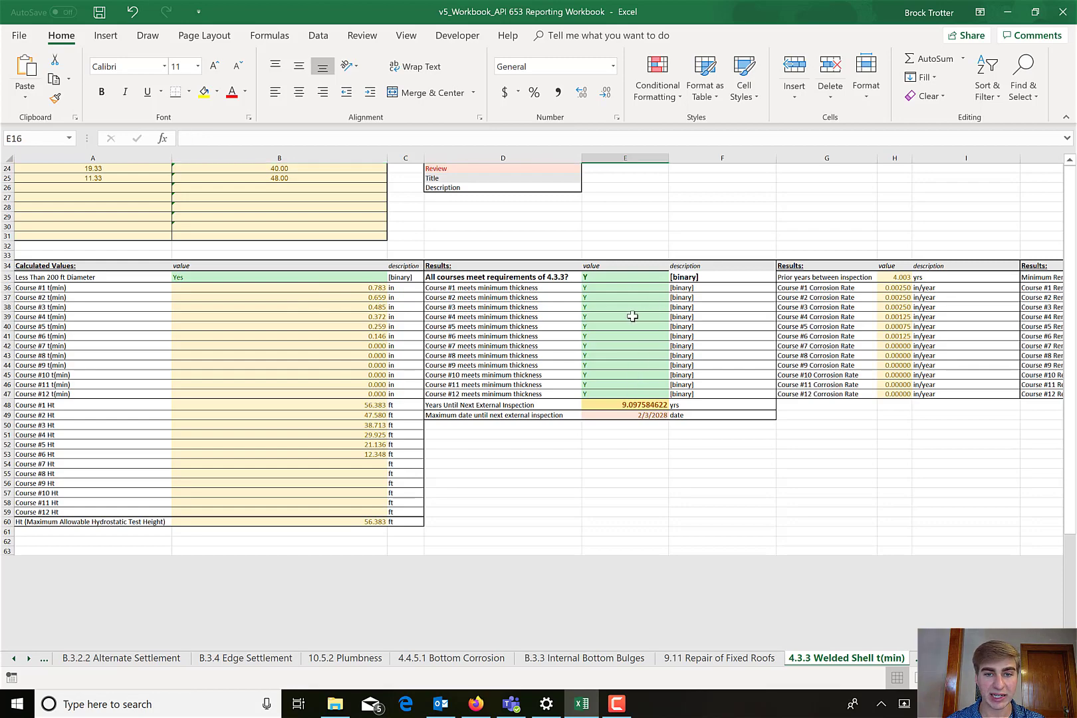
pyautogui.hscroll(2, 630, 320)
pyautogui.hscroll(3, 735, 302)
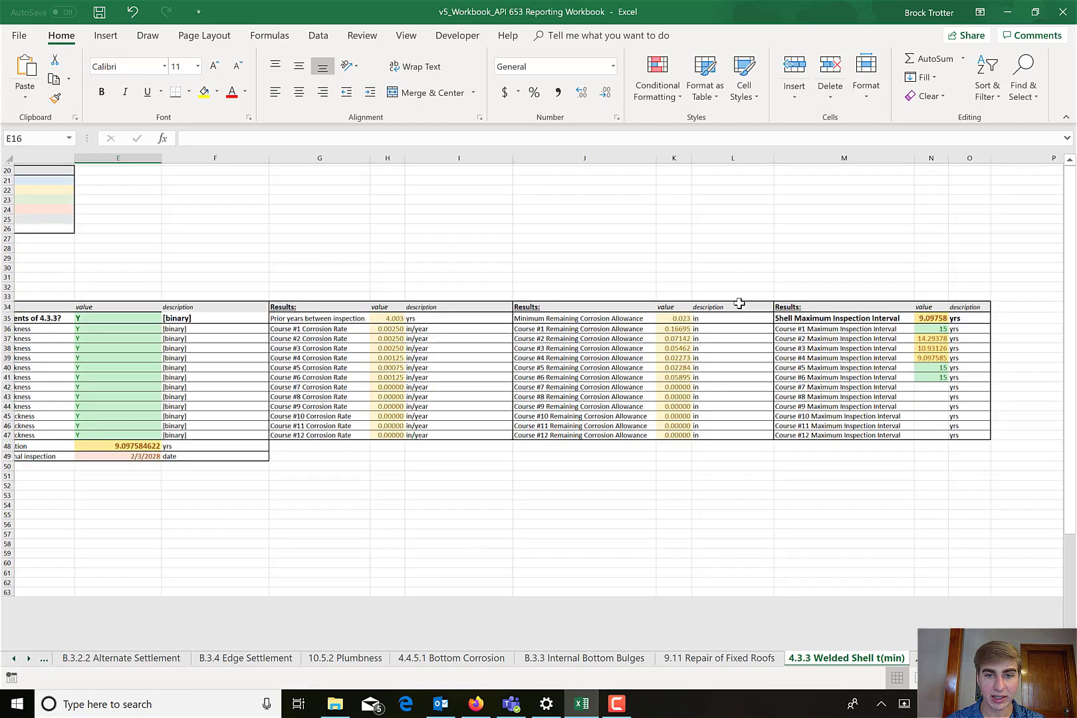
pyautogui.scroll(-2, 738, 304)
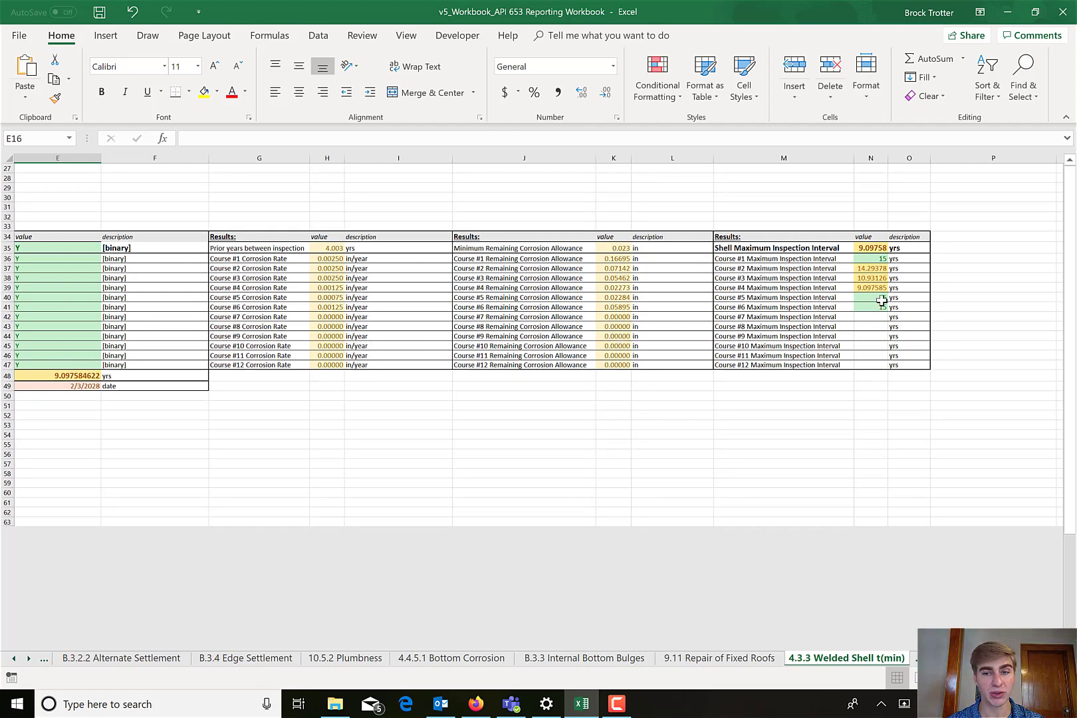
pyautogui.hscroll(-3, 851, 313)
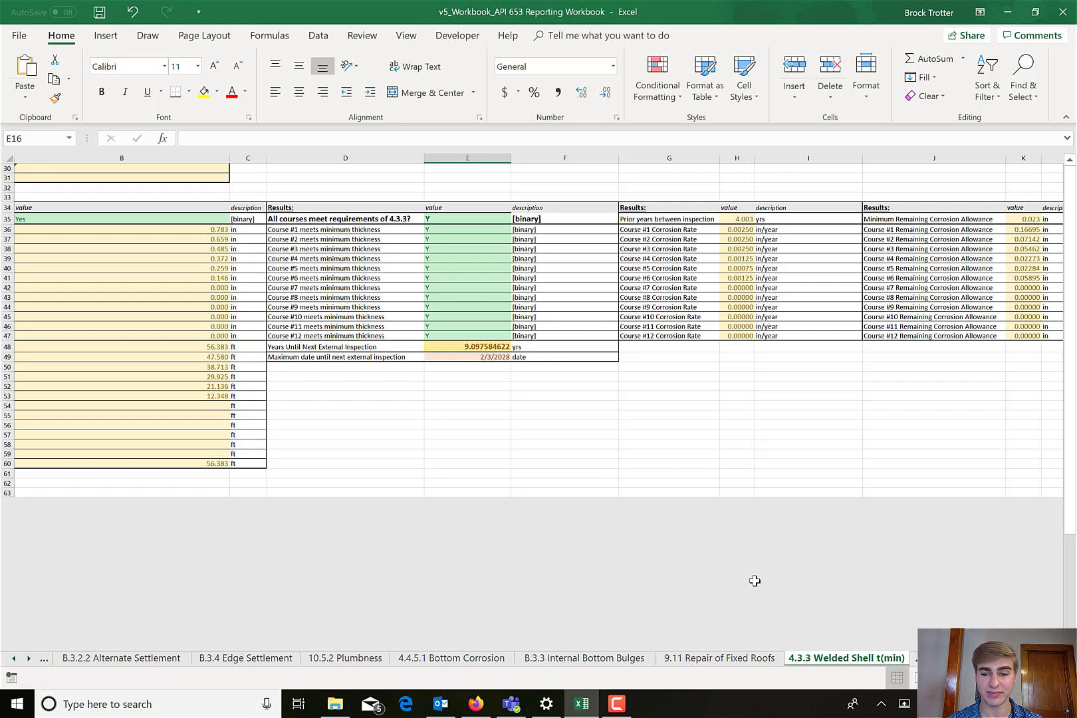
# On the Welded_Safe Fill chart, set the SG axis bounds to minimum 0.5 and maximum 1.5.
pyautogui.click(916, 660)
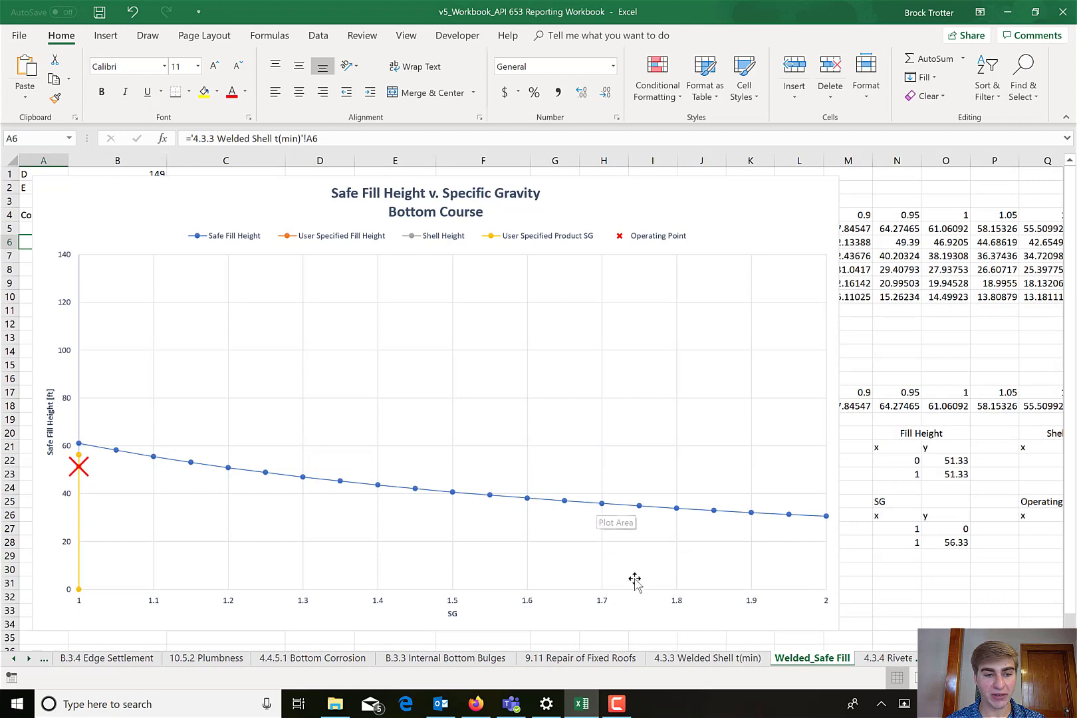
pyautogui.click(376, 604)
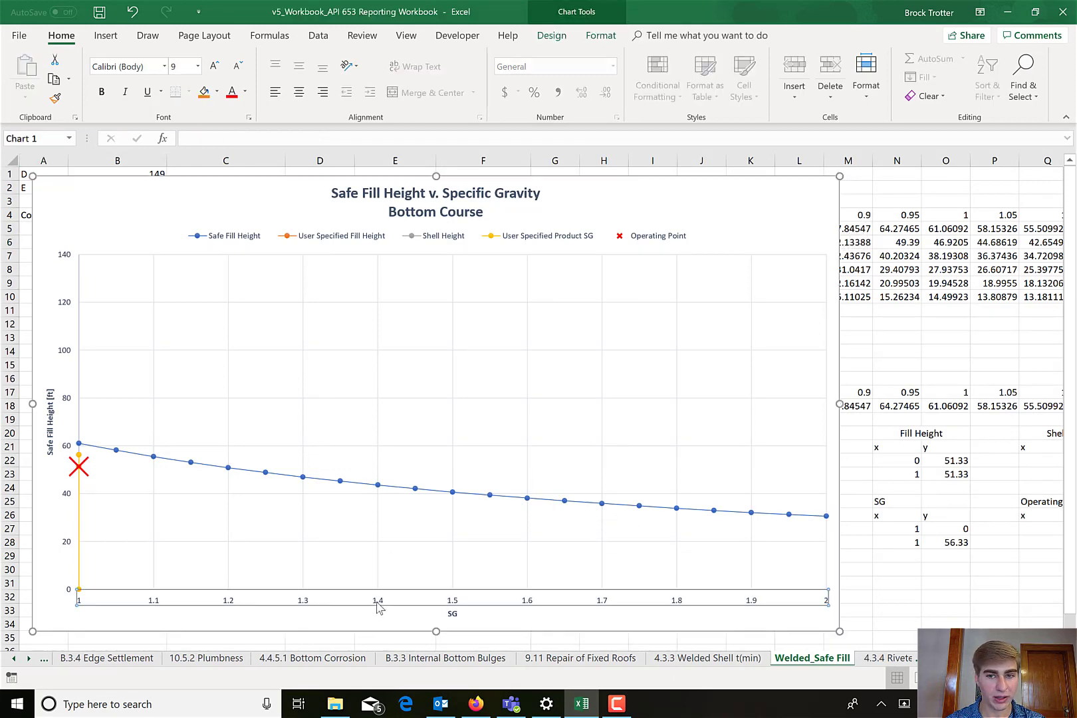
pyautogui.doubleClick(377, 605)
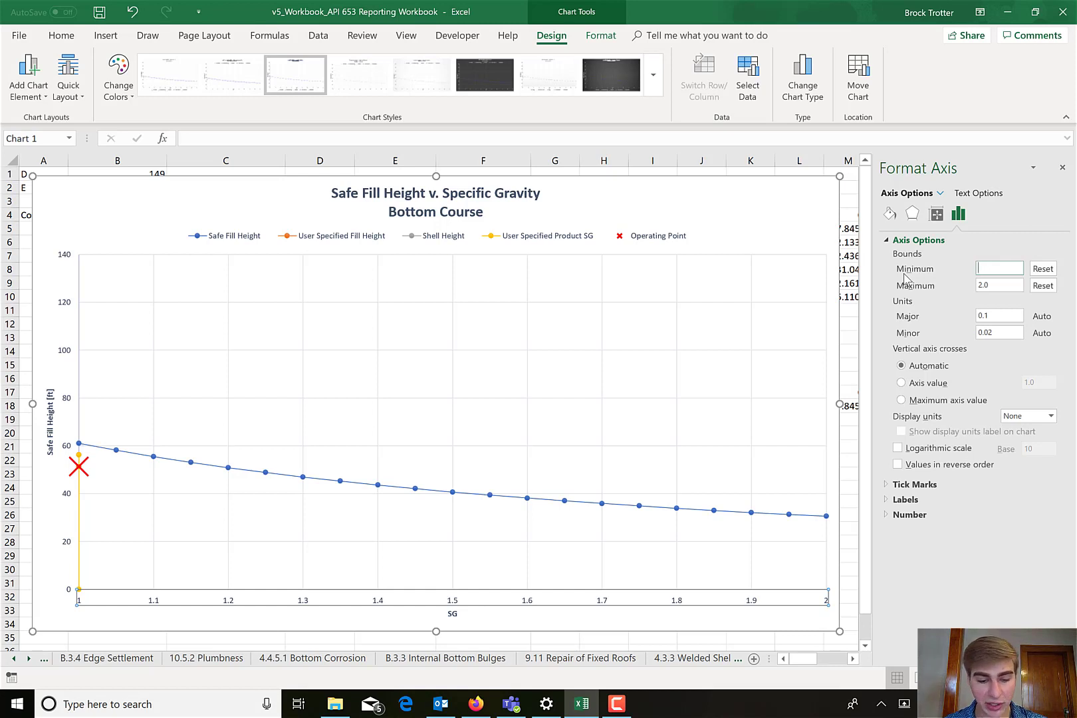
pyautogui.click(1017, 284)
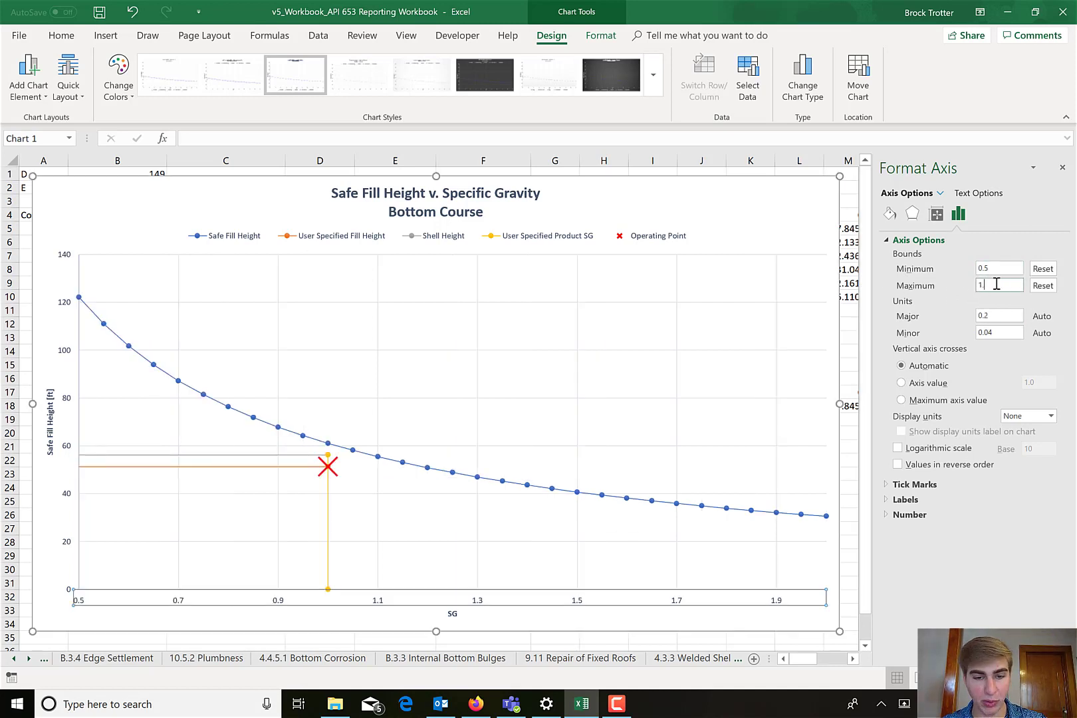
pyautogui.write('1.5')
pyautogui.press('Return')
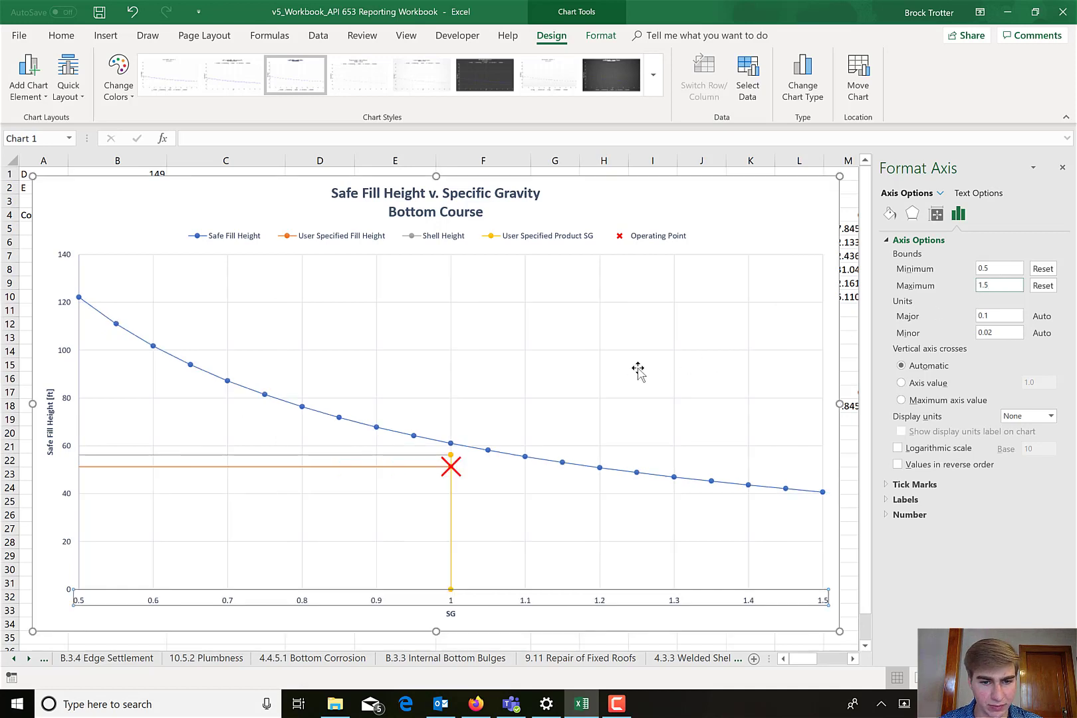
# Select the plot area, User Specified Product SG series, legend and red X Operating Point series.
pyautogui.click(640, 366)
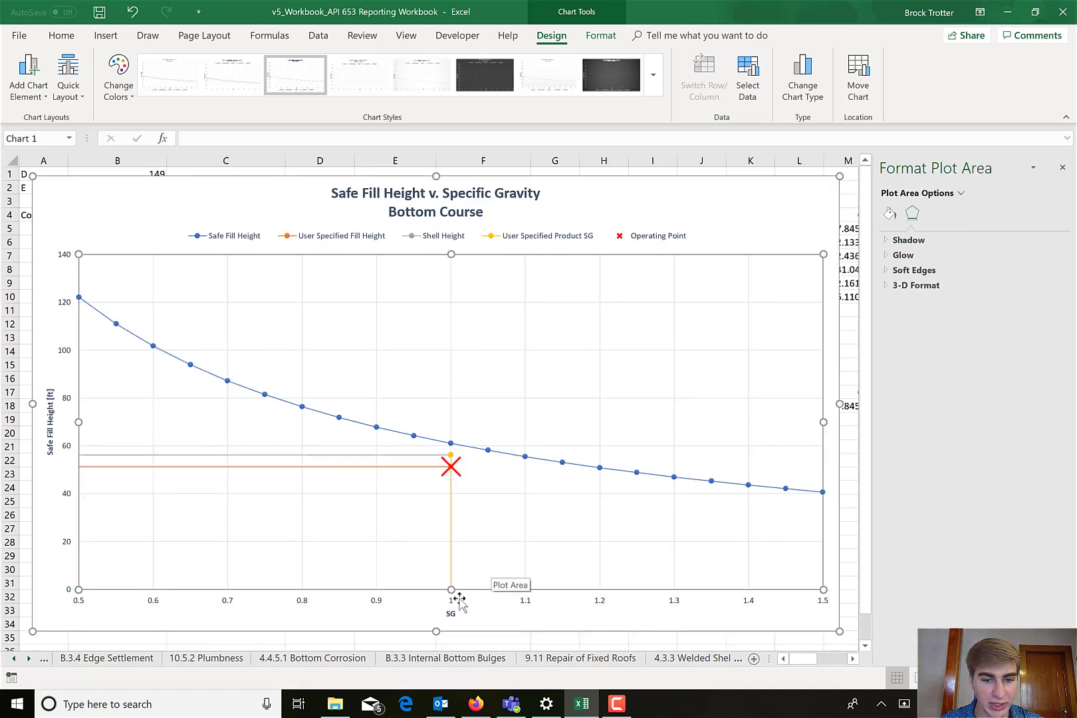
pyautogui.click(450, 529)
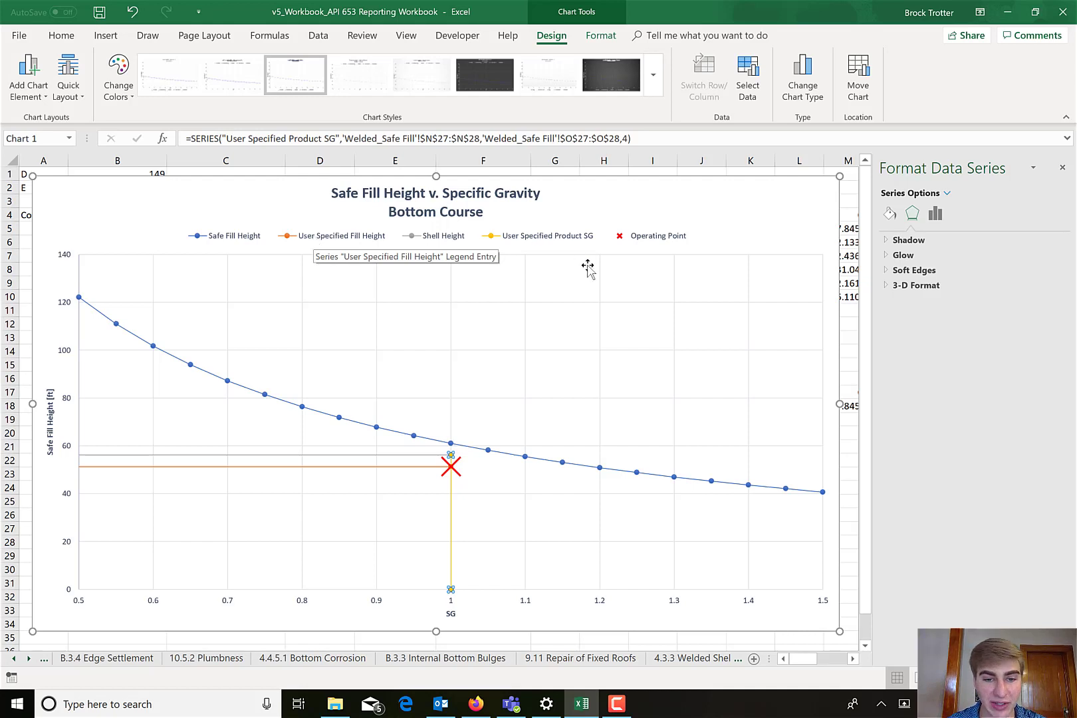
pyautogui.click(662, 241)
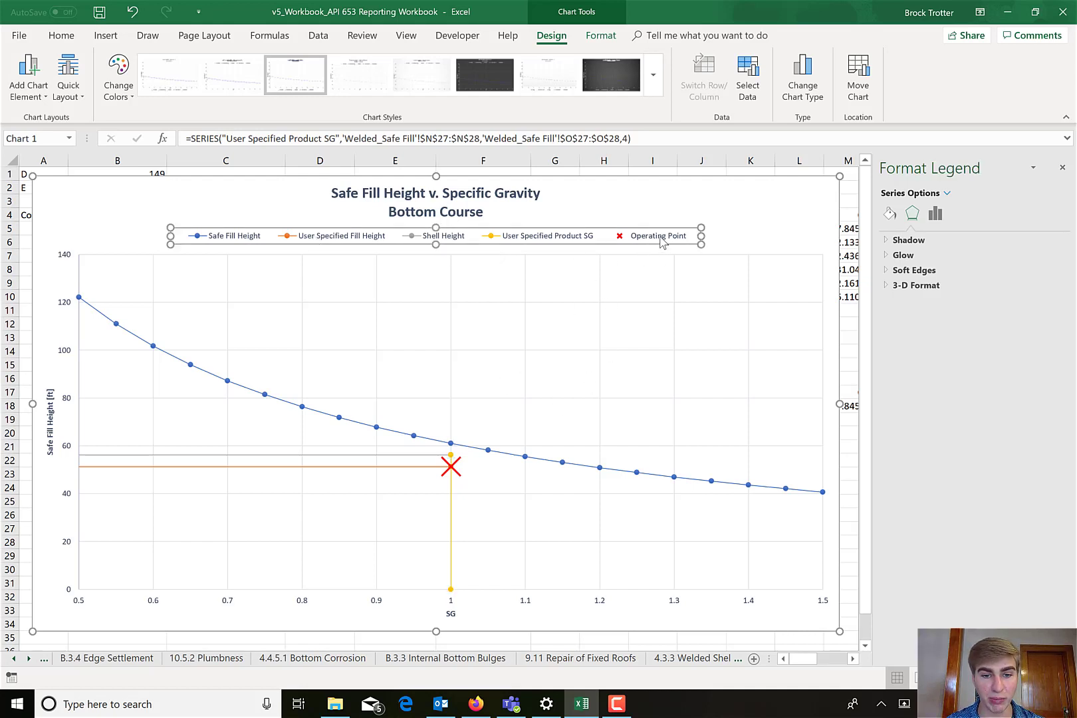
pyautogui.click(451, 466)
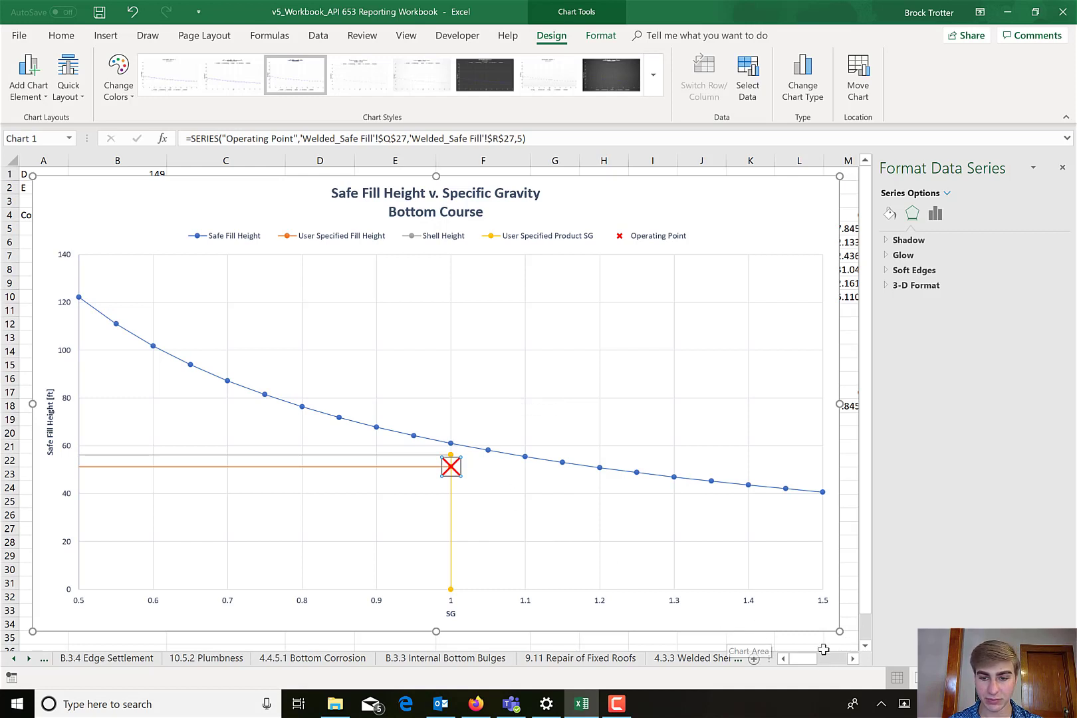
# Deselect the chart and move via the 4.3.3 Welded Shell sheet to the 4.3.4 Riveted Shell t(min) sheet.
pyautogui.click(797, 638)
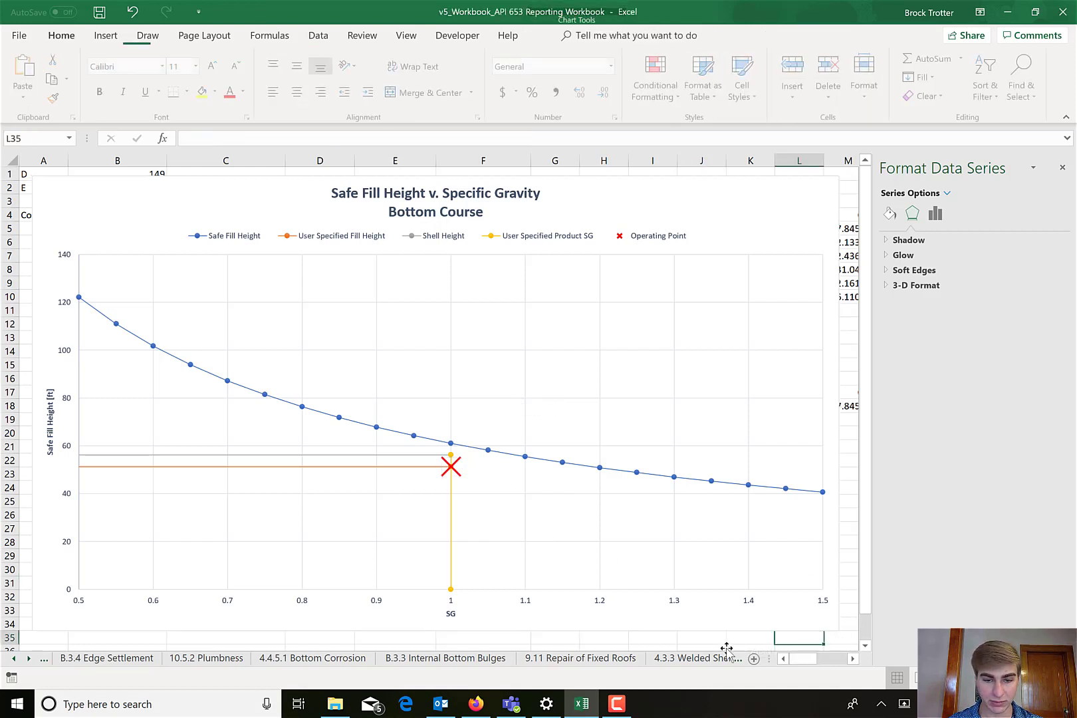
pyautogui.click(663, 660)
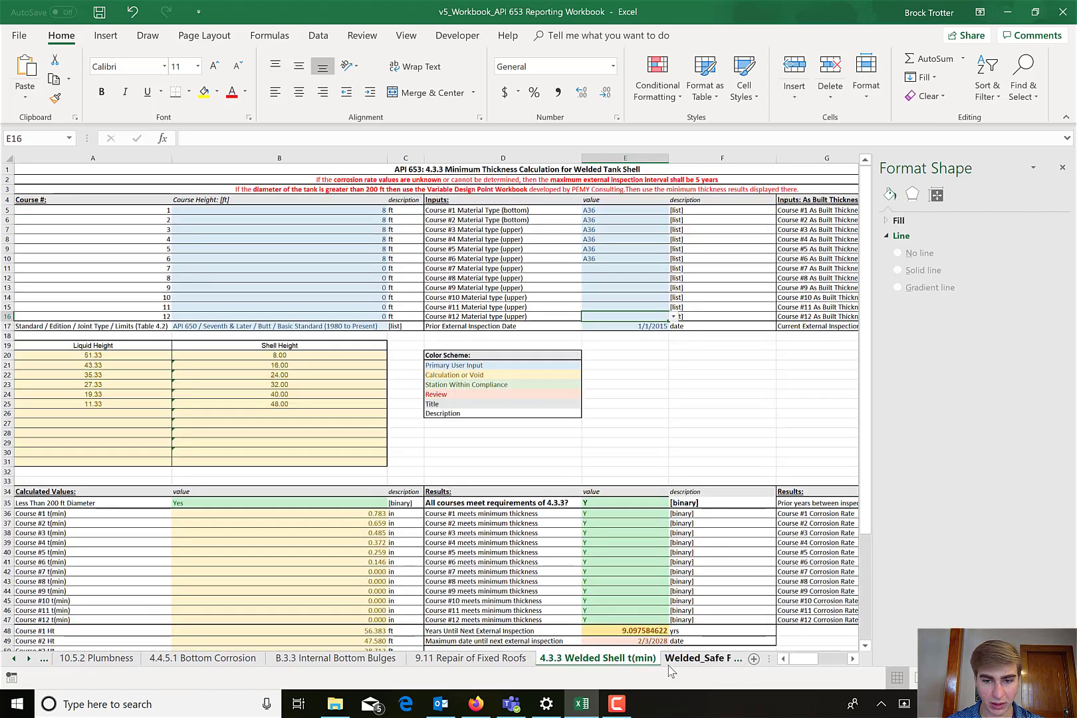
pyautogui.click(699, 660)
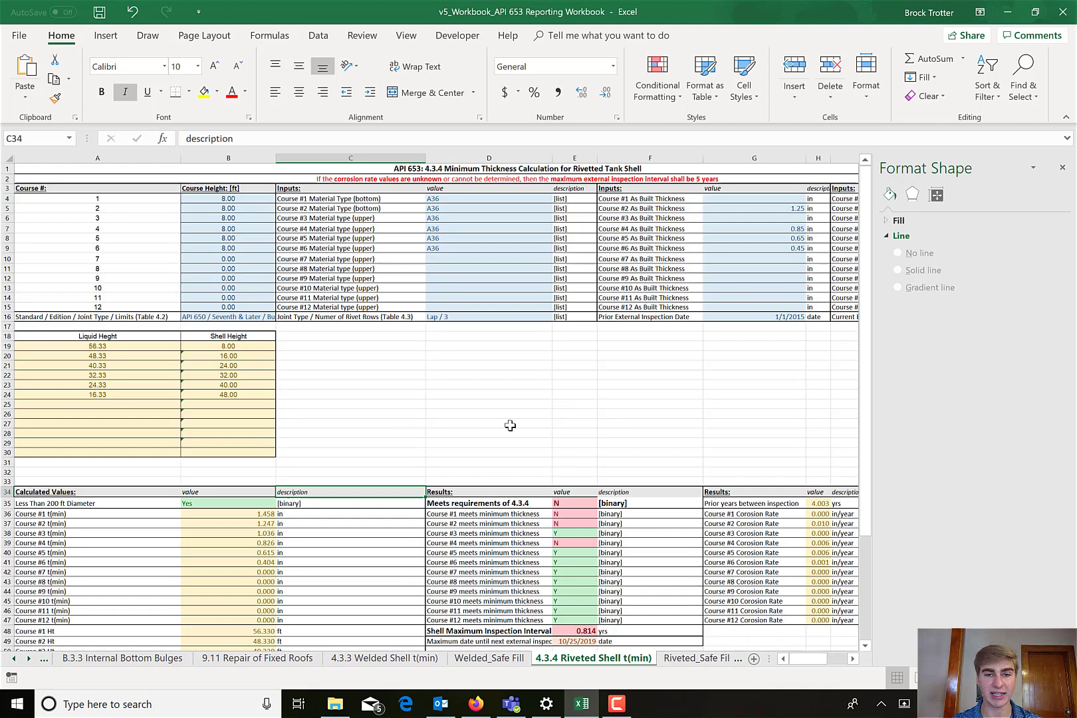
# Close the Format Shape pane and review the riveted results: Courses 1, 2, 4 fail, 0.814-year interval.
pyautogui.hscroll(1, 484, 387)
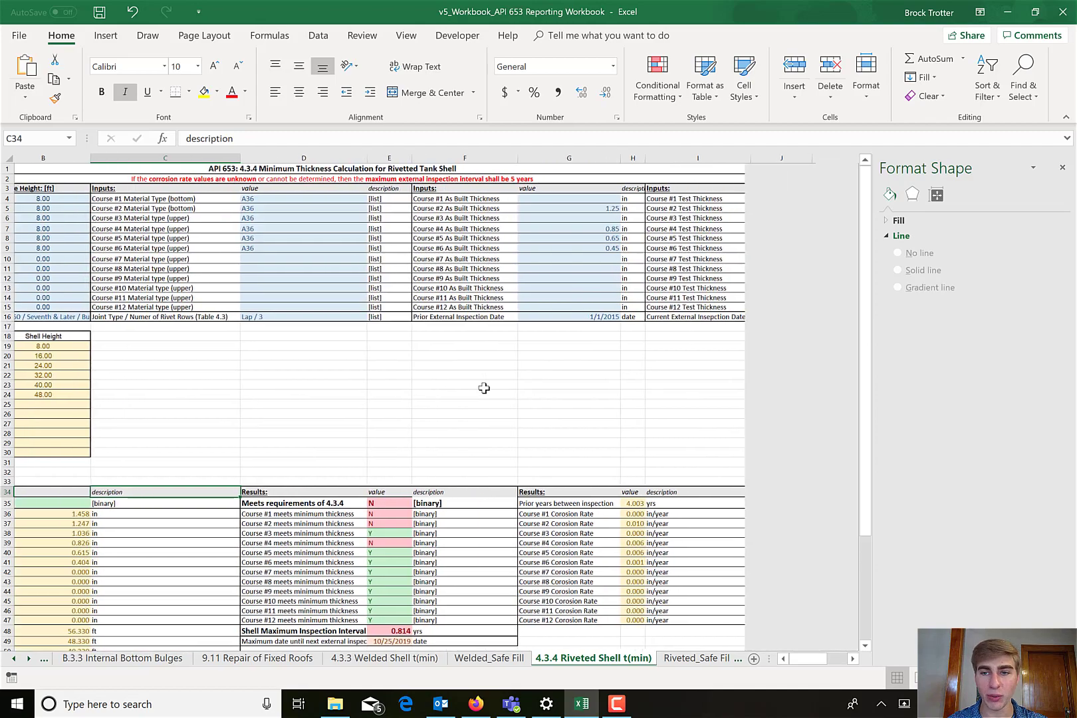
pyautogui.click(1062, 167)
pyautogui.hscroll(-1, 786, 281)
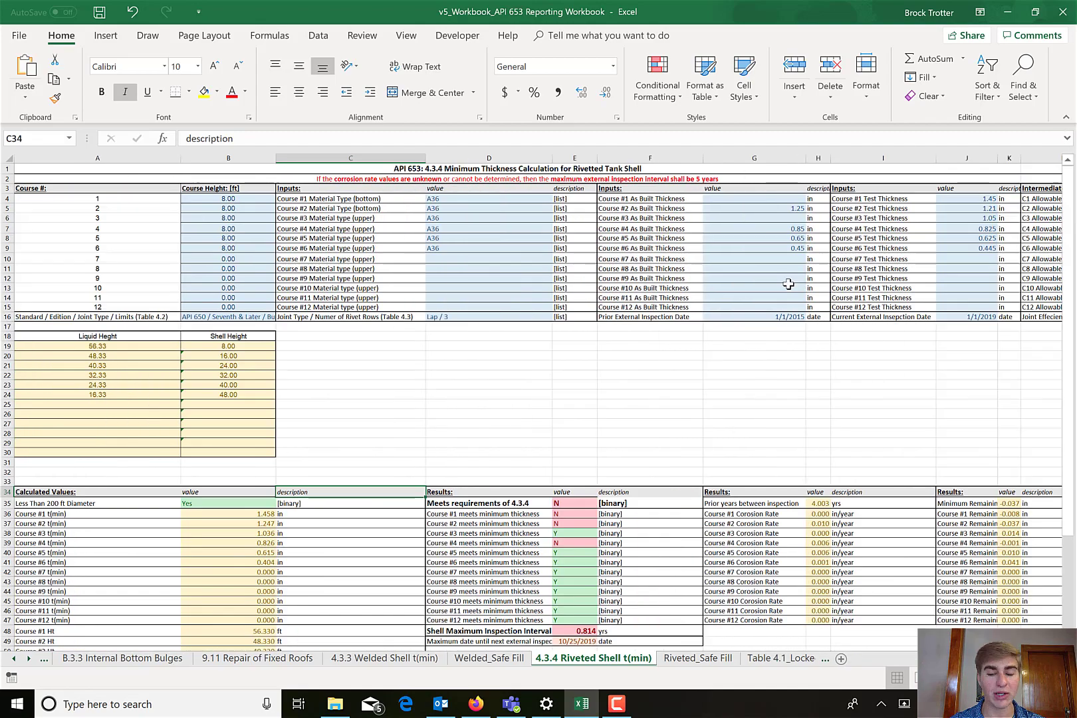
pyautogui.hscroll(3, 725, 341)
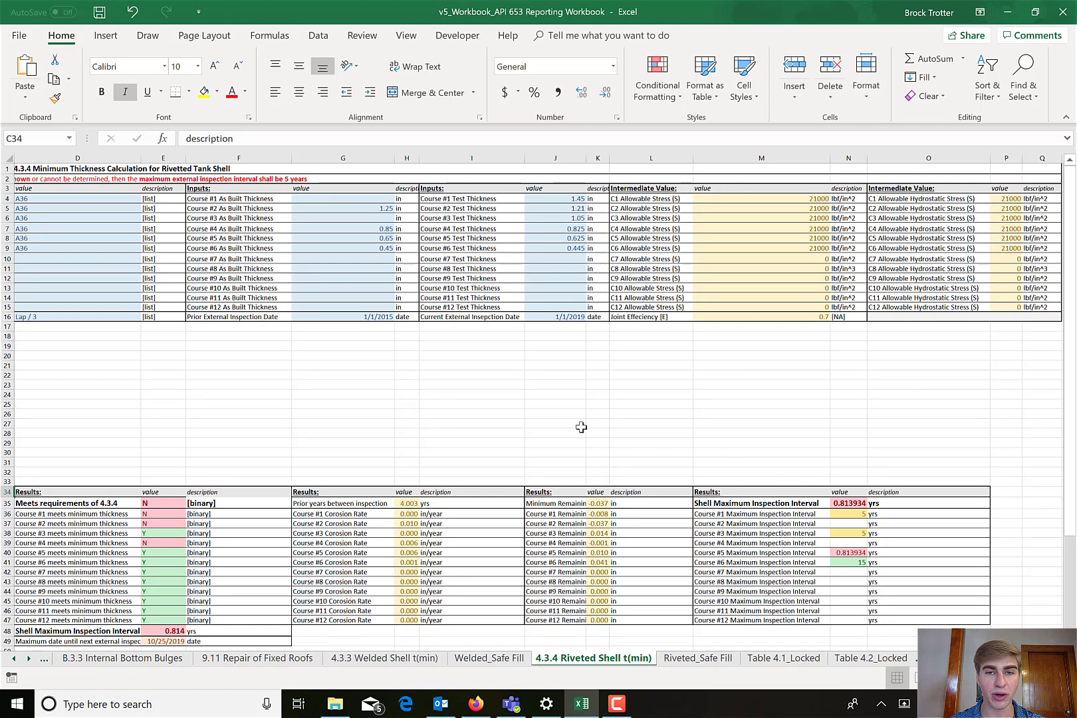
pyautogui.hscroll(-3, 637, 365)
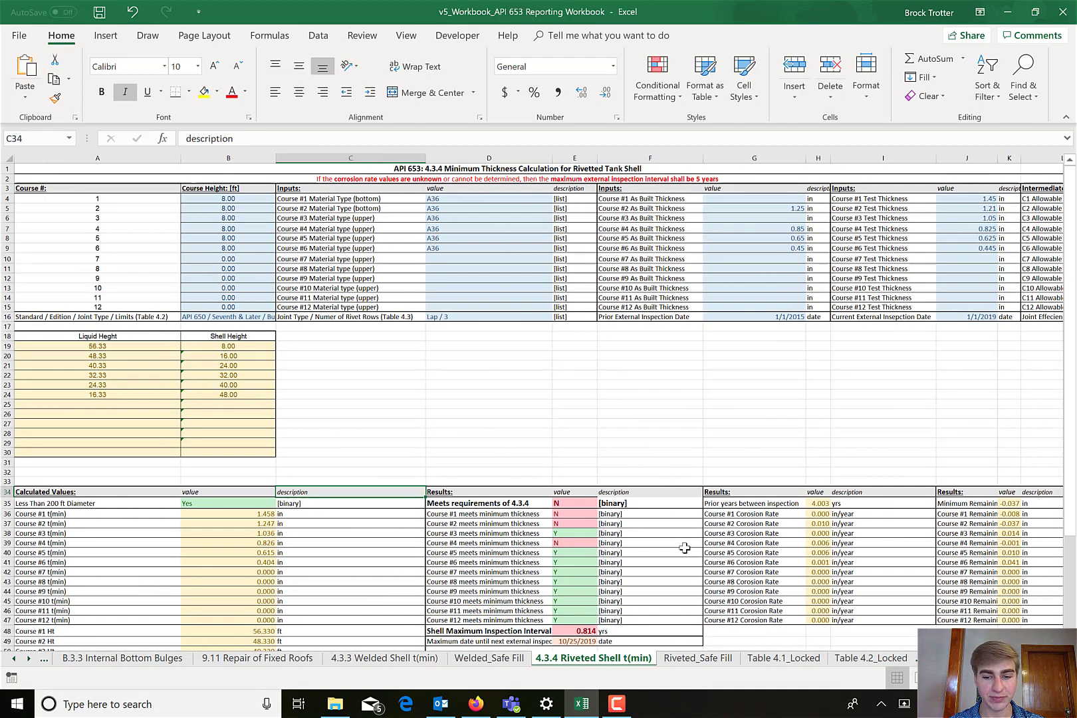
# Open the Riveted_Safe Fill chart and inspect the operating point at SG 1, 51.33 ft.
pyautogui.click(696, 660)
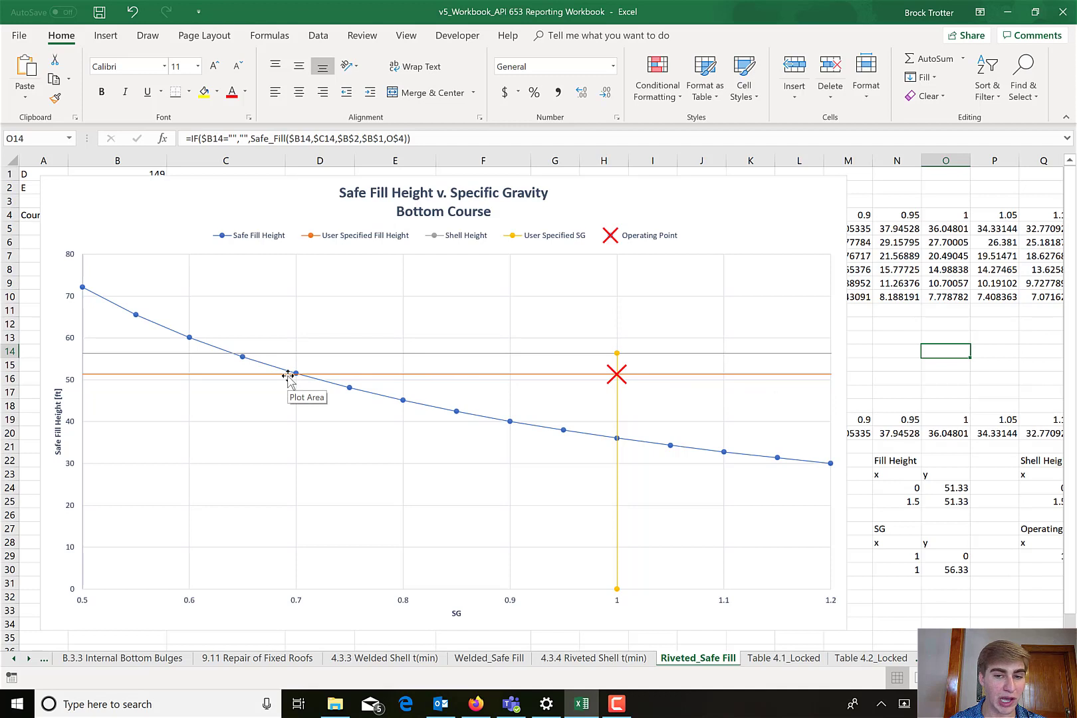
pyautogui.moveTo(624, 386)
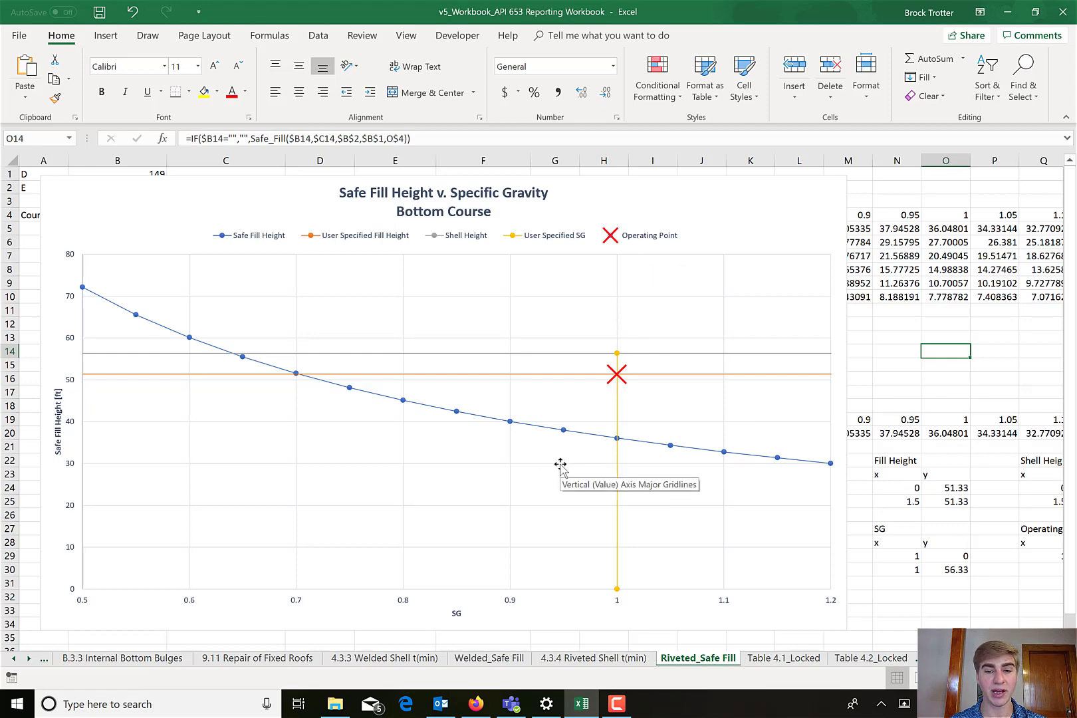
# Step through the Table 4.1, 4.2, 4.3 and 5.2b locked reference sheets.
pyautogui.click(758, 660)
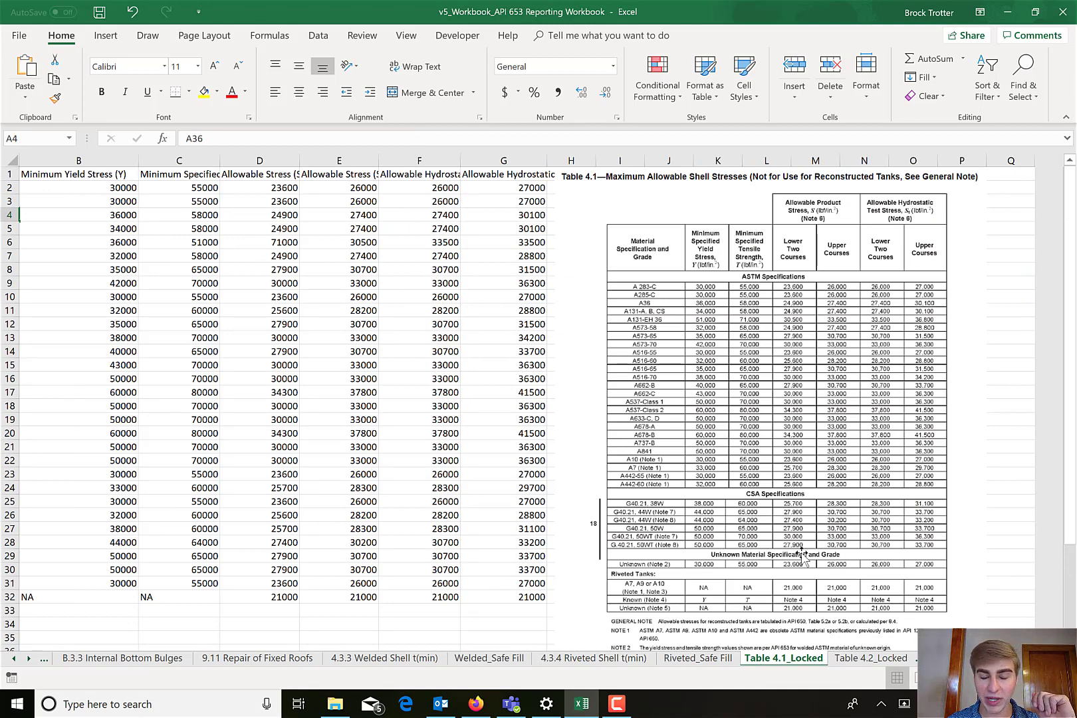
pyautogui.click(859, 659)
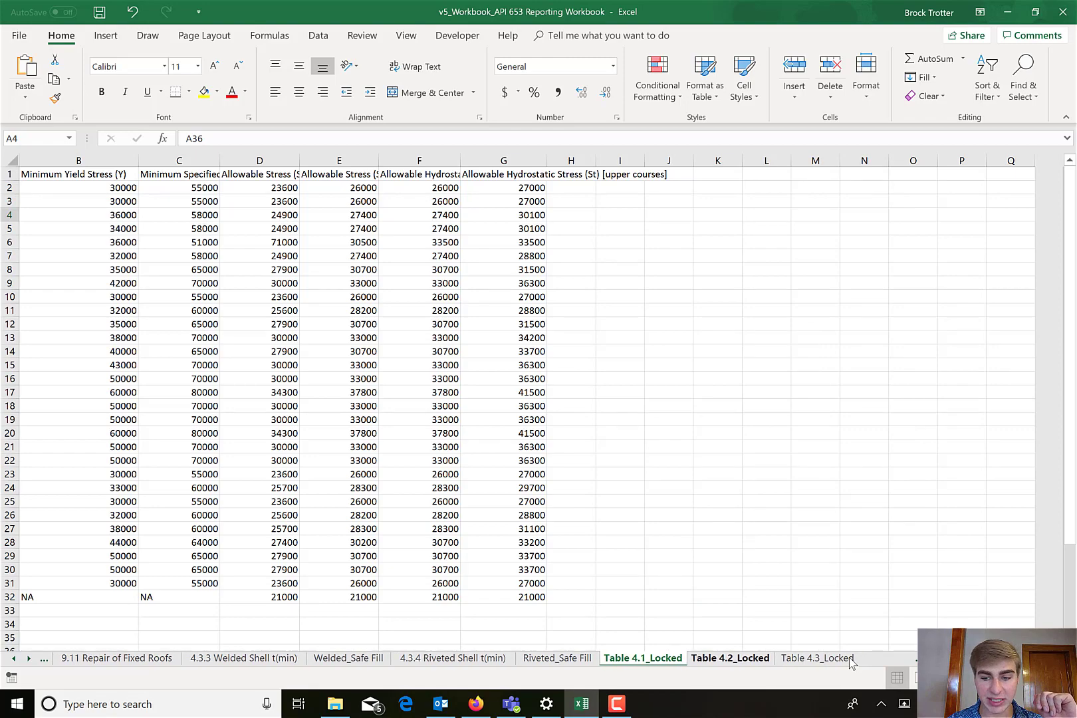
pyautogui.click(643, 659)
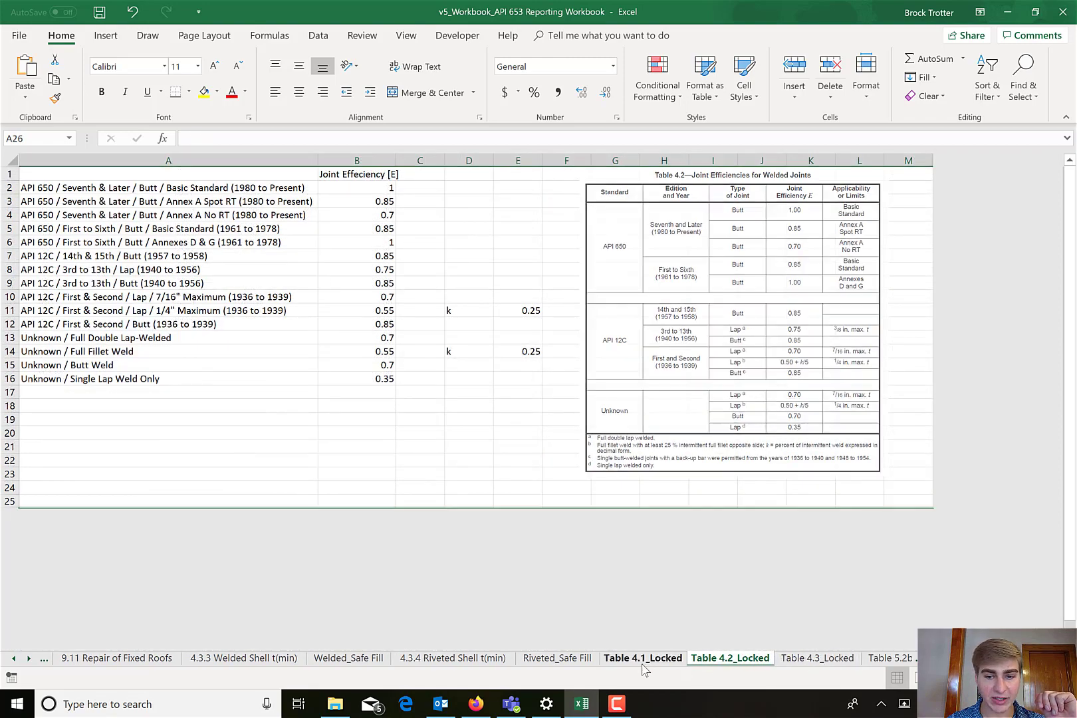
pyautogui.click(718, 662)
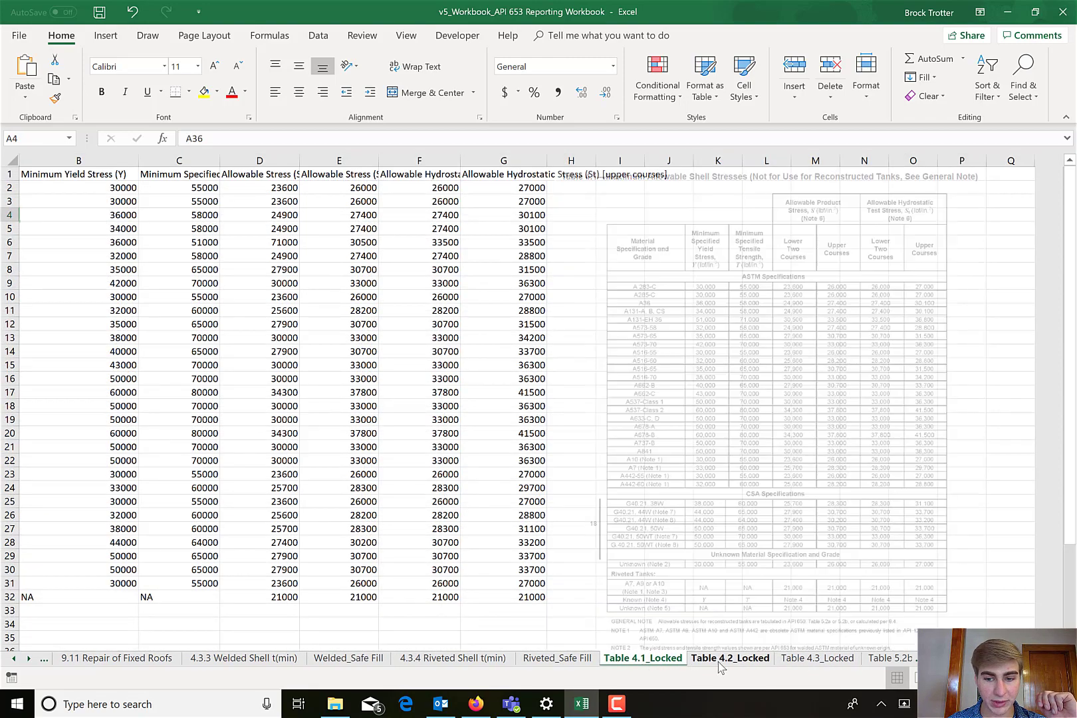
pyautogui.click(793, 658)
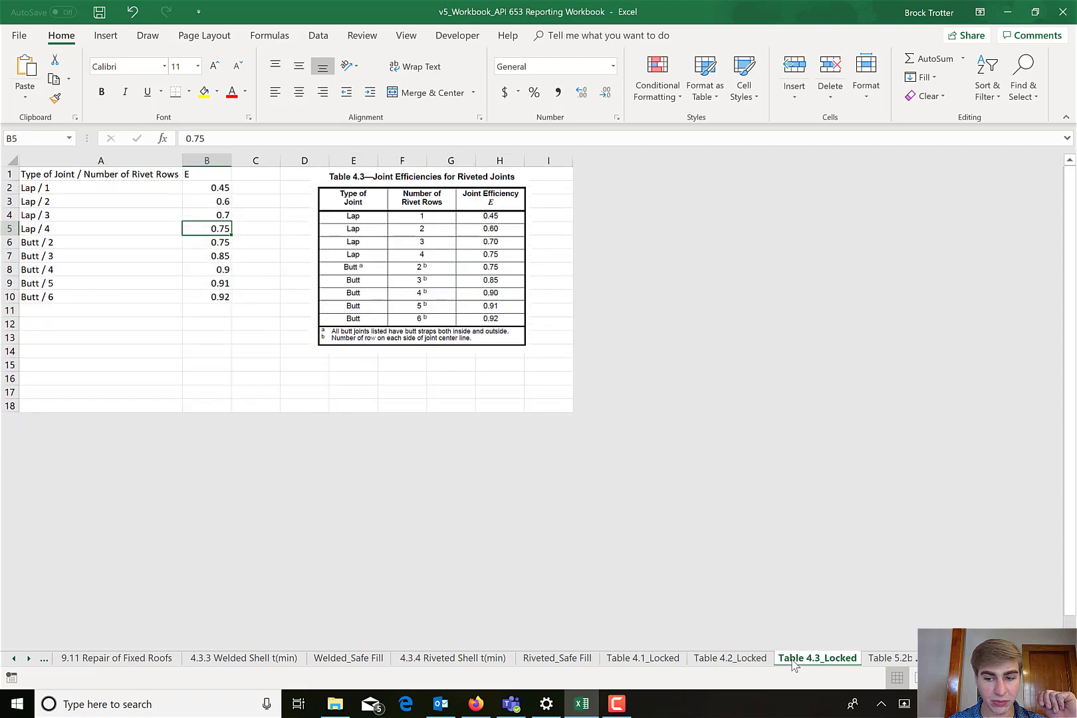
pyautogui.click(877, 659)
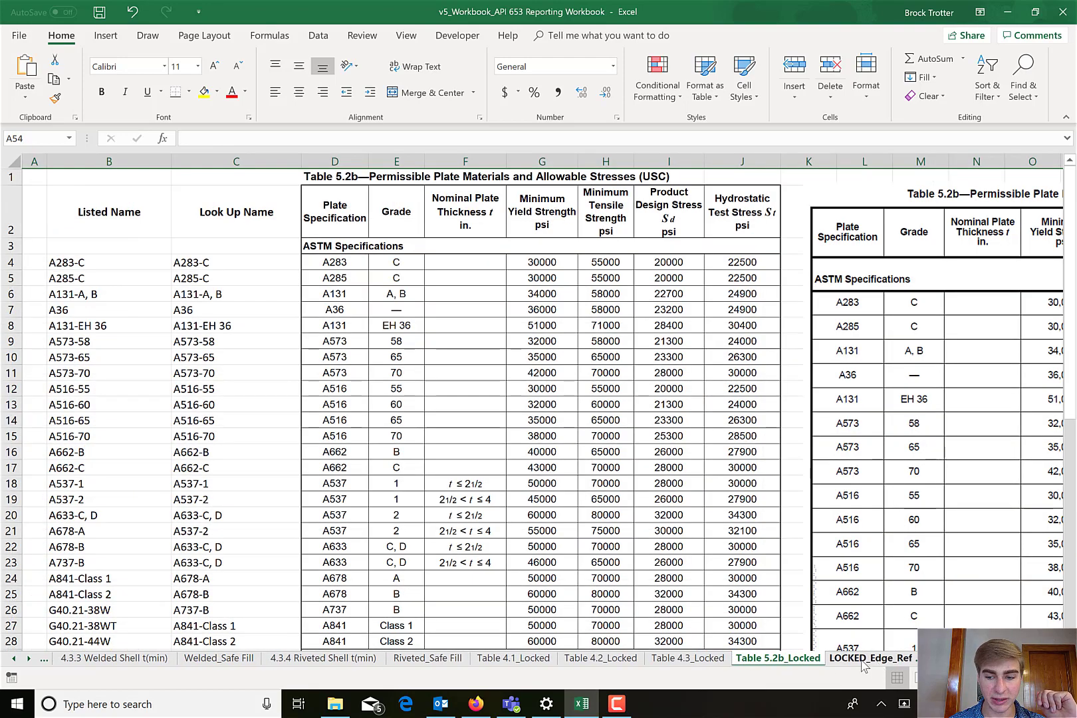
# View LOCKED_Edge_Reference and List_Sheet_Locked, then choose Summary Report from the full sheet list.
pyautogui.click(862, 660)
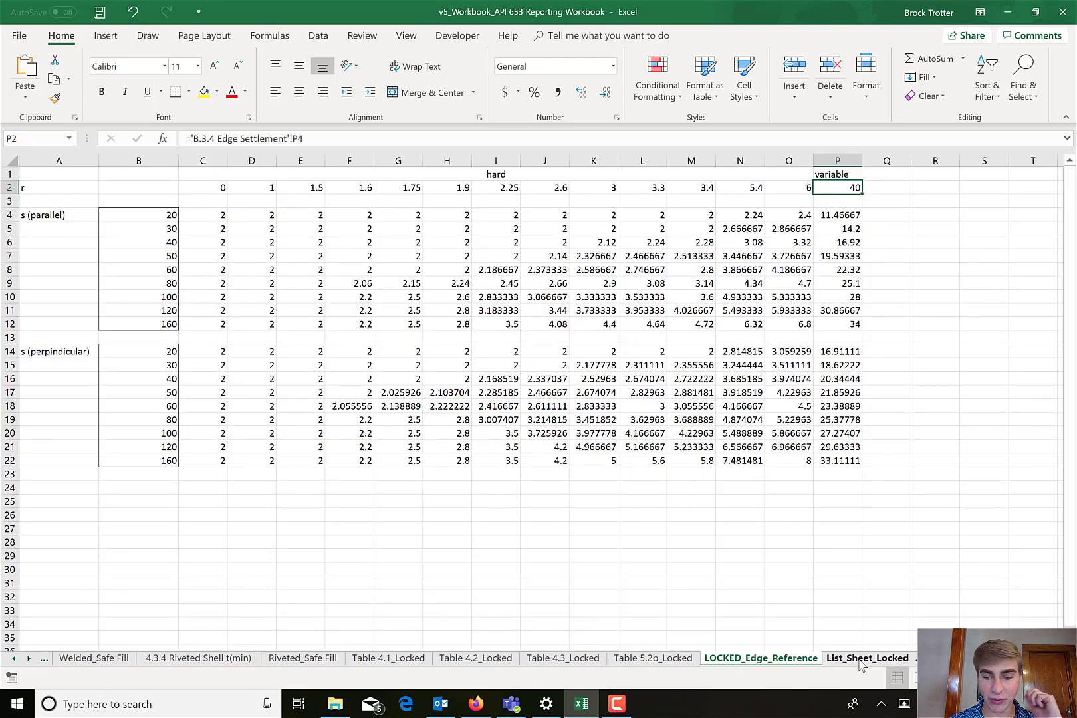
pyautogui.click(852, 663)
pyautogui.click(852, 661)
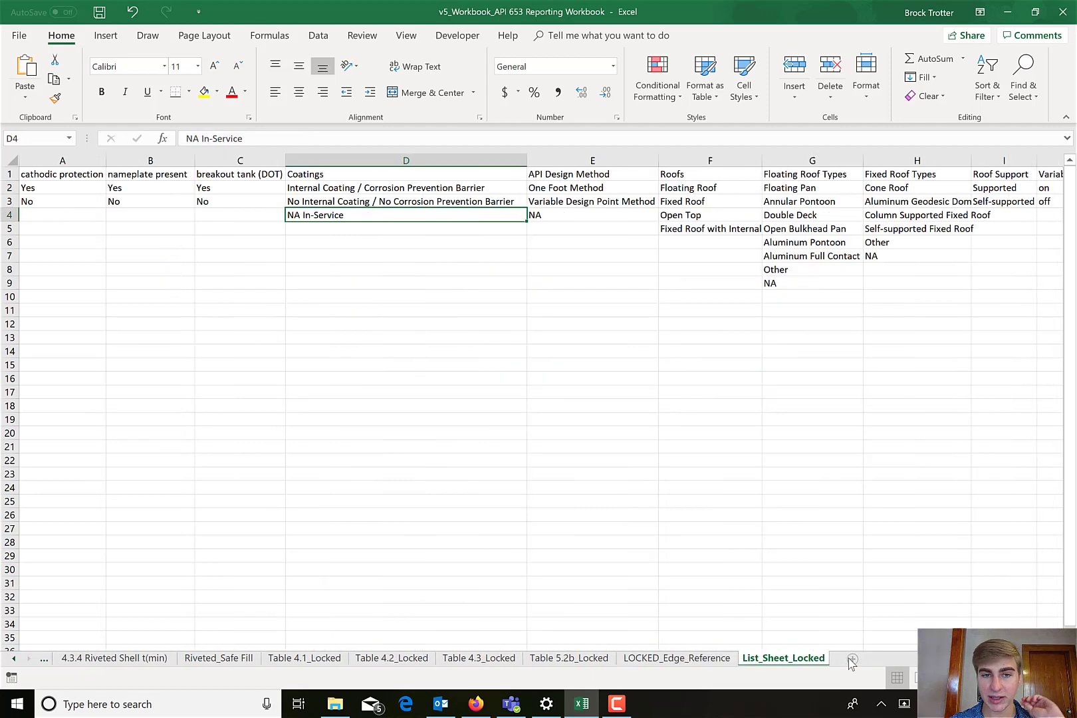
pyautogui.click(336, 659)
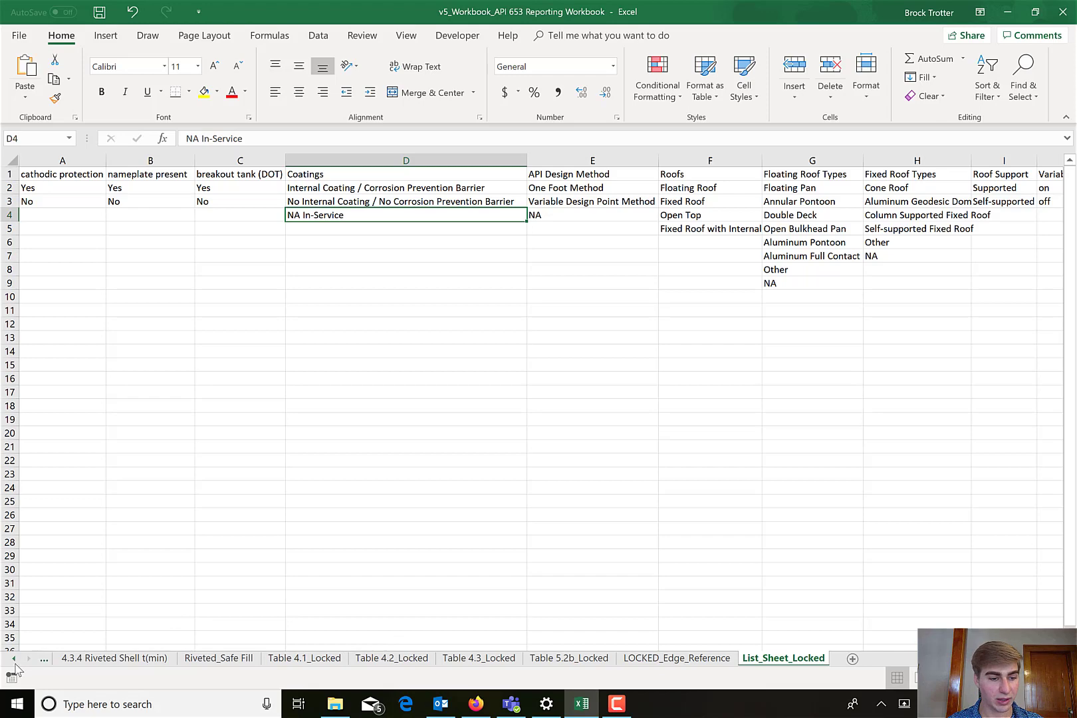
pyautogui.rightClick(21, 663)
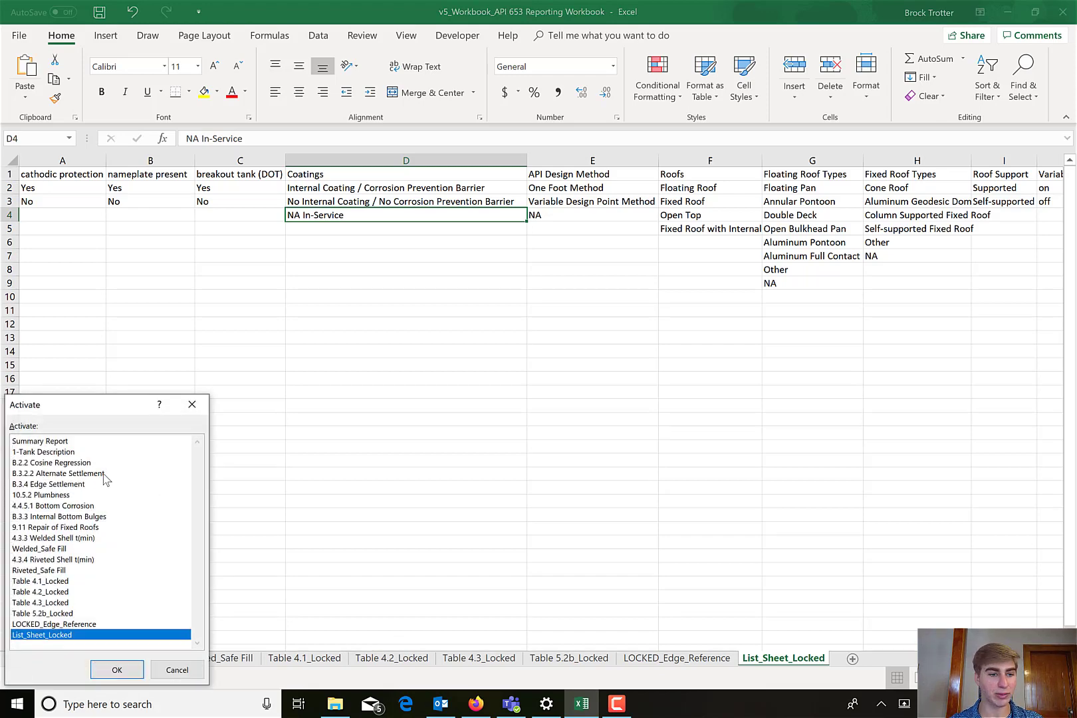
pyautogui.click(94, 441)
# Jump to the Summary Report and scroll through its results, checking the unit entry in C26.
pyautogui.click(117, 670)
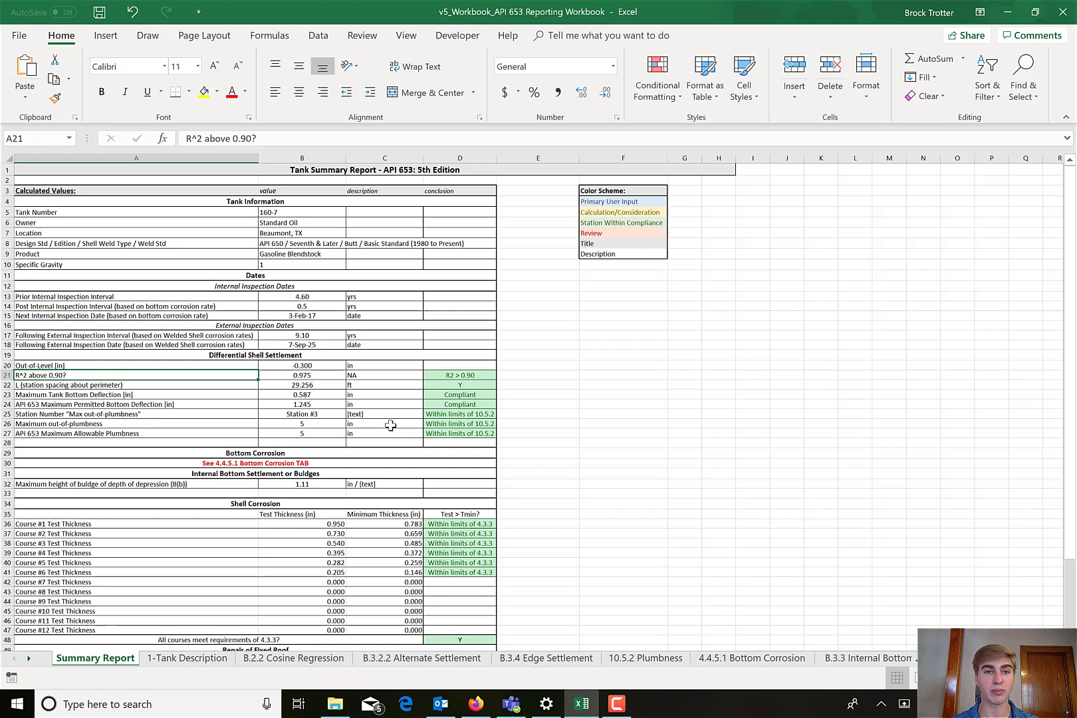
pyautogui.click(390, 425)
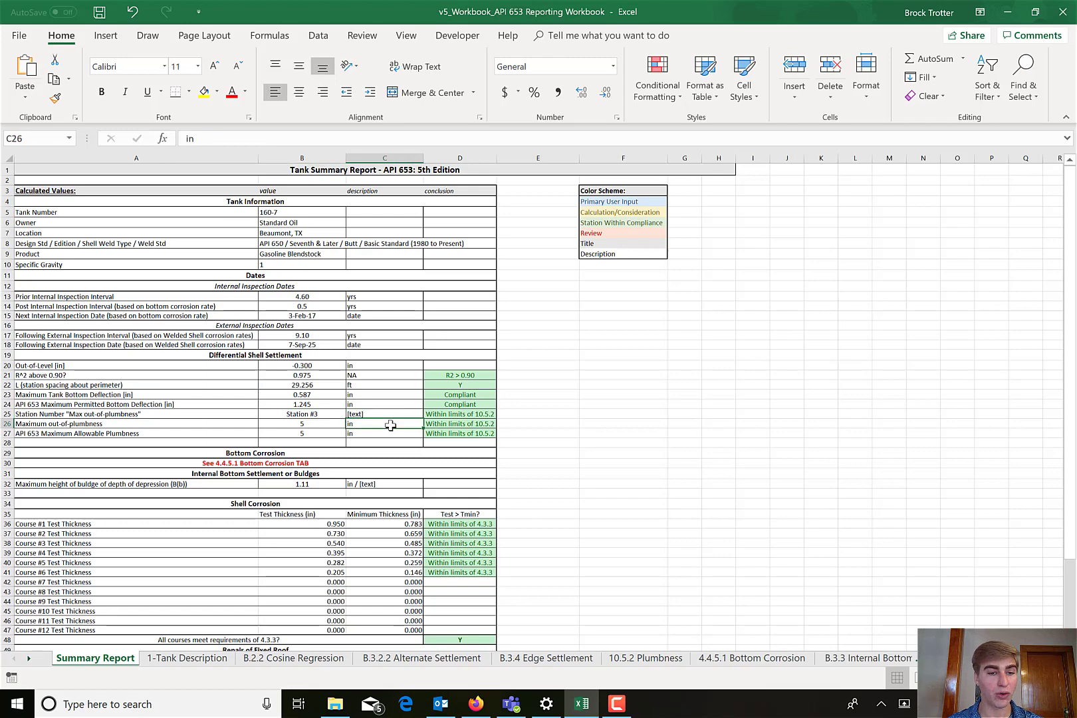
pyautogui.scroll(-4, 390, 425)
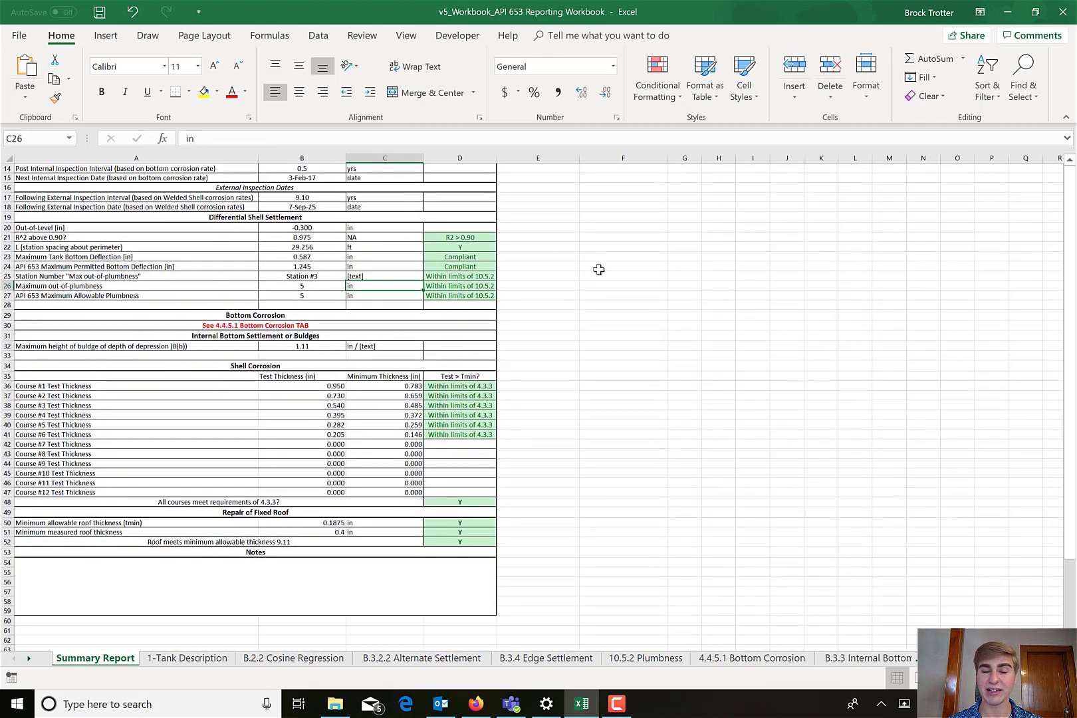
pyautogui.scroll(-6, 404, 370)
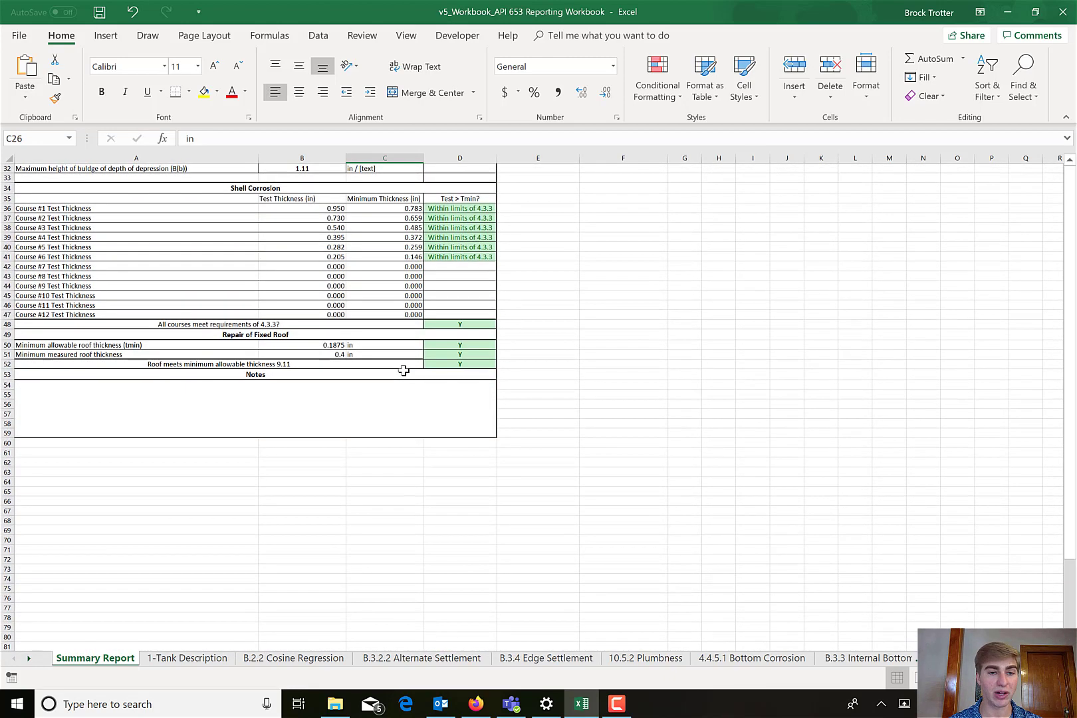
pyautogui.scroll(10, 403, 371)
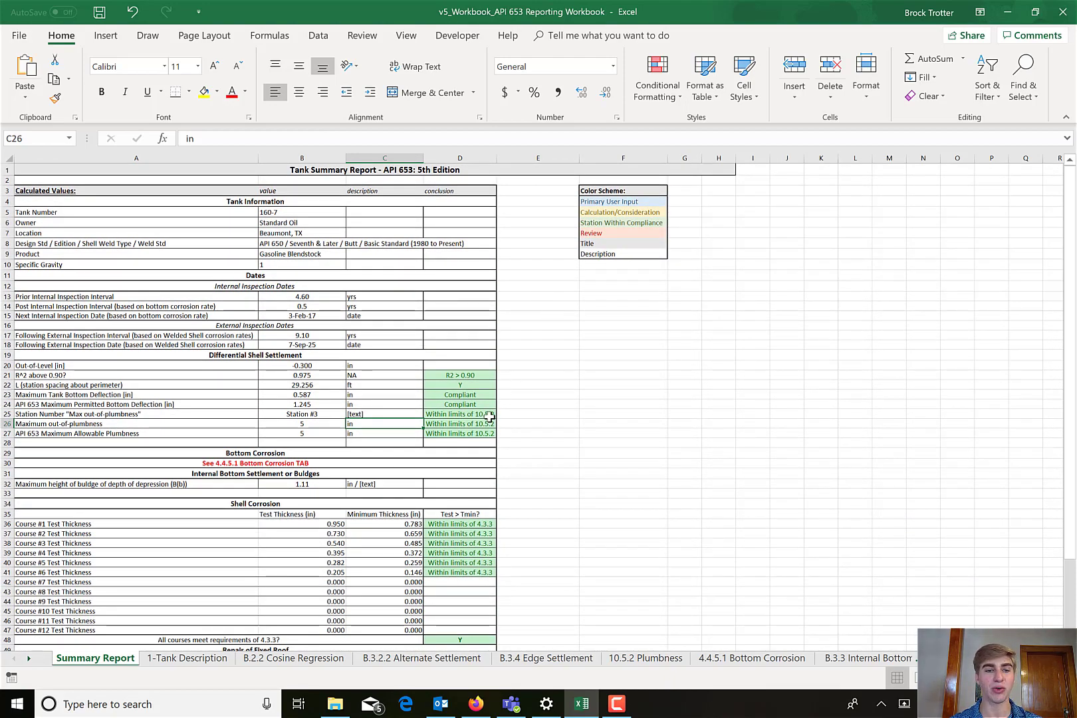
# Select the Differential Shell Settlement block A19:D22, then move the selection over the settlement values to C28.
pyautogui.click(332, 356)
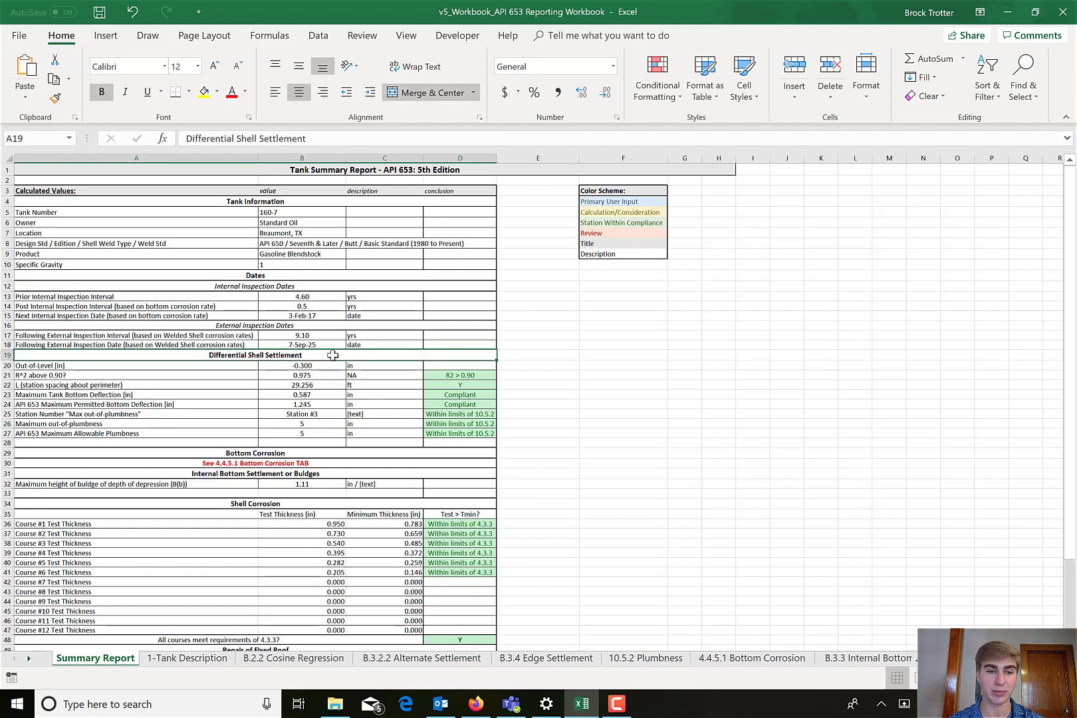
pyautogui.moveTo(311, 357); pyautogui.dragTo(323, 443)
pyautogui.click(362, 408)
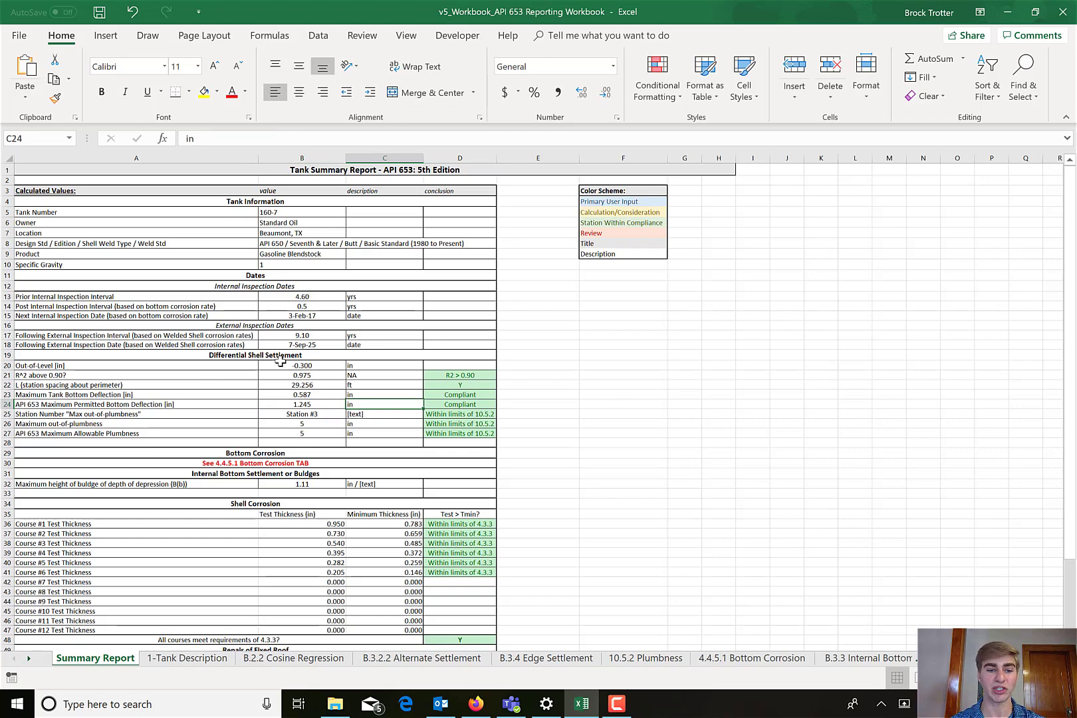
pyautogui.scroll(-4, 278, 361)
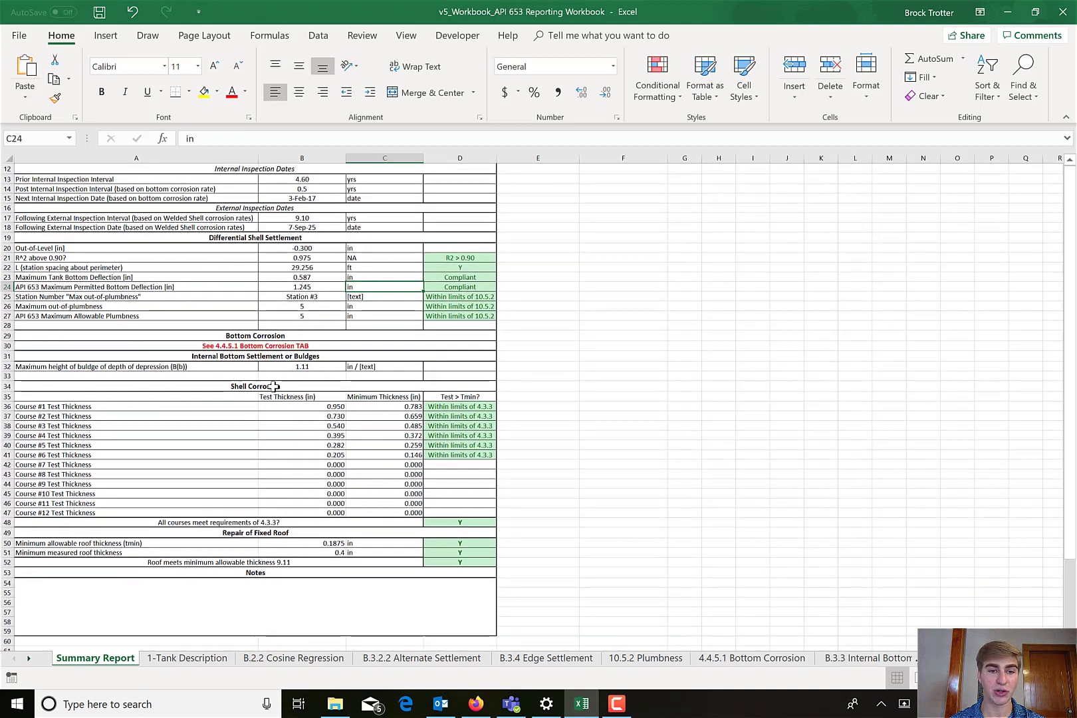
pyautogui.press('Left')
pyautogui.press('Up')
pyautogui.press('Up')
pyautogui.hotkey('shift', 'Down')
pyautogui.hotkey('shift', 'Down')
pyautogui.hotkey('shift', 'Down')
pyautogui.press('Right')
pyautogui.press('Down')
pyautogui.press('Down')
pyautogui.press('Down')
pyautogui.press('Down')
pyautogui.press('Down')
pyautogui.press('Down')
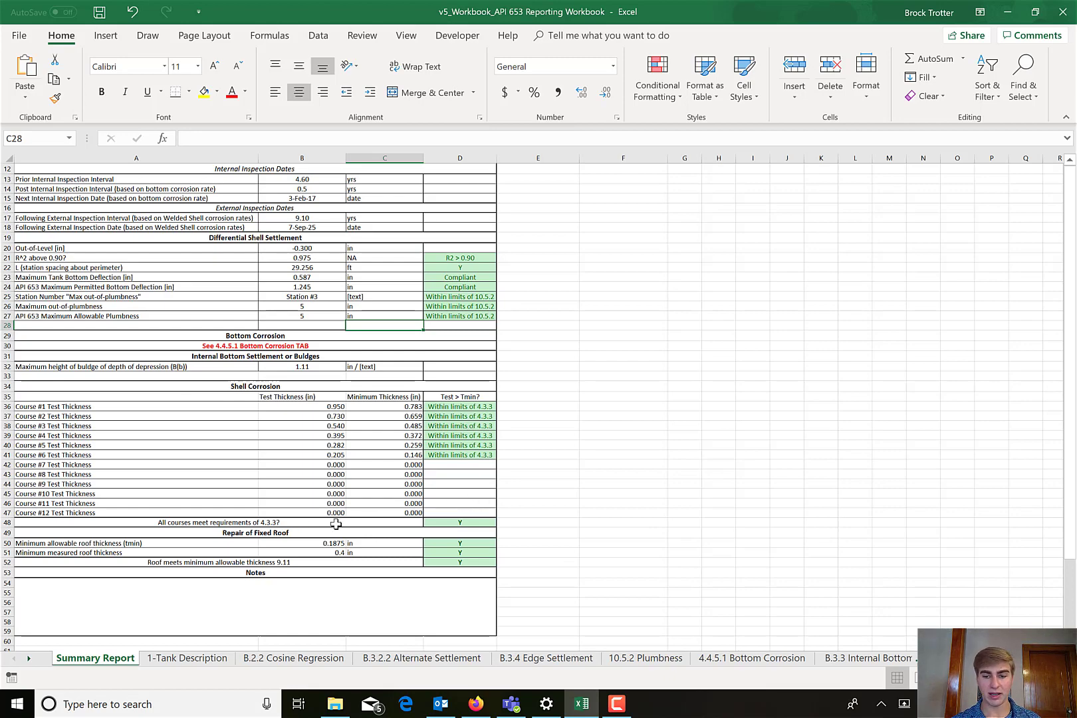
pyautogui.scroll(4, 456, 277)
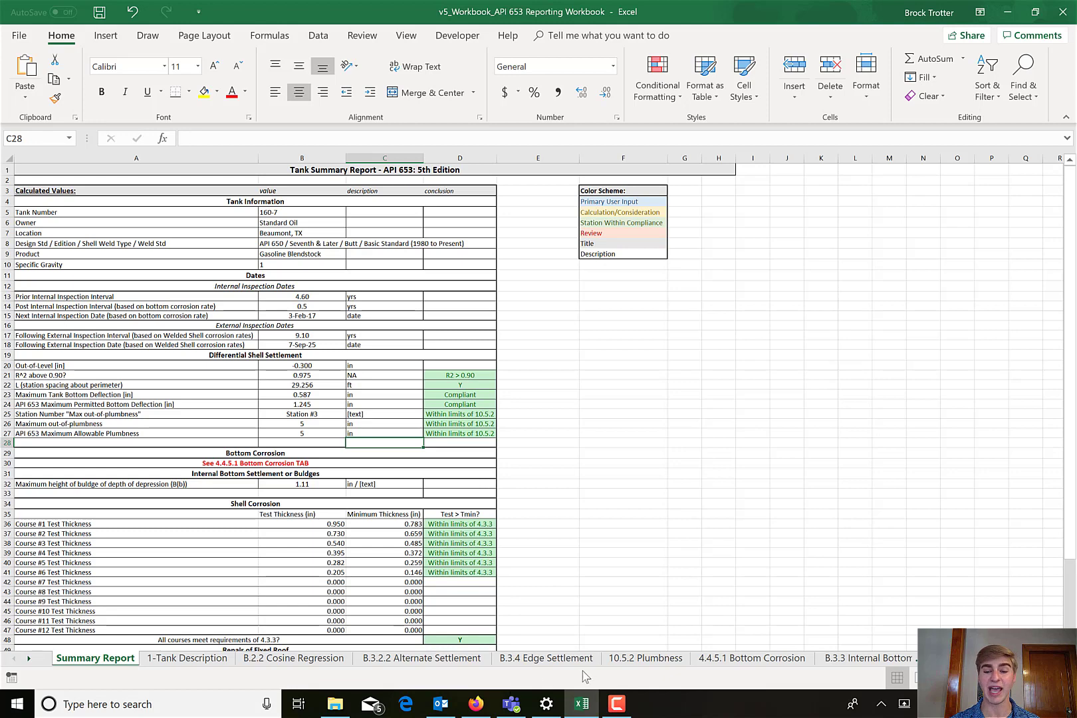
pyautogui.click(617, 704)
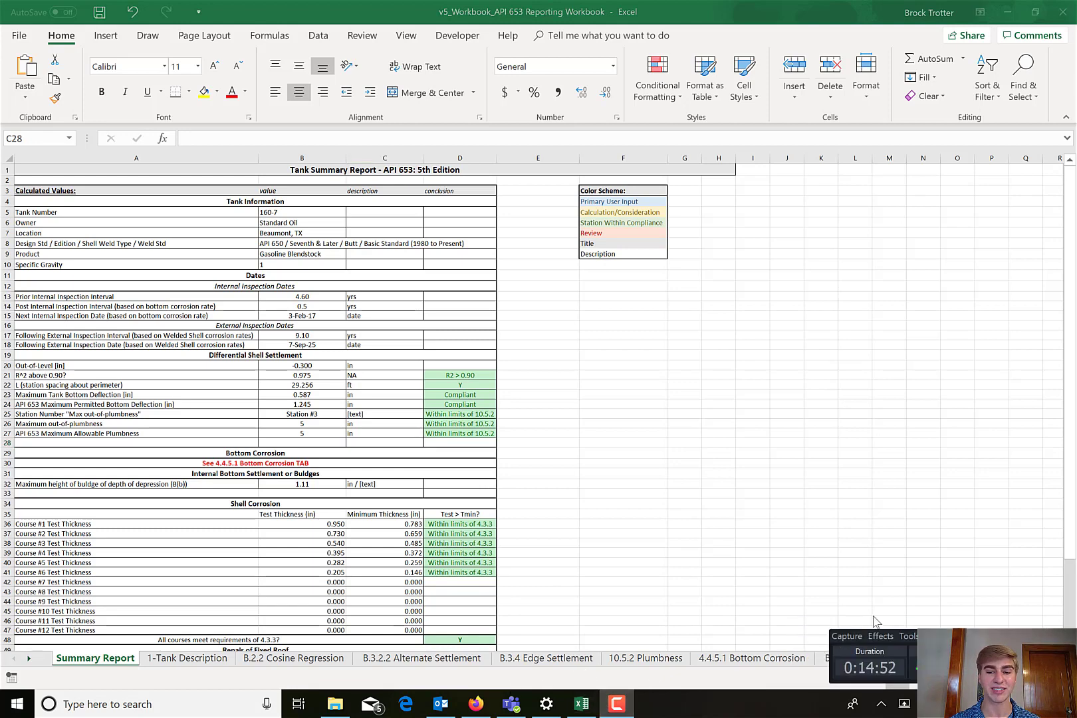